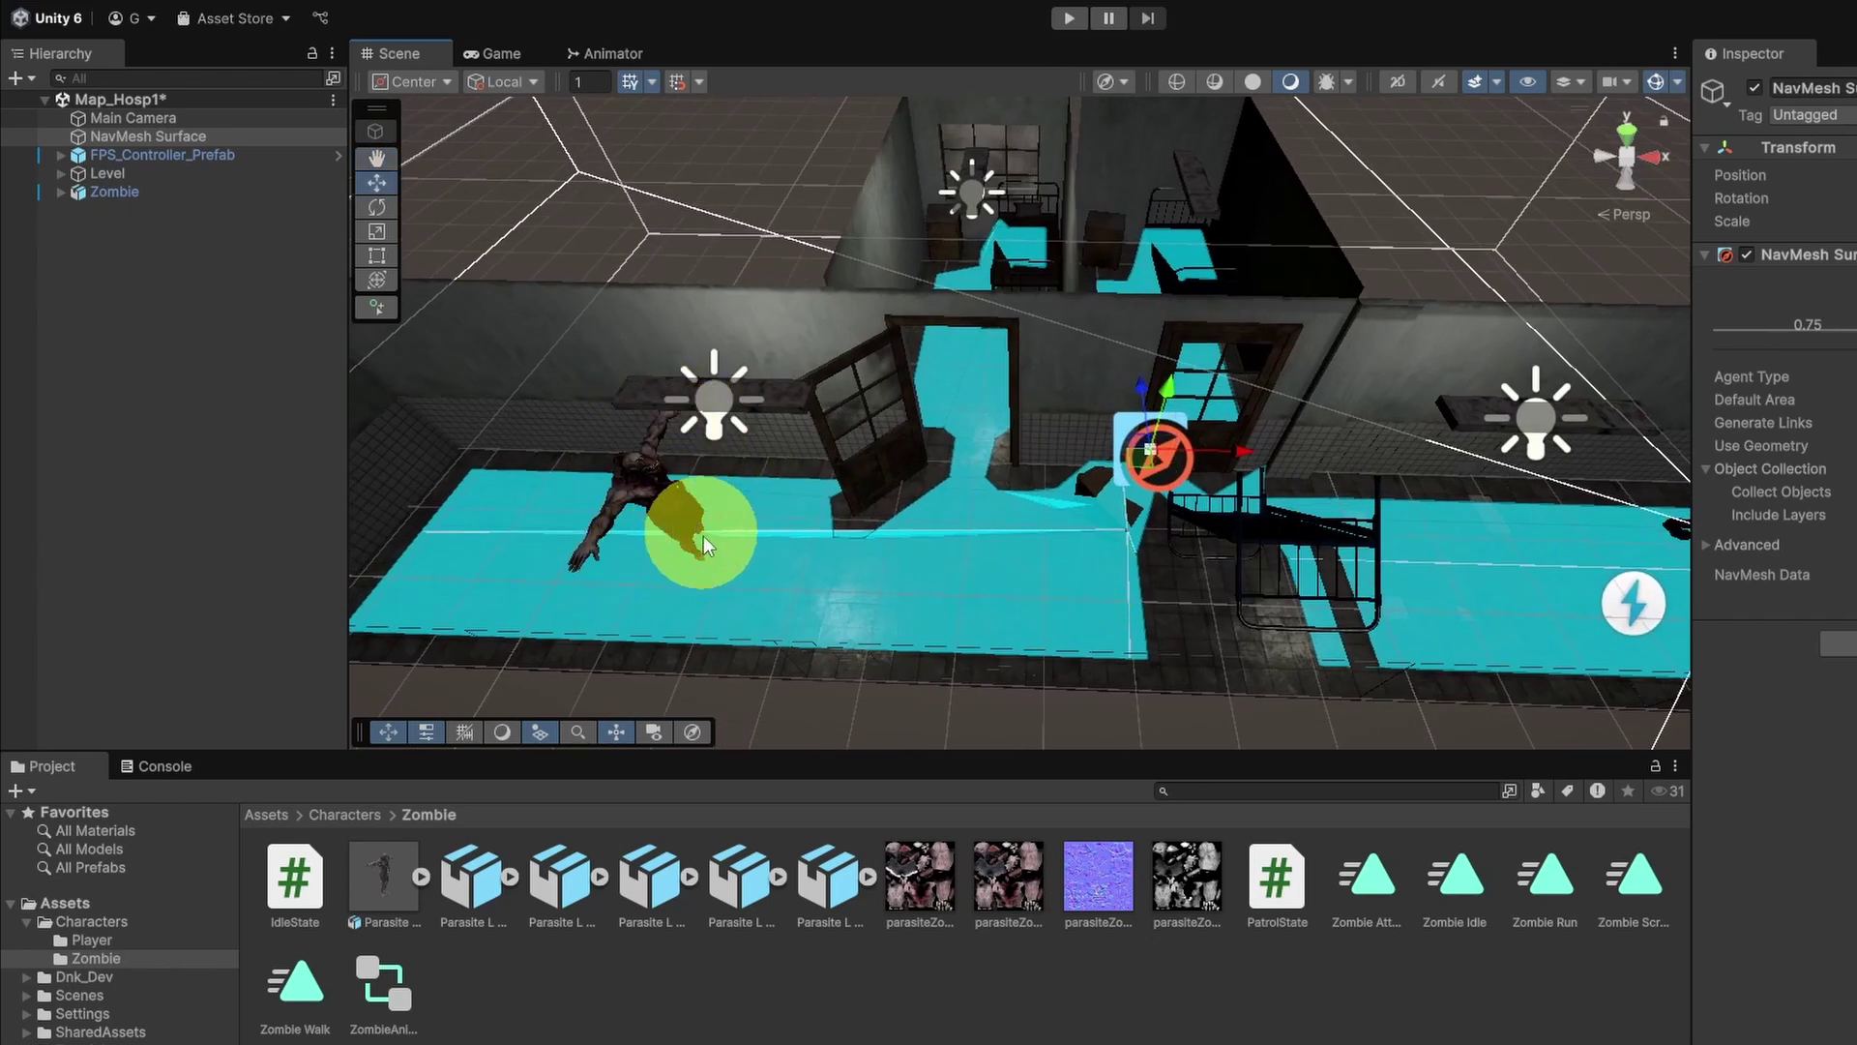
- Add a Nav Mesh Agent component to the Zombie object
click(145, 190)
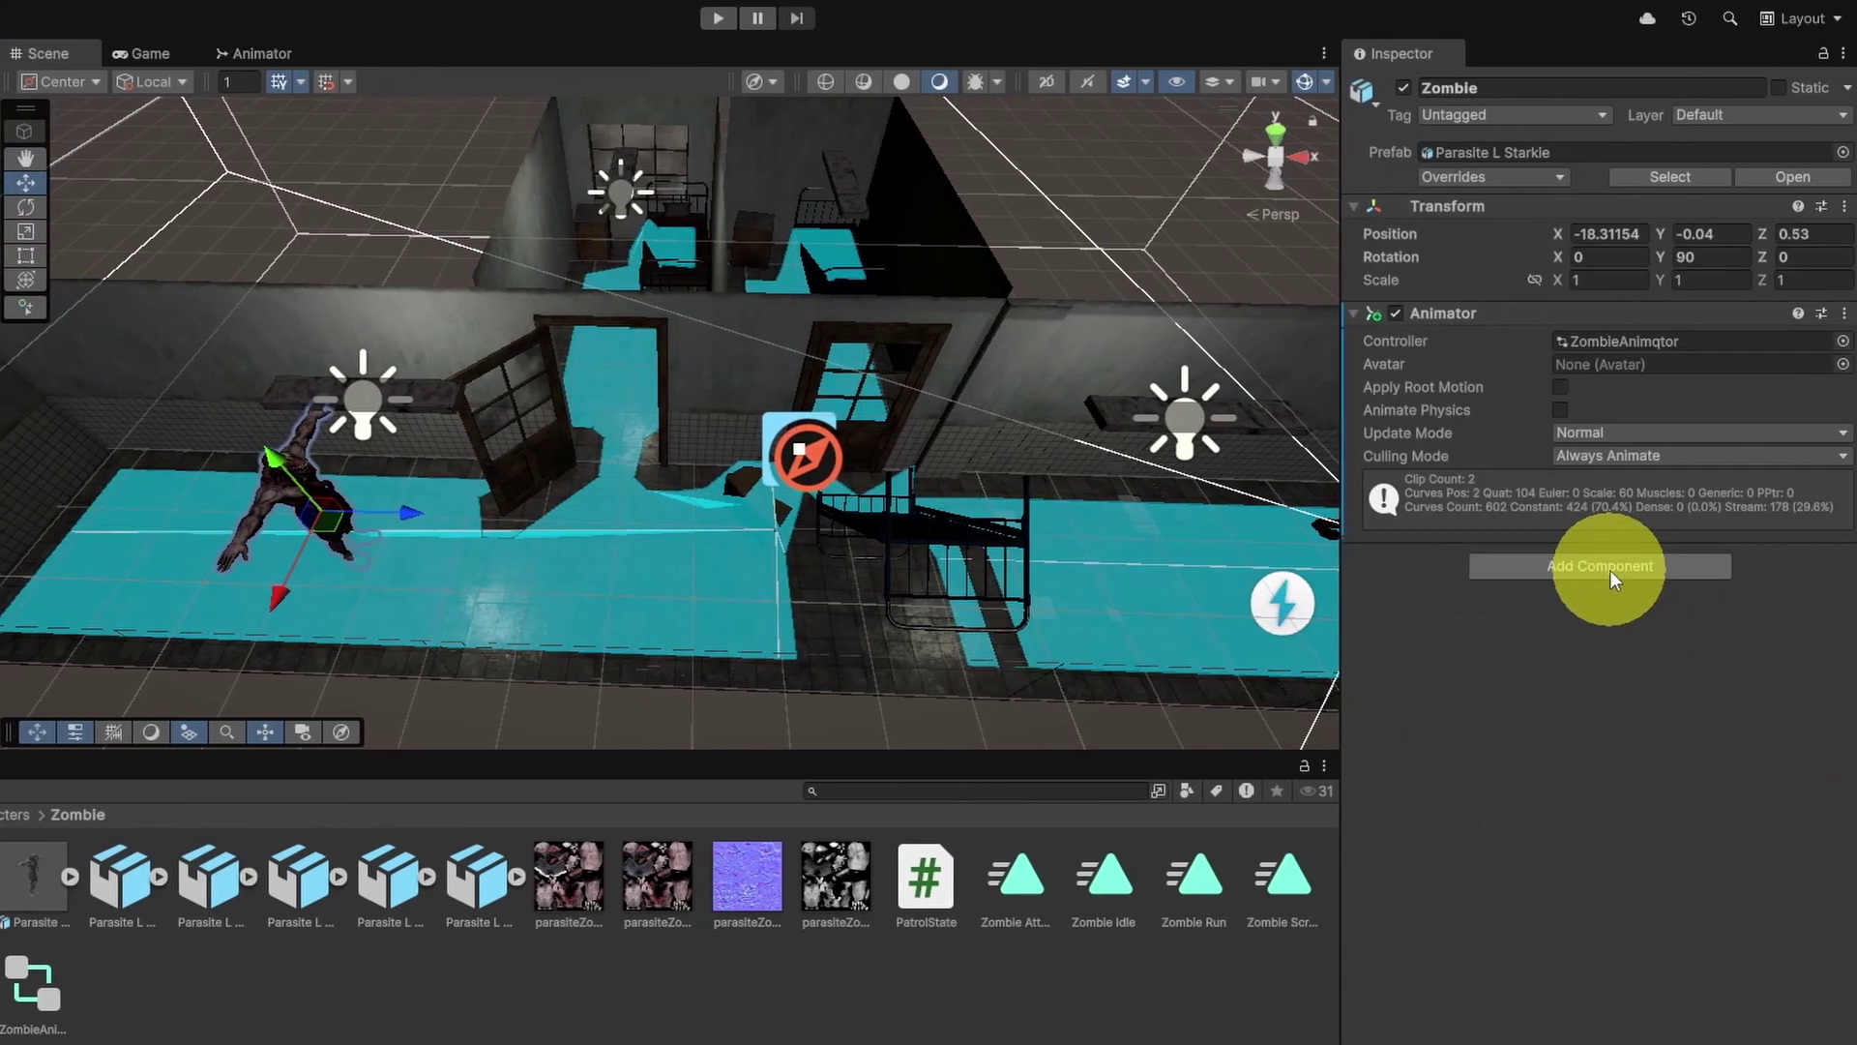
click(1610, 571)
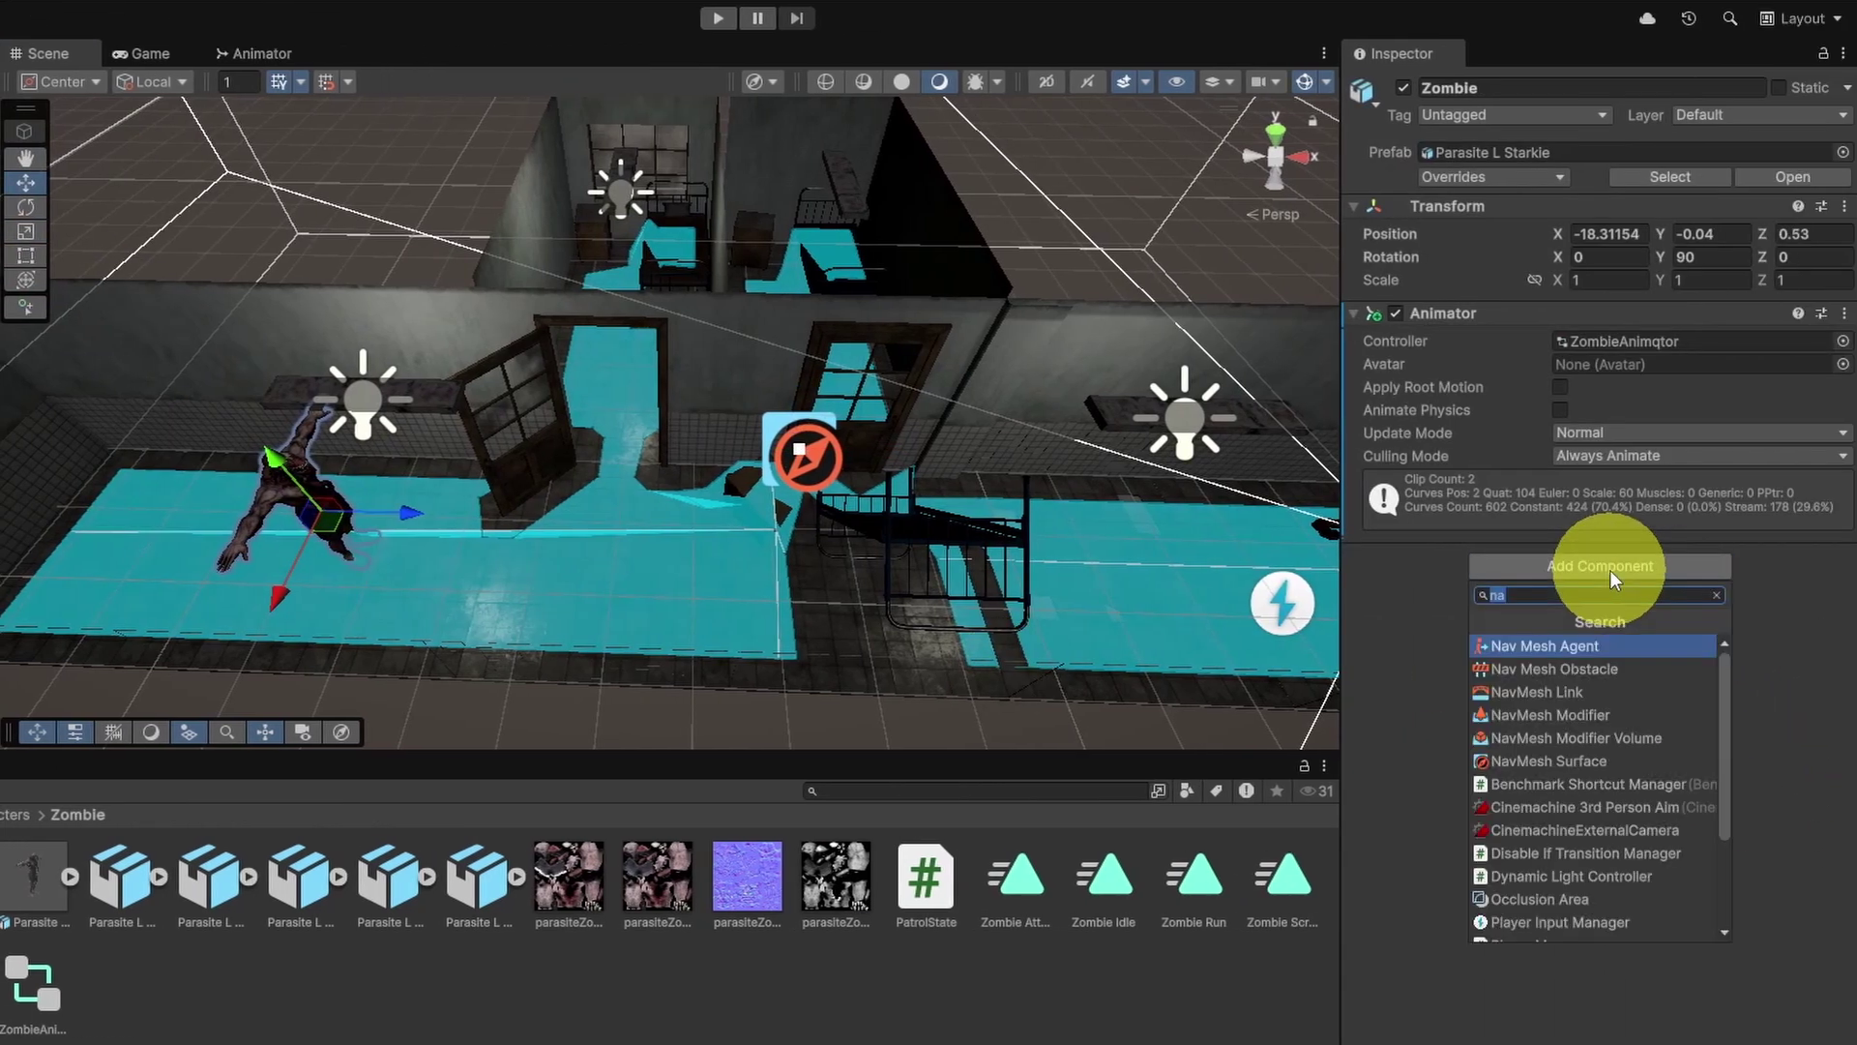
click(1606, 642)
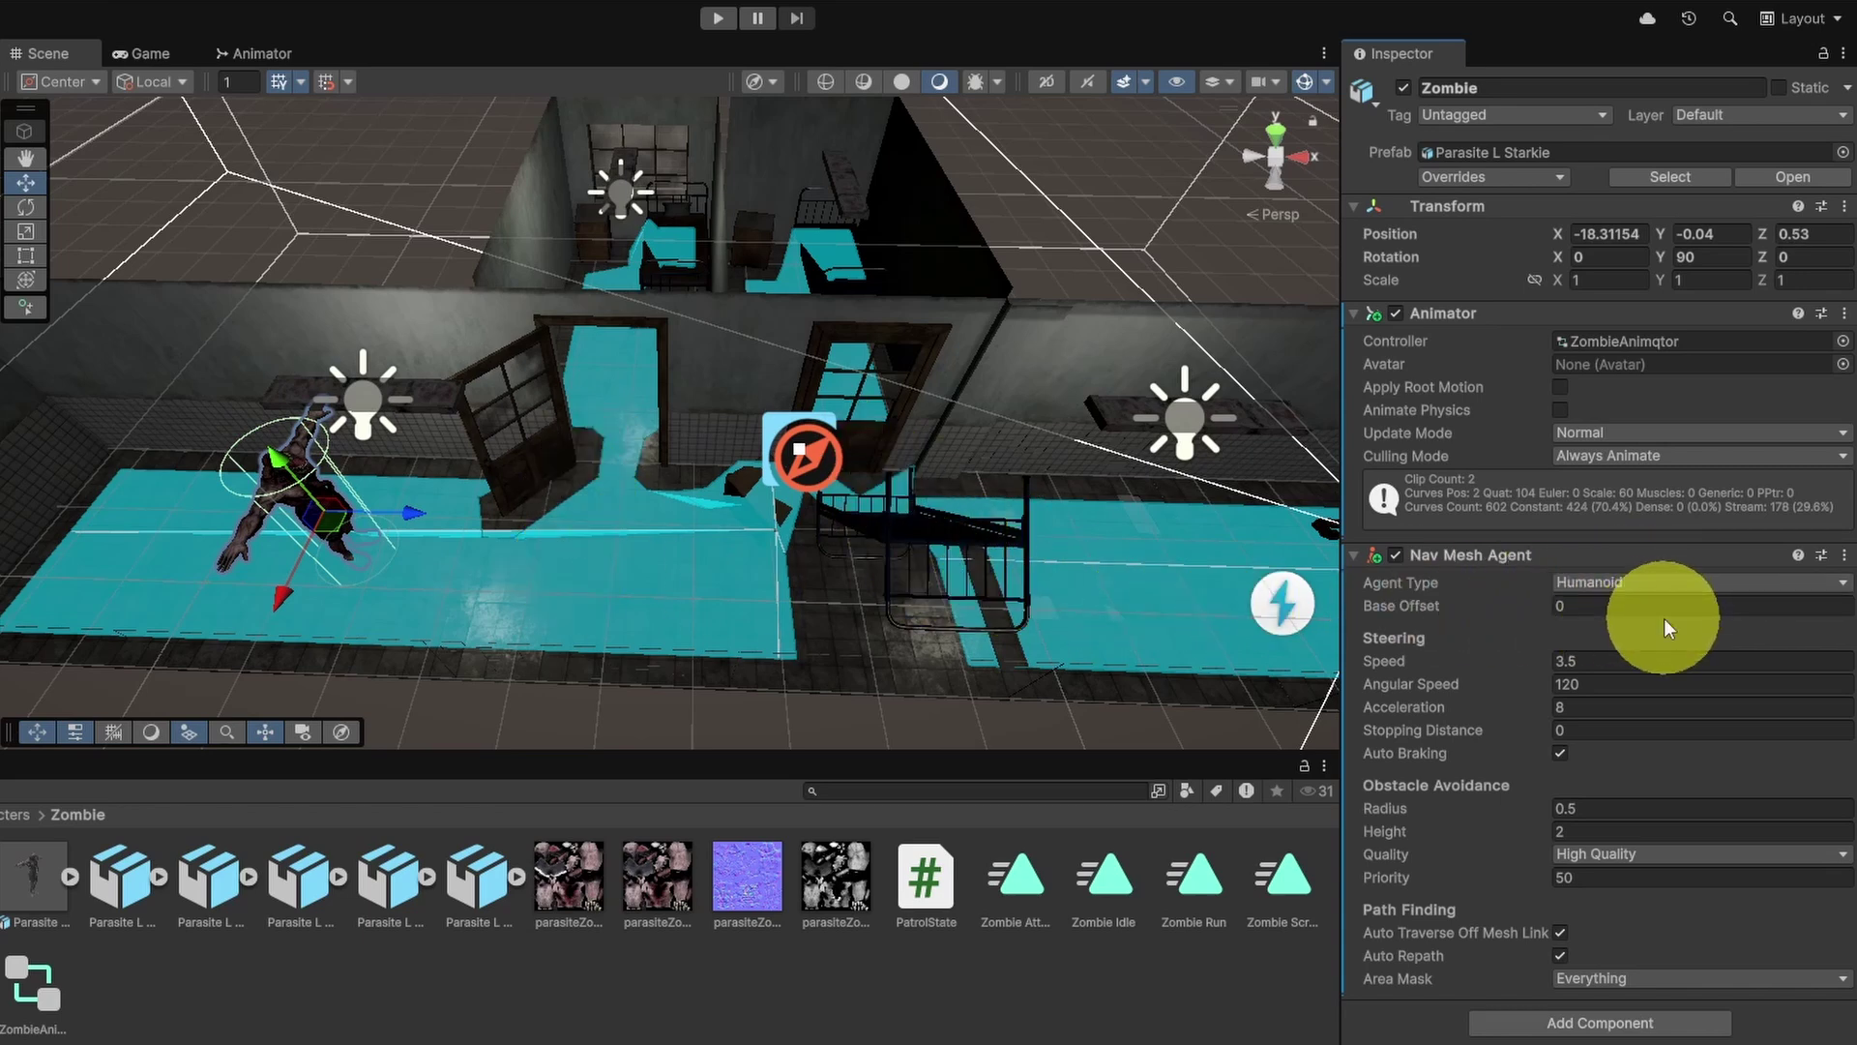
- Set the Zombie agent's steering to speed 1, angular speed 60 and acceleration 3
click(1613, 662)
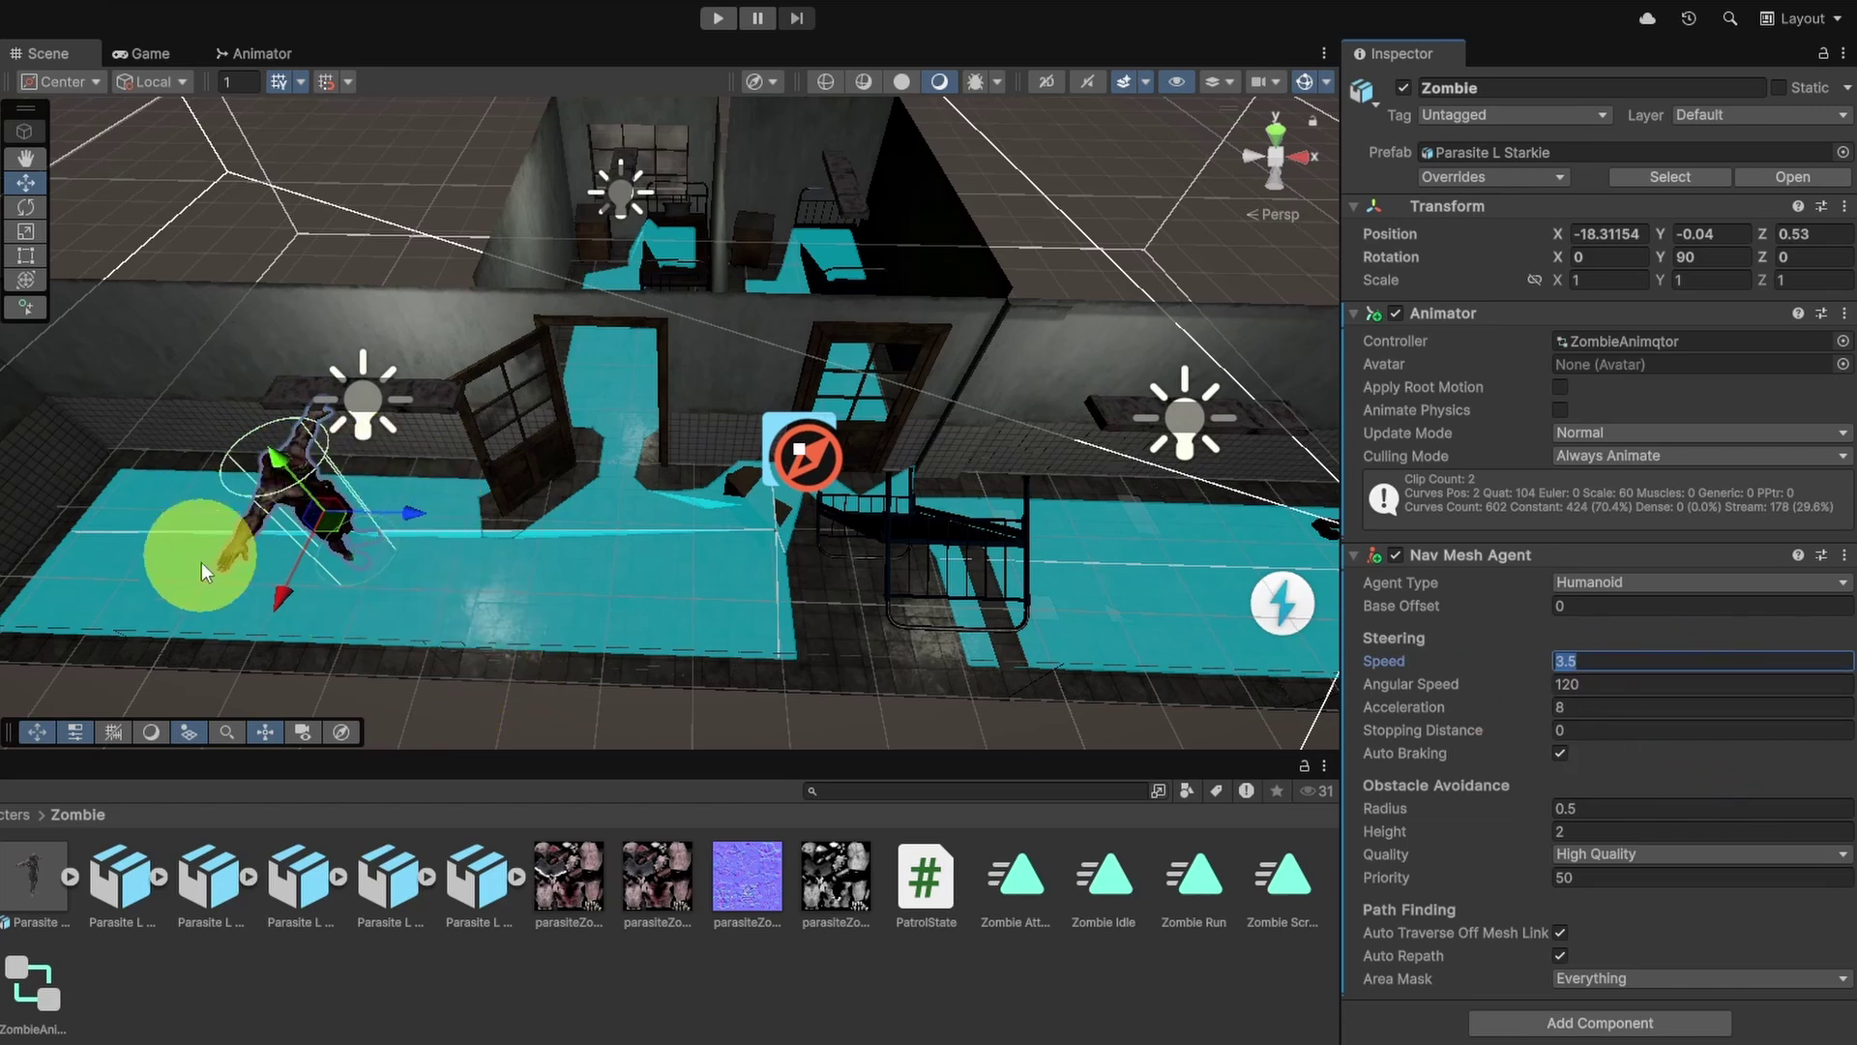
click(1643, 683)
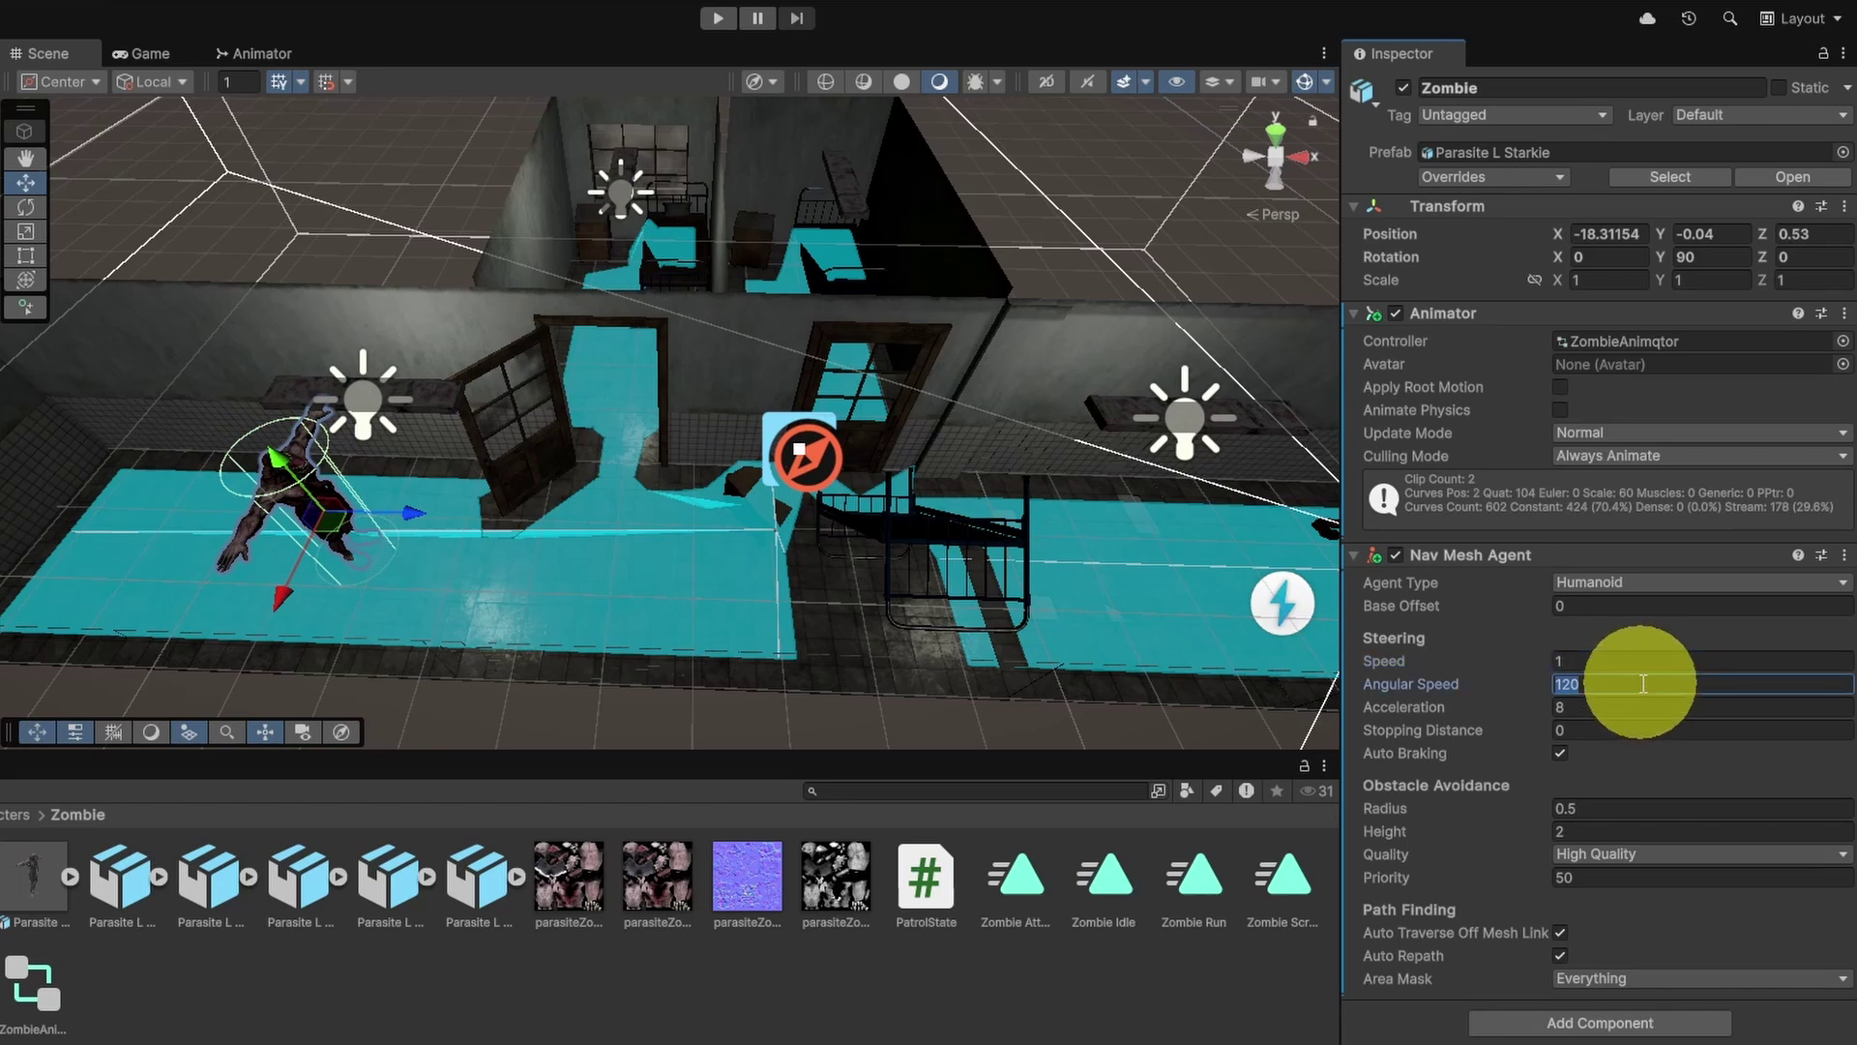
click(1640, 707)
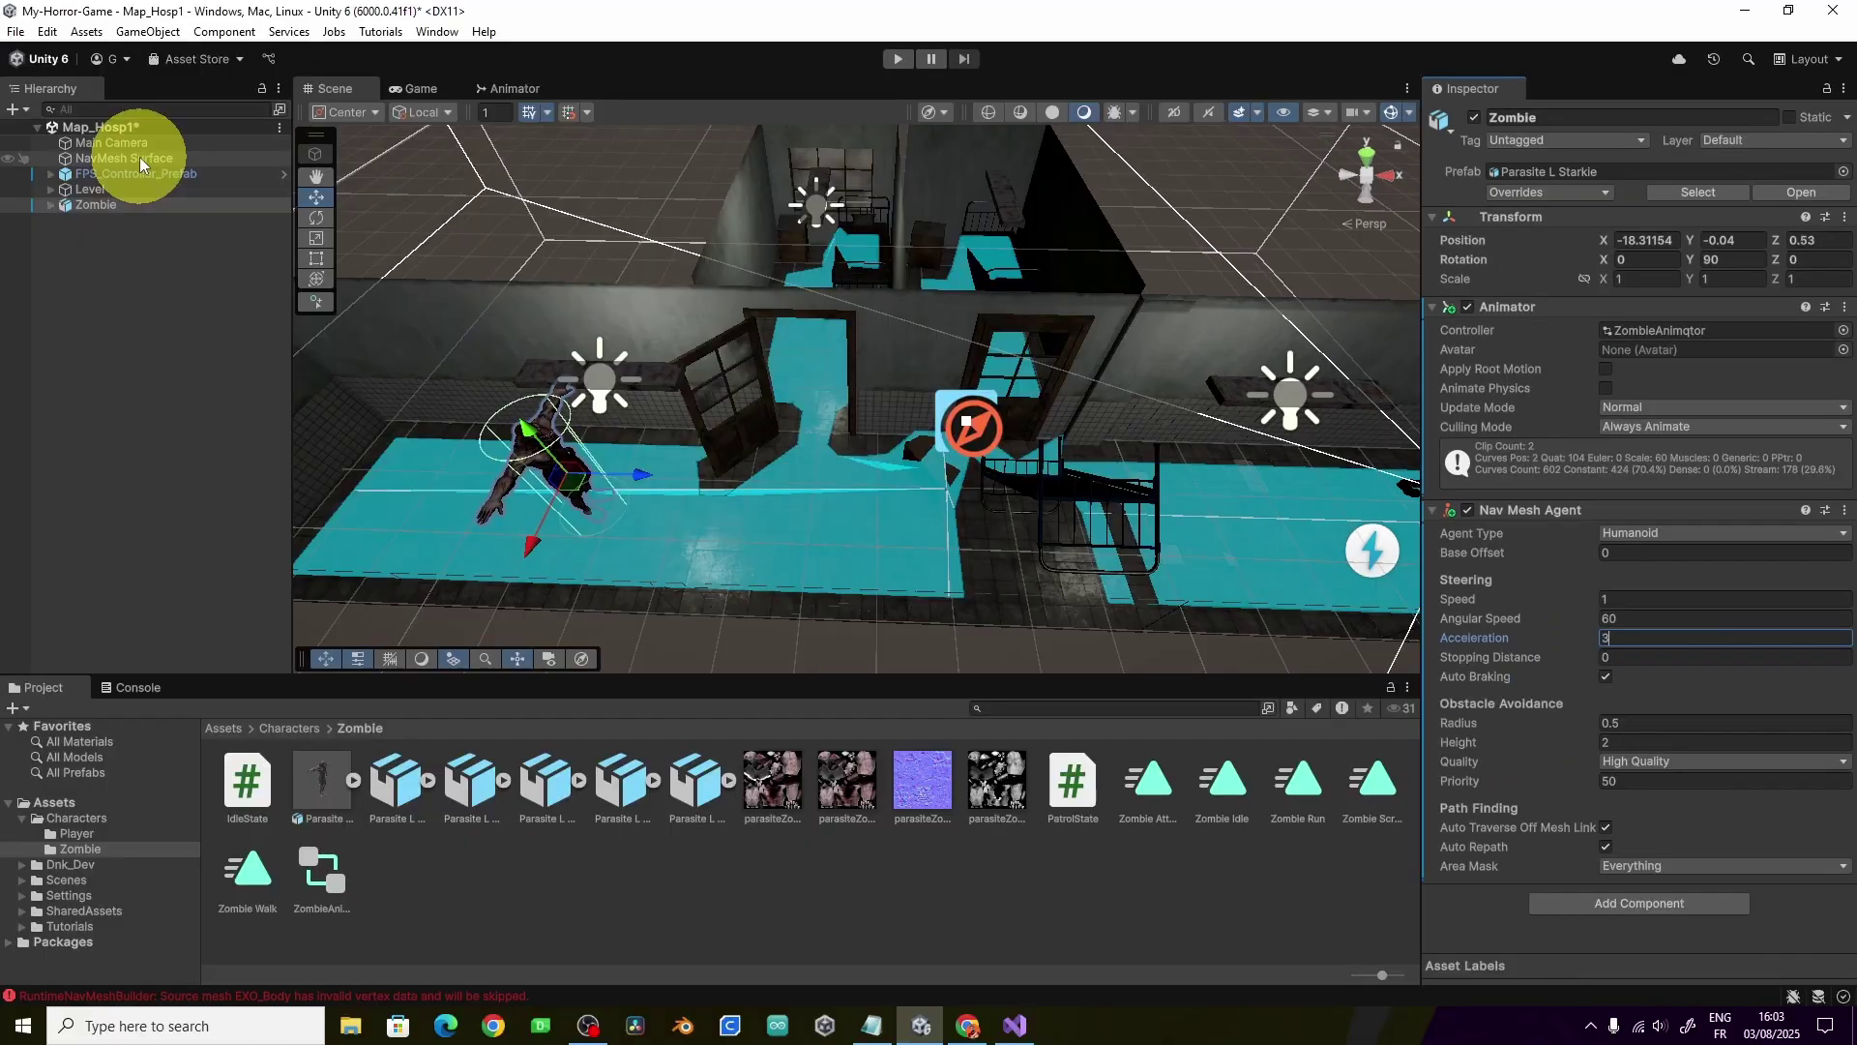
- Set the Humanoid agent type's radius to 0.35 in the NavMesh Surface's agent settings and rebake the surface
click(140, 158)
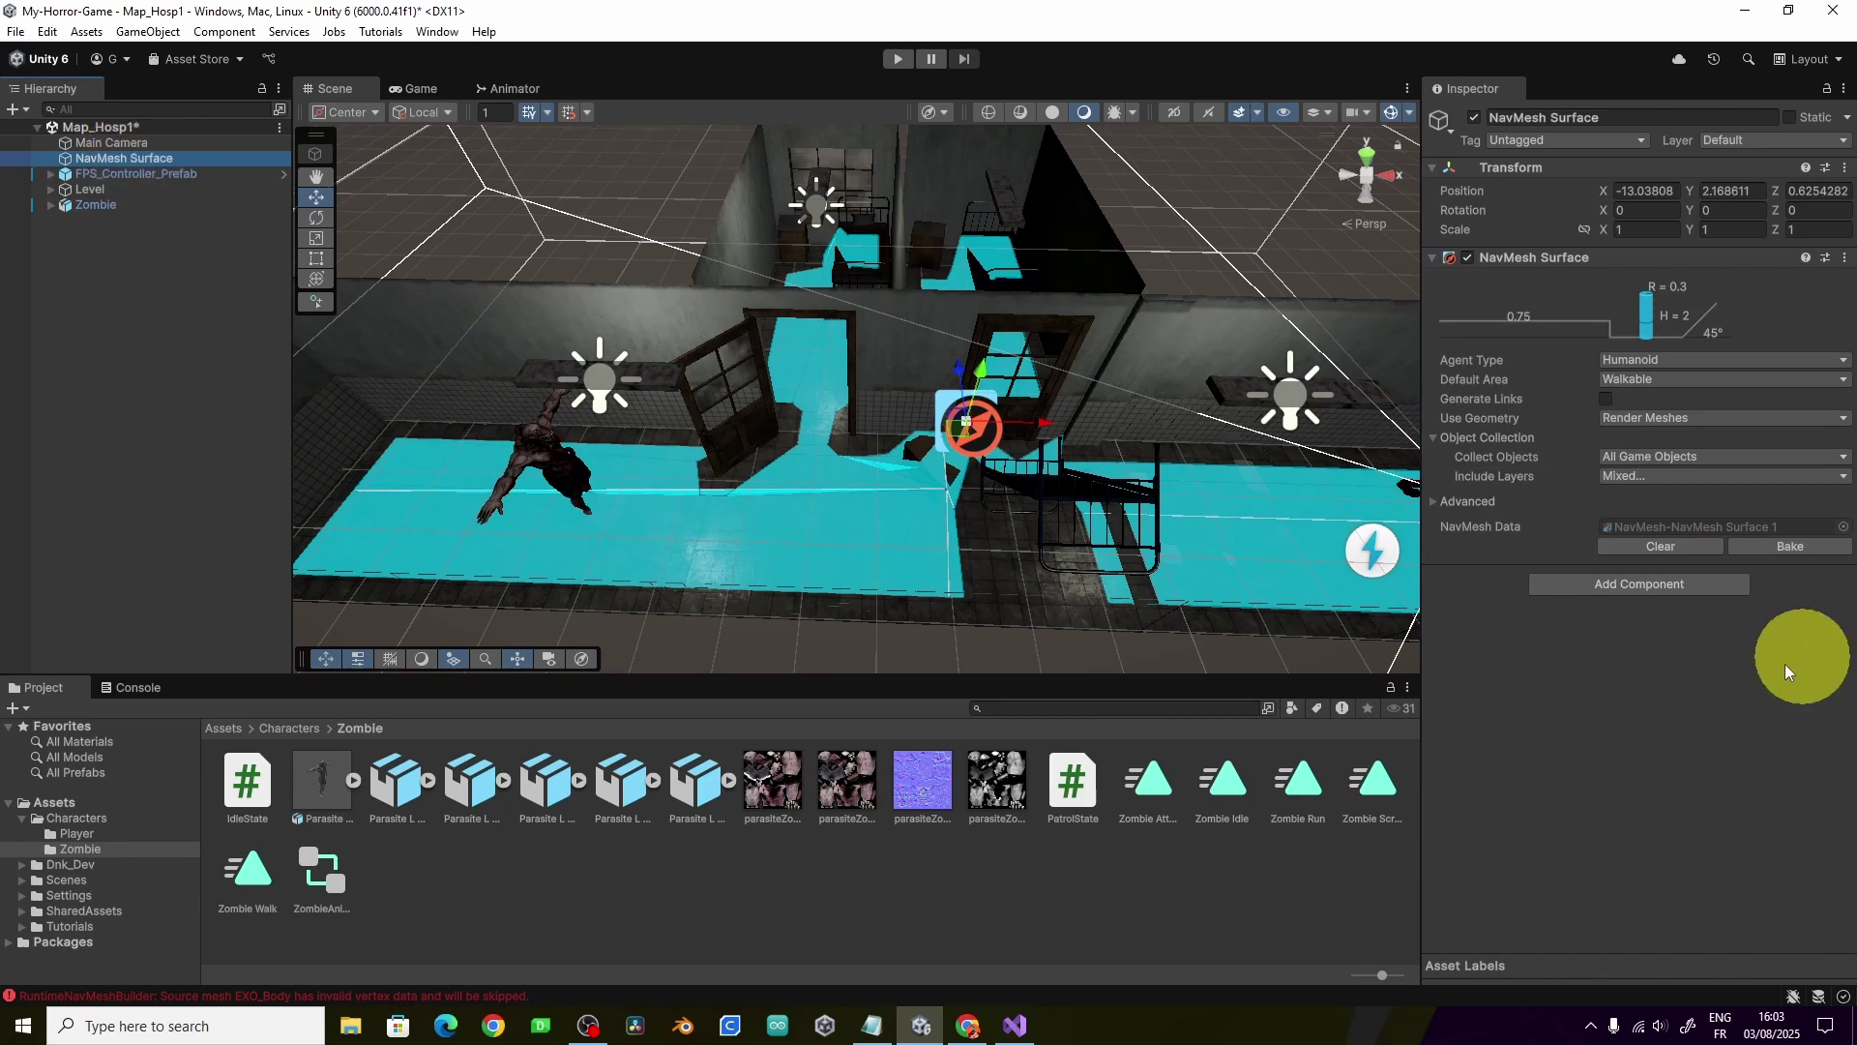
click(1657, 360)
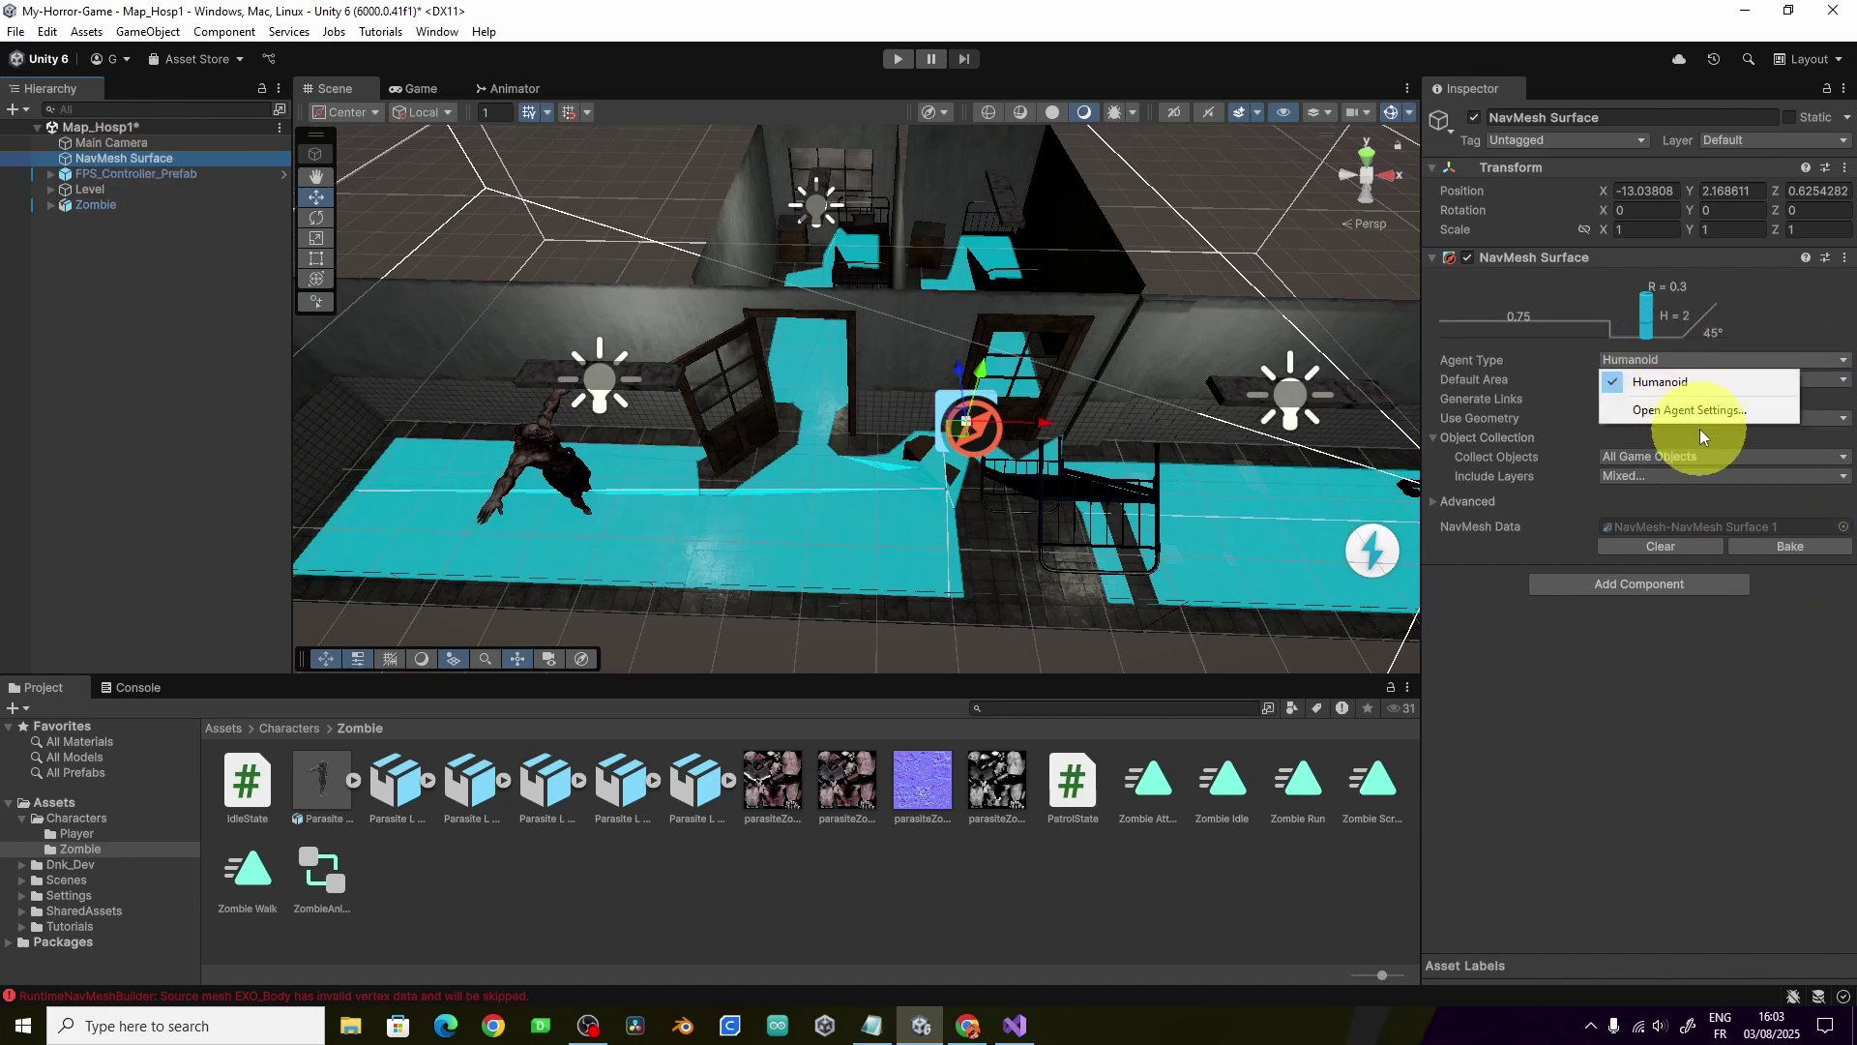
click(1687, 410)
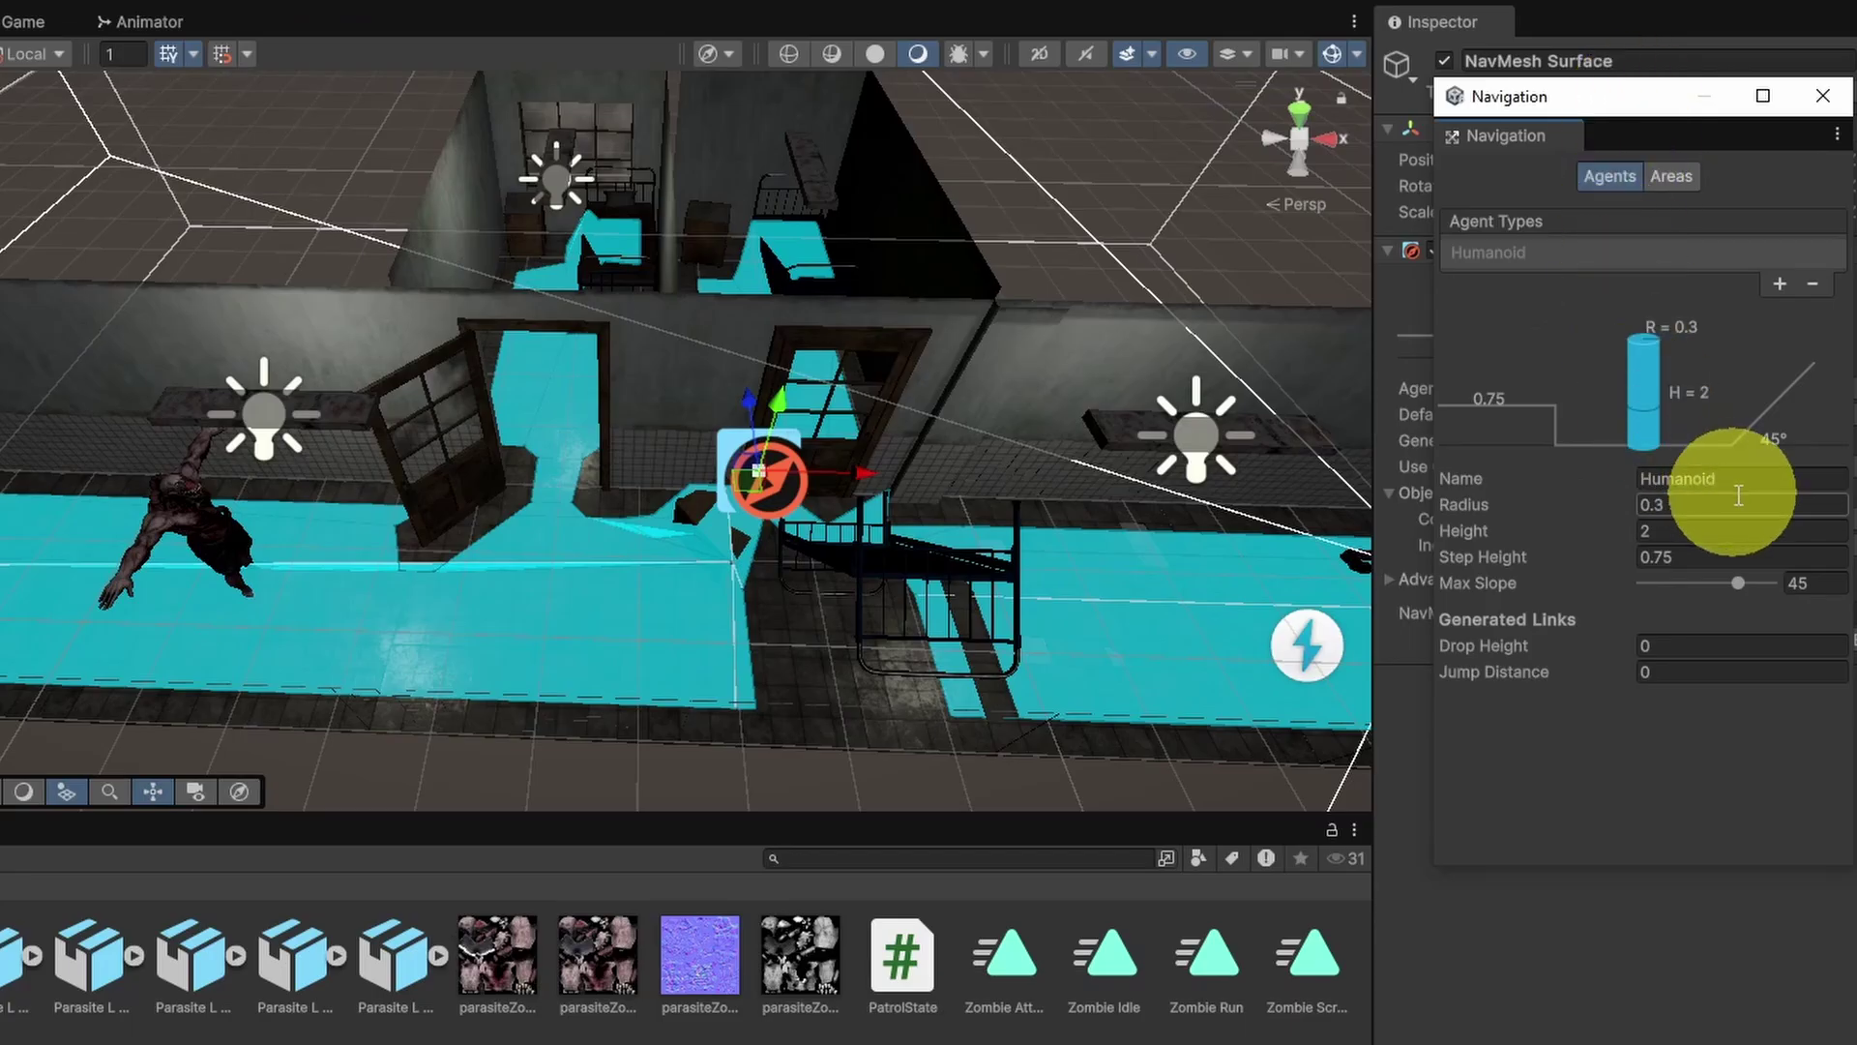
click(1757, 378)
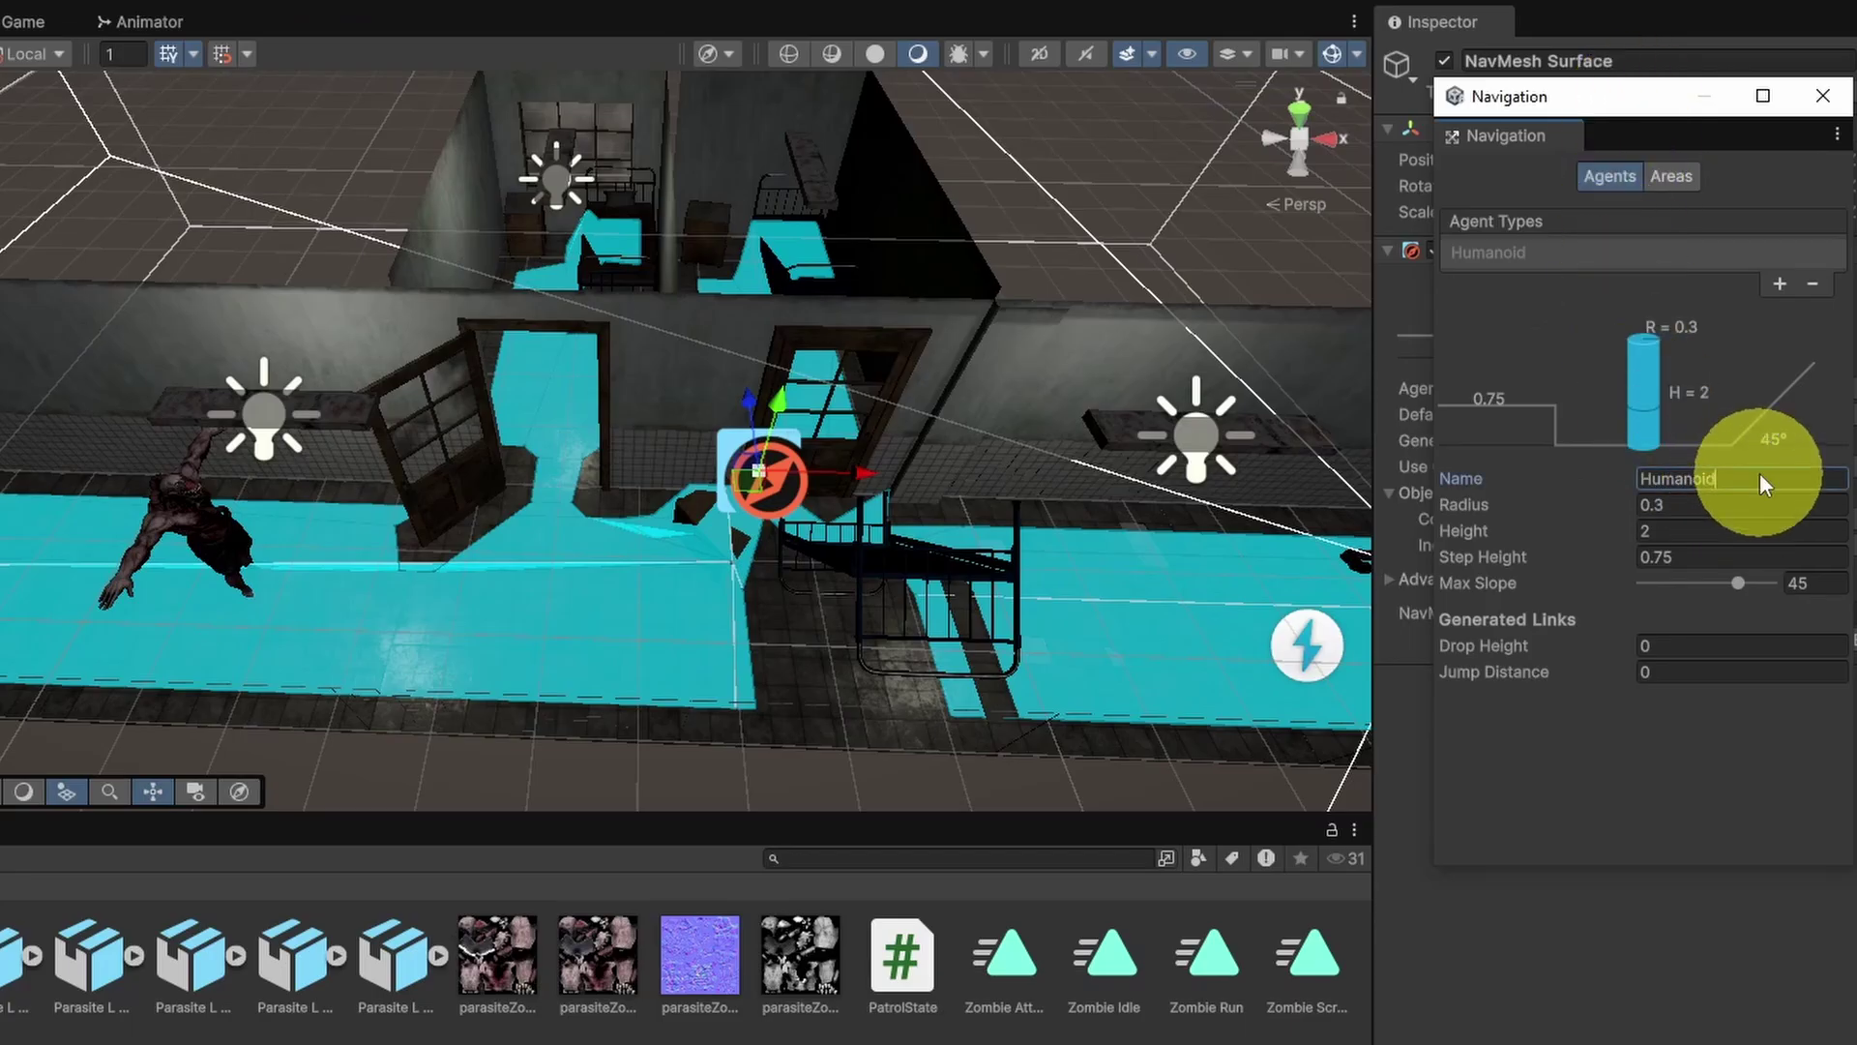
click(1689, 508)
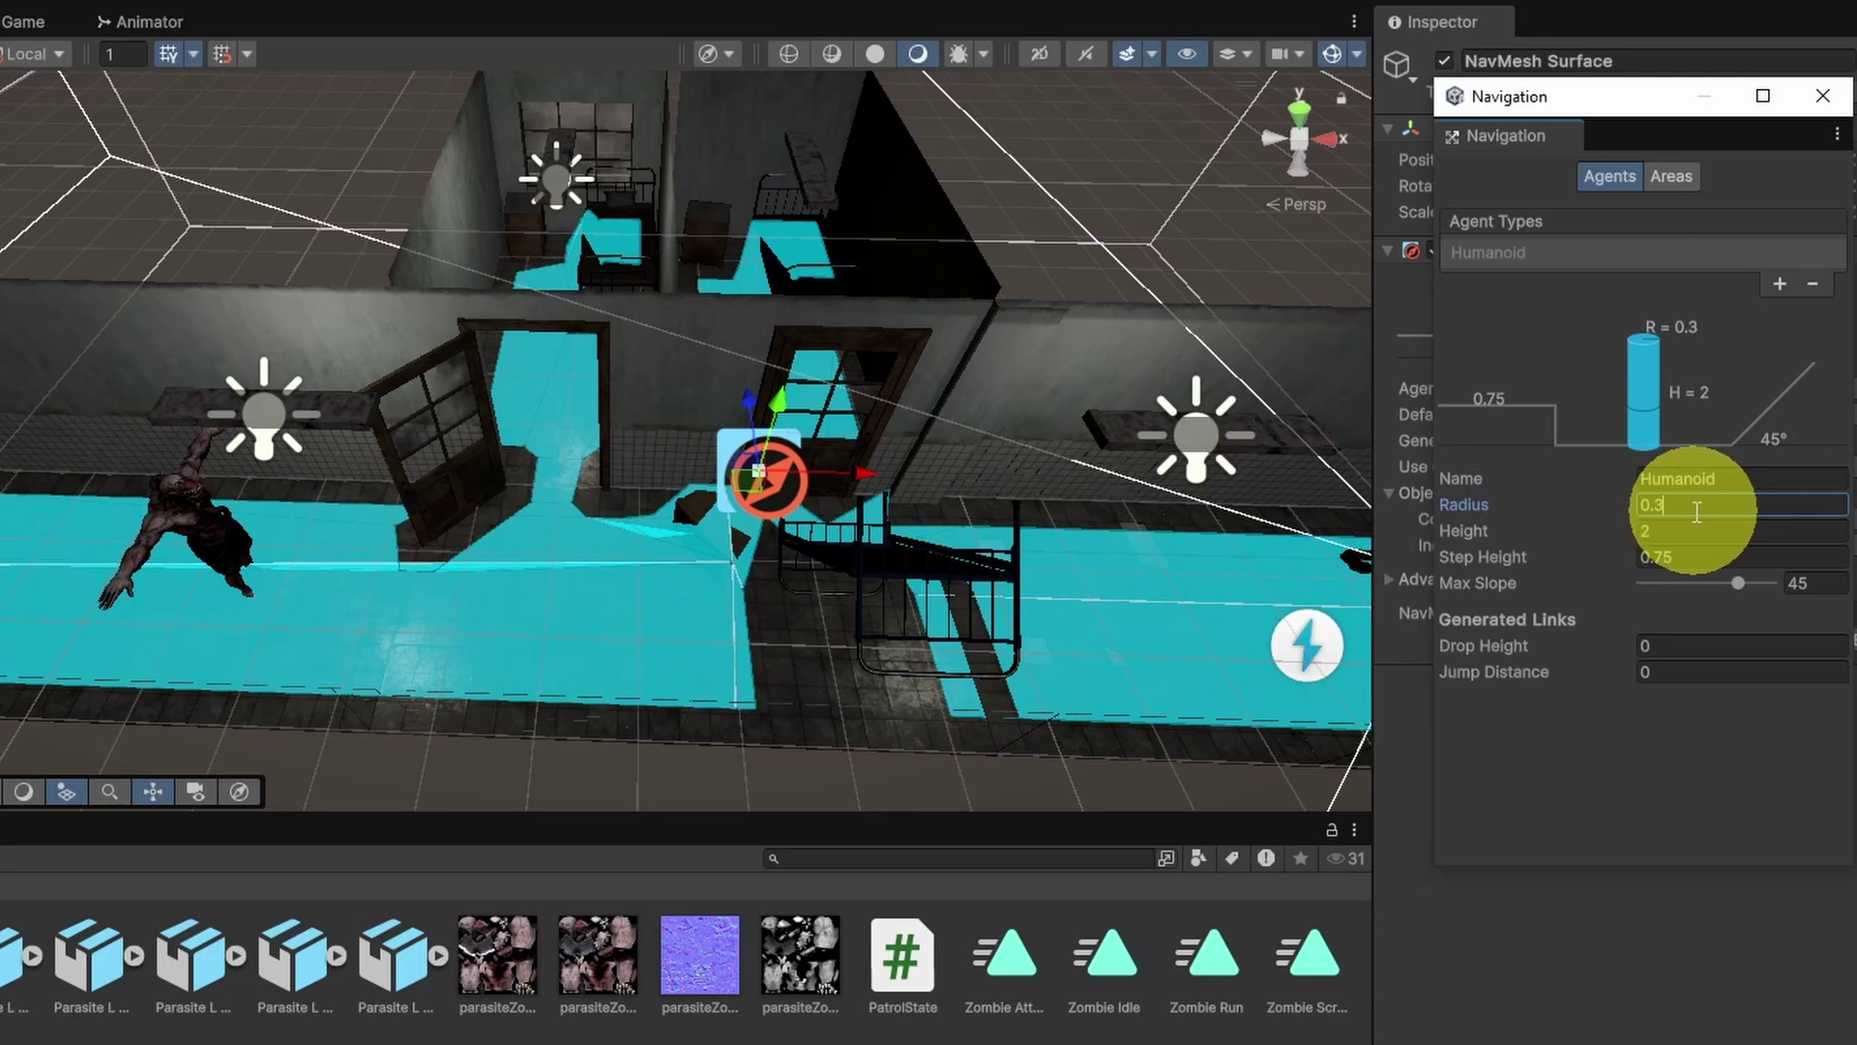
text(5)
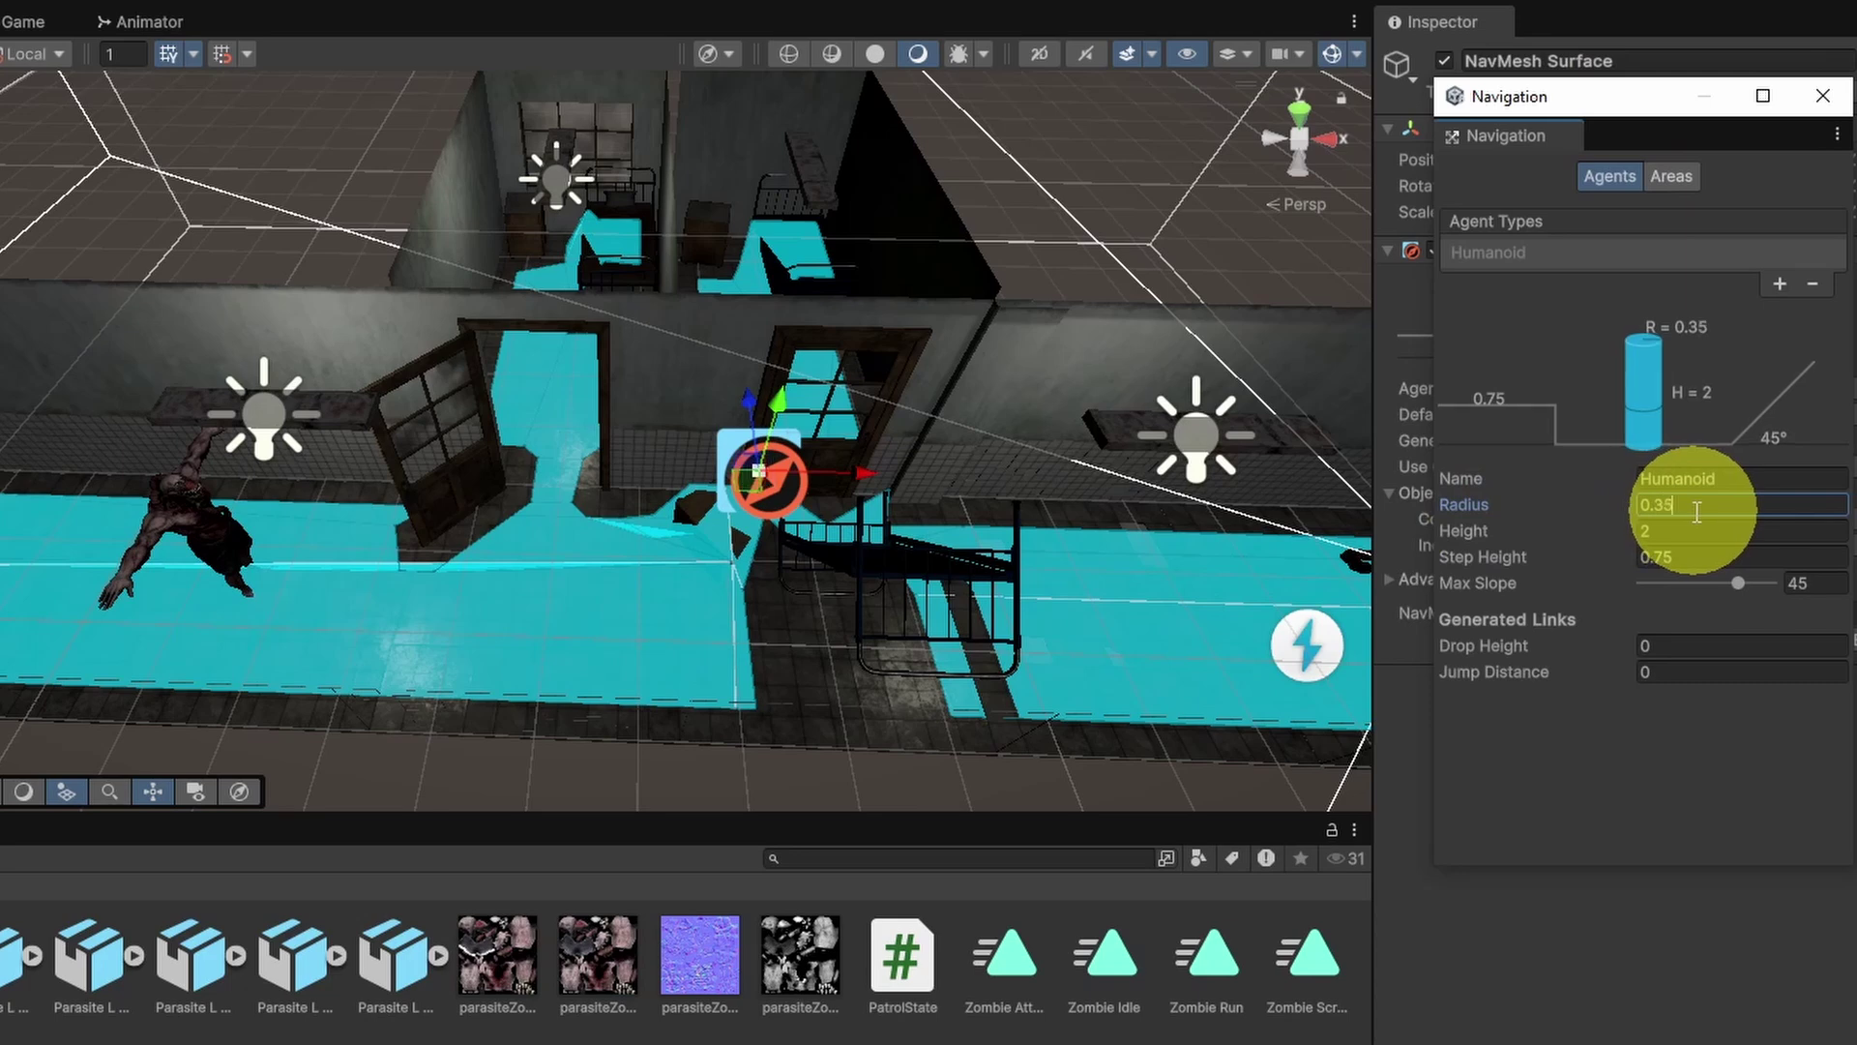
key(Tab)
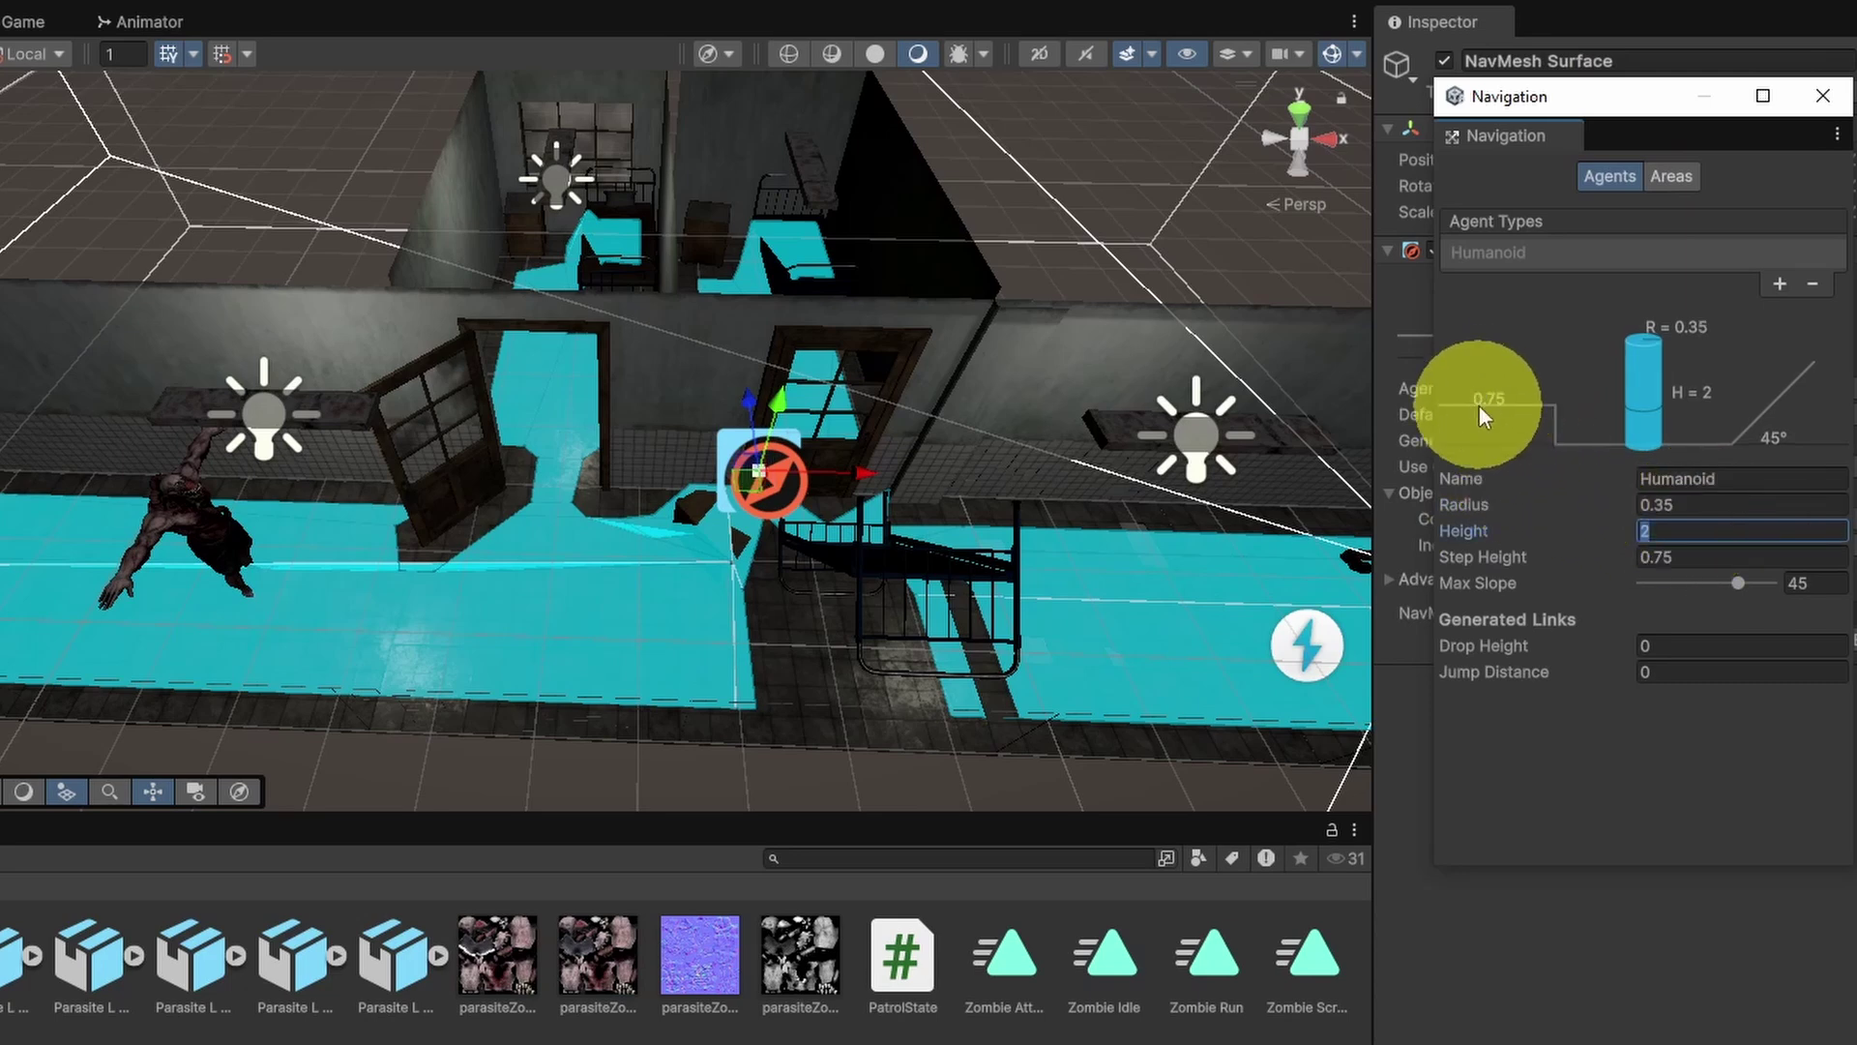
click(1822, 96)
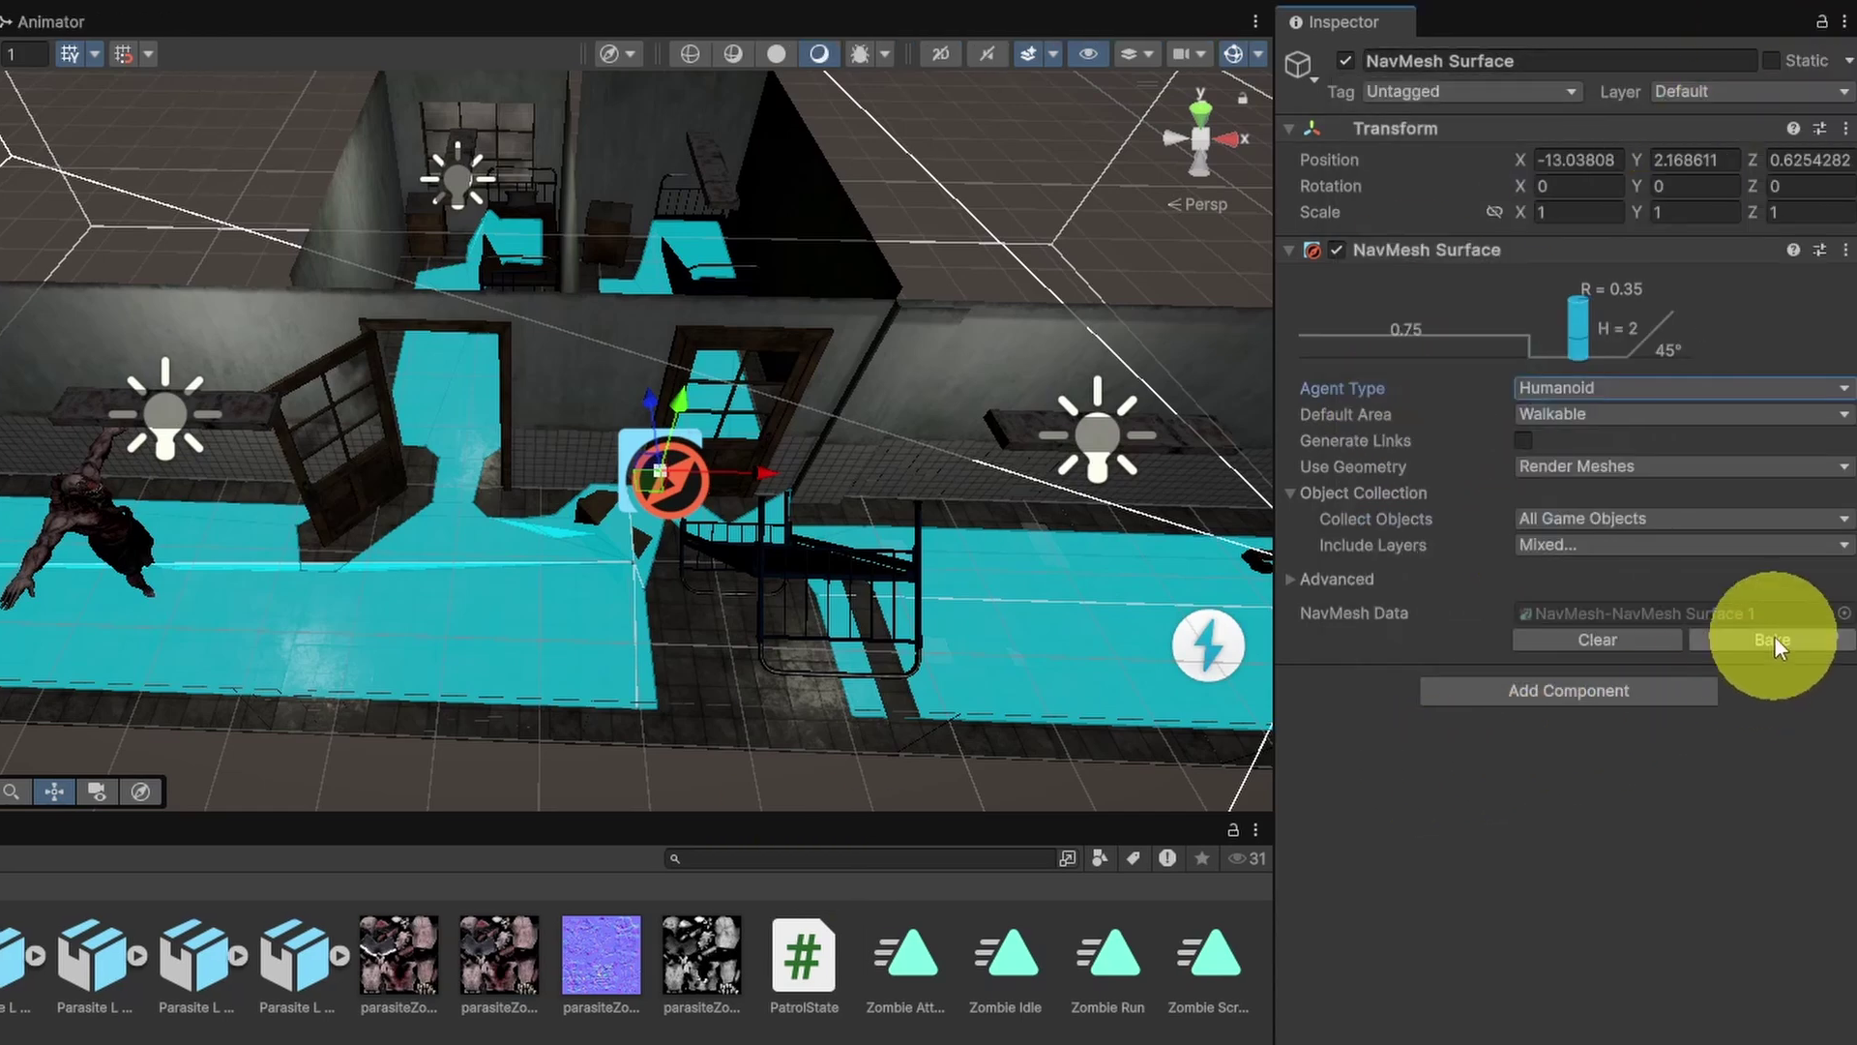
click(1823, 640)
- Examine the baked walkable area along the corridor, around the beds and doors, and around the Zombie
middle_drag(883, 610, 600, 741)
right_drag(638, 677, 677, 699)
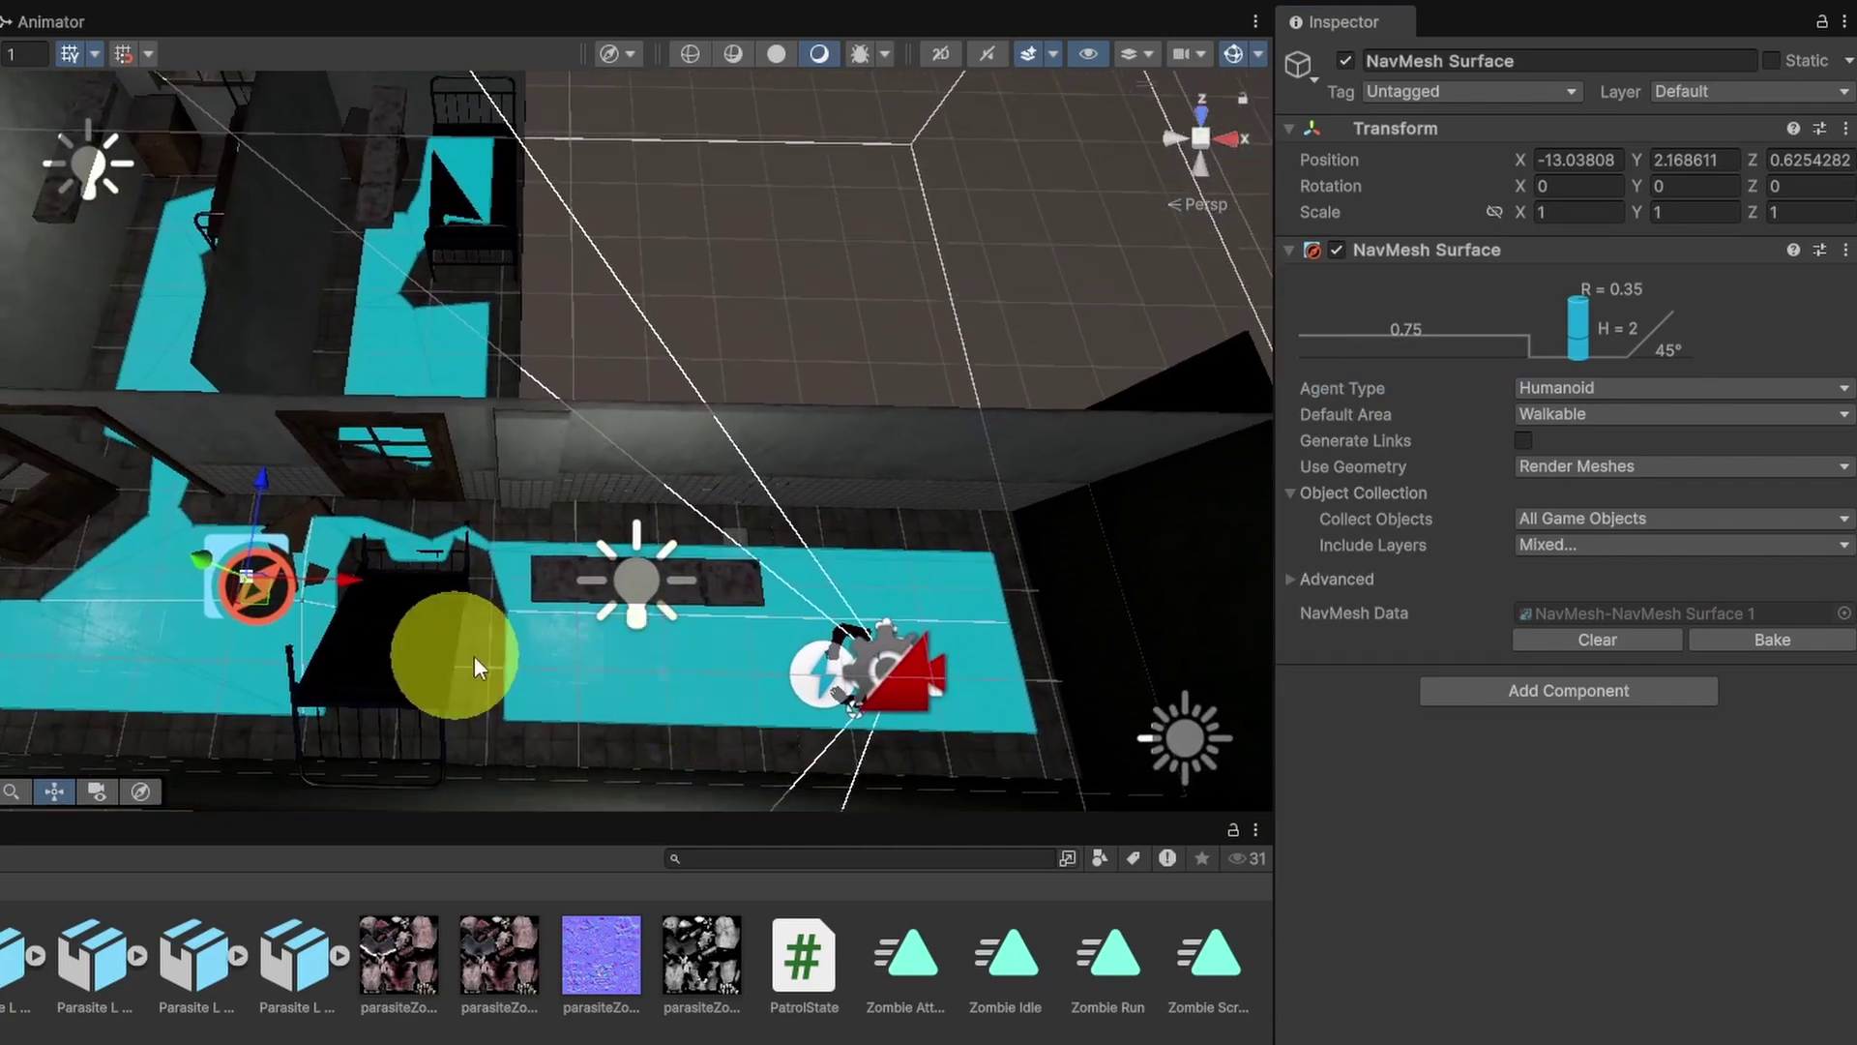
alt+drag(502, 629, 541, 453)
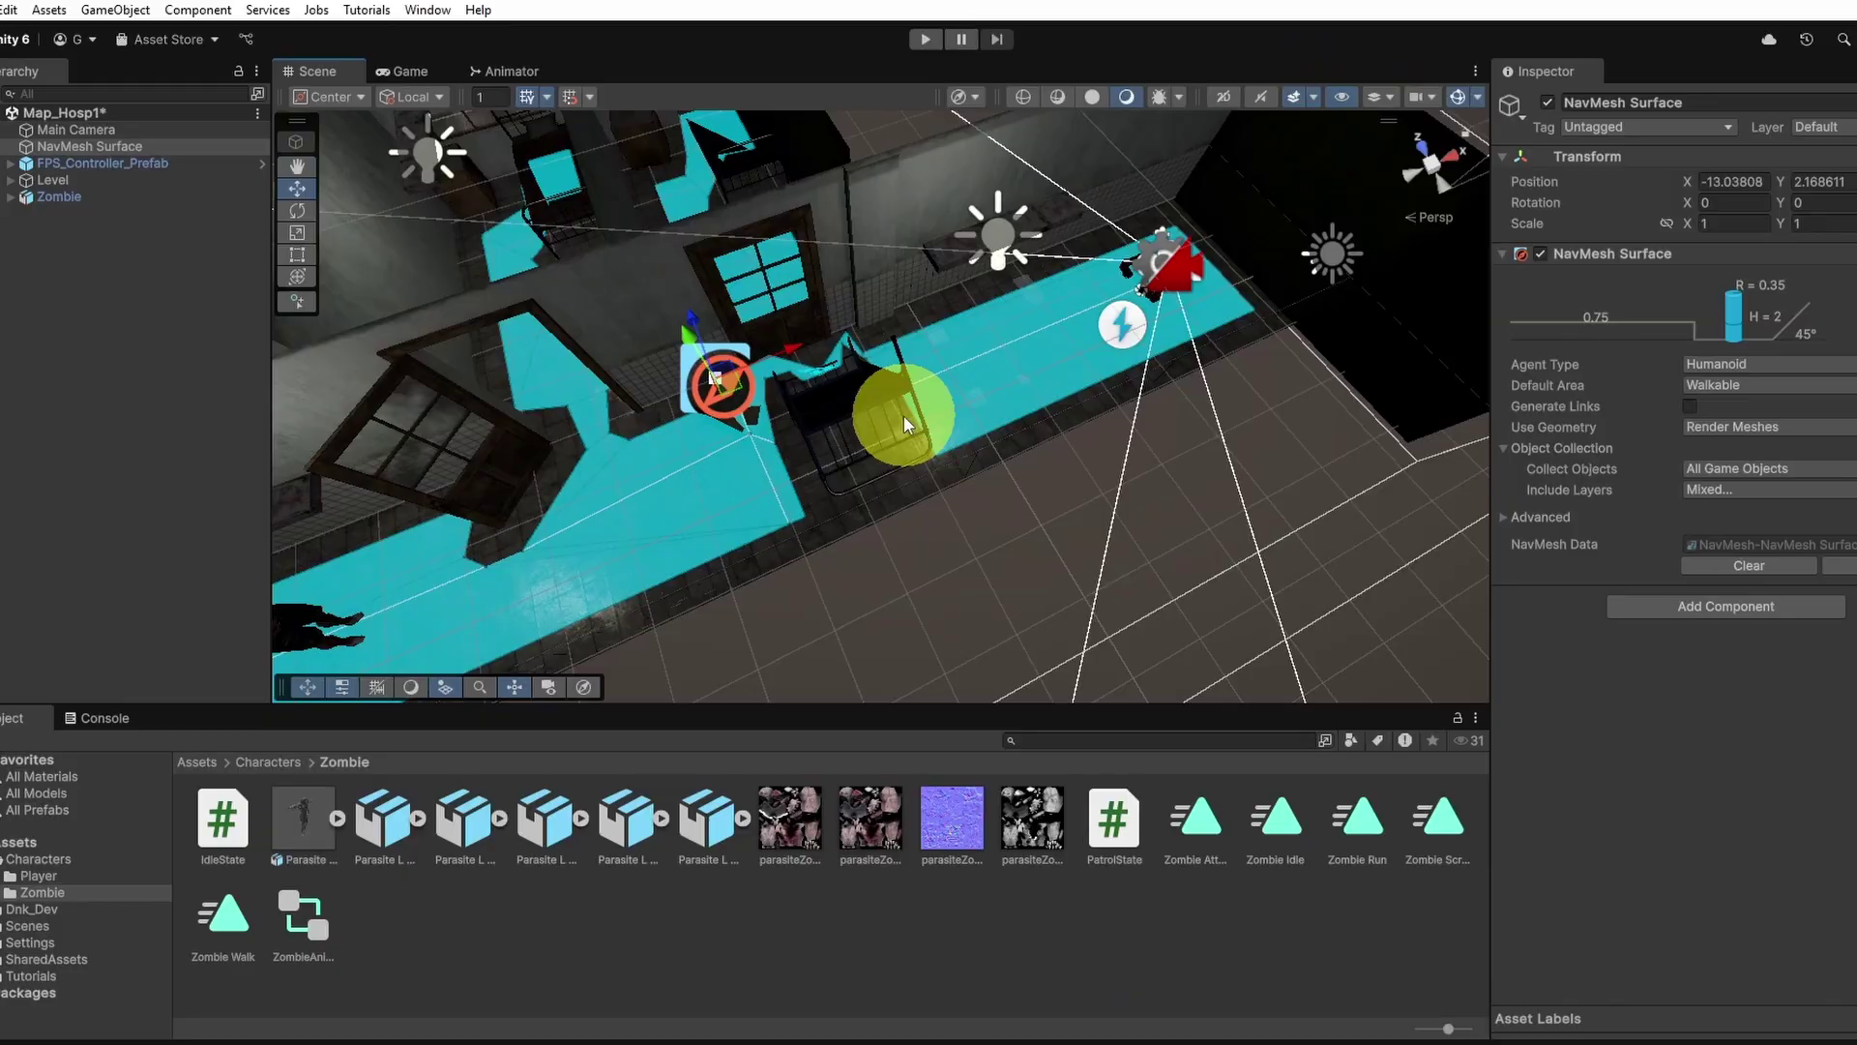
click(93, 195)
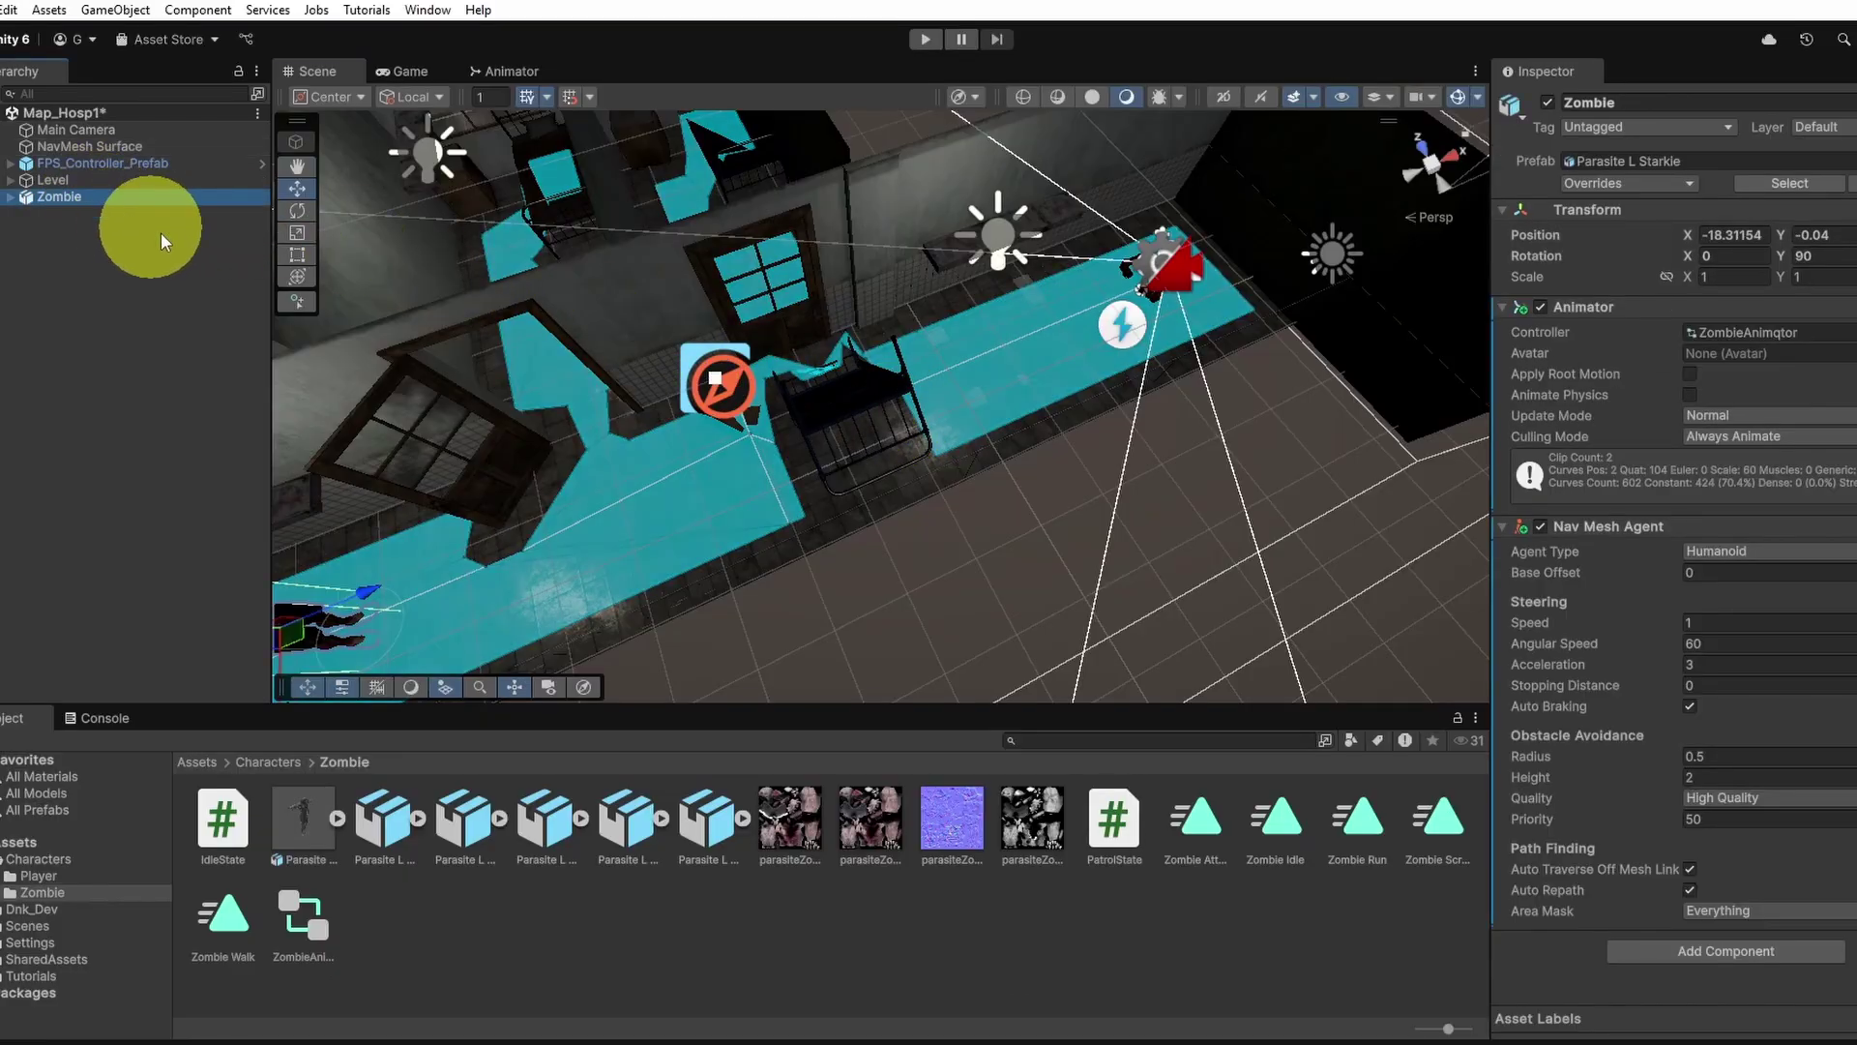
alt+drag(742, 493, 838, 392)
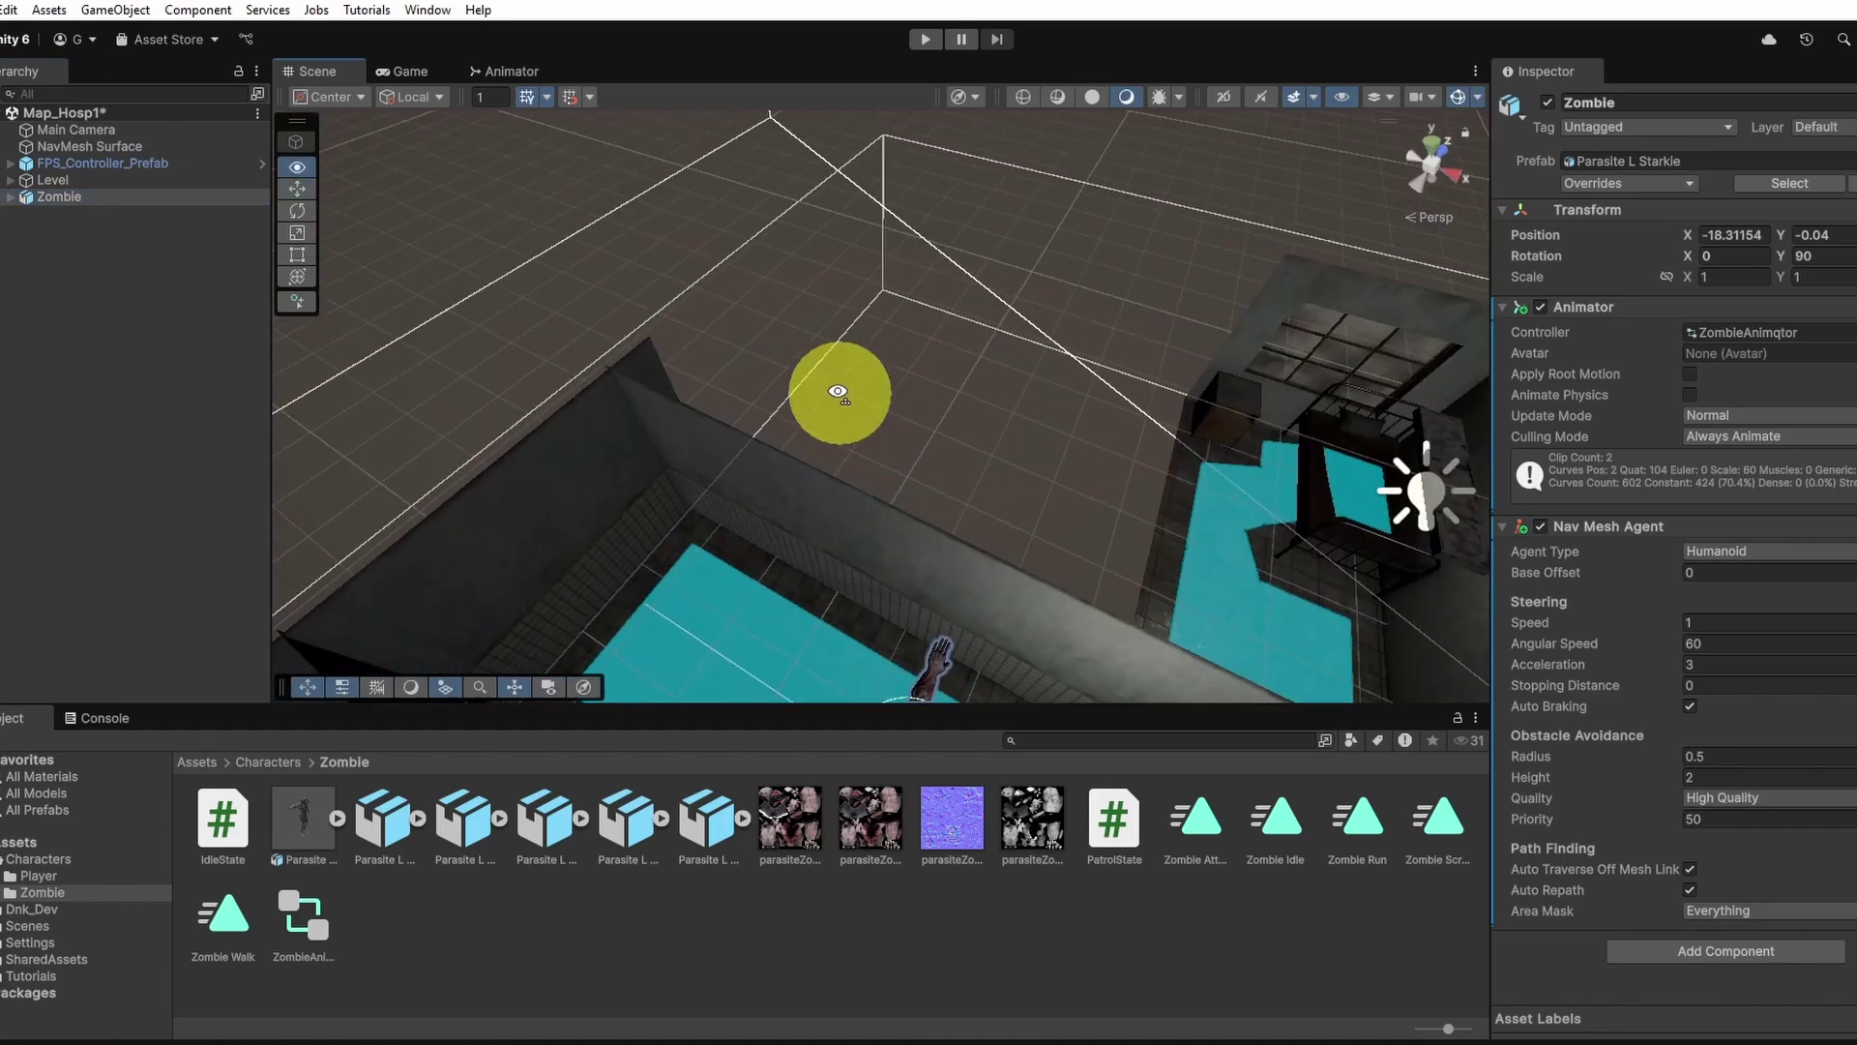
right_drag(837, 390, 976, 383)
middle_drag(1179, 483, 1028, 218)
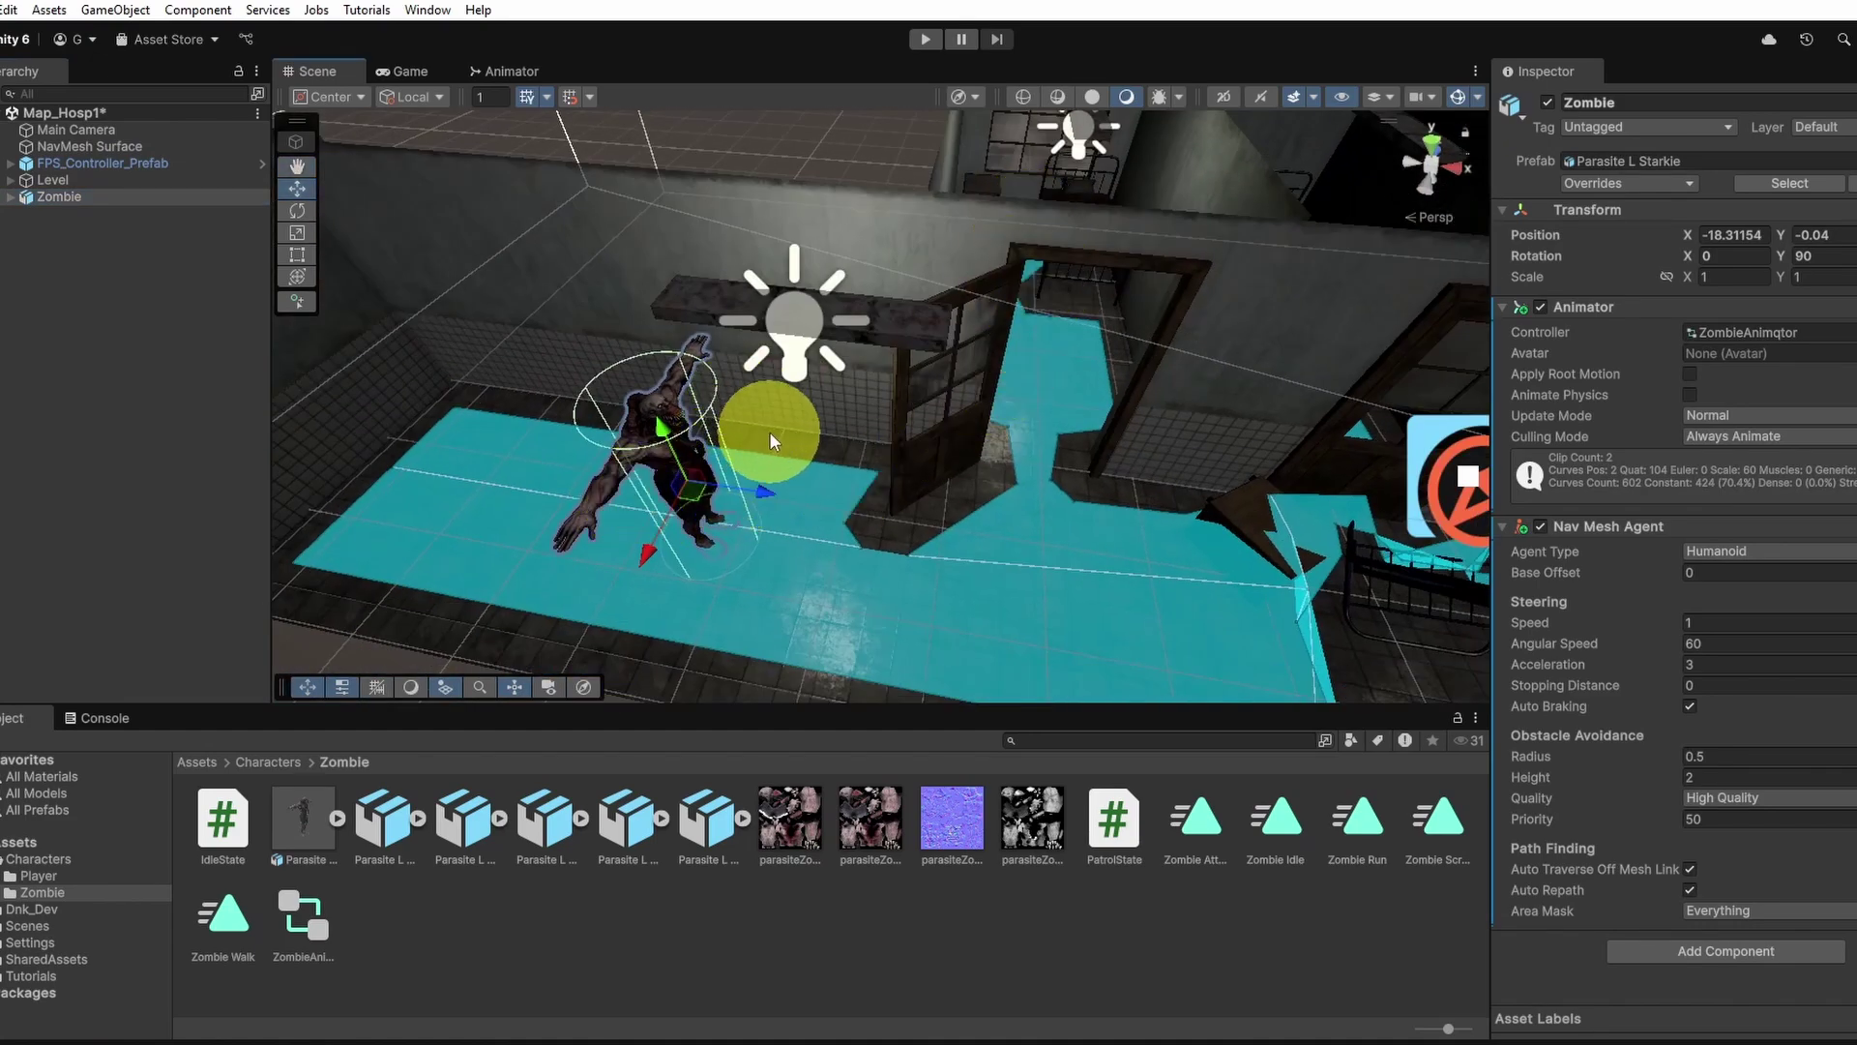
mouse_move(954, 539)
middle_down()
mouse_move(713, 497)
mouse_move(937, 506)
middle_up()
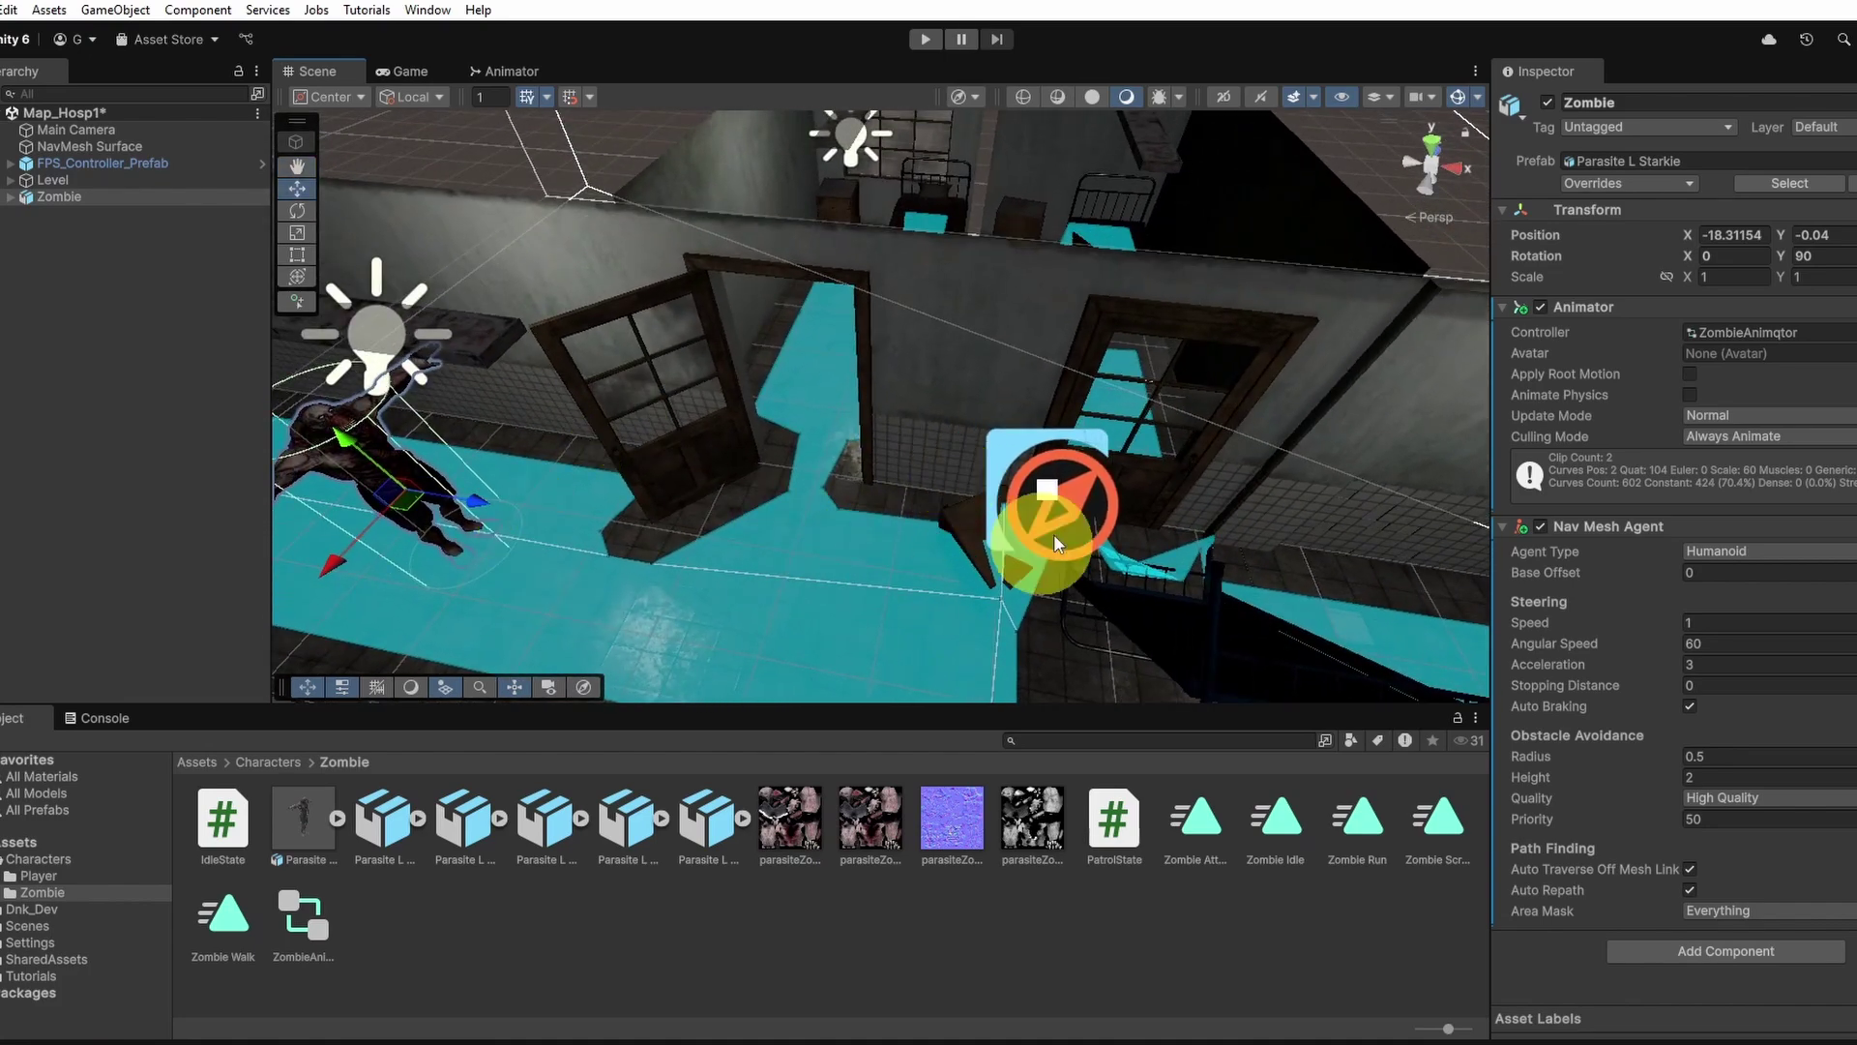
middle_drag(749, 489, 900, 494)
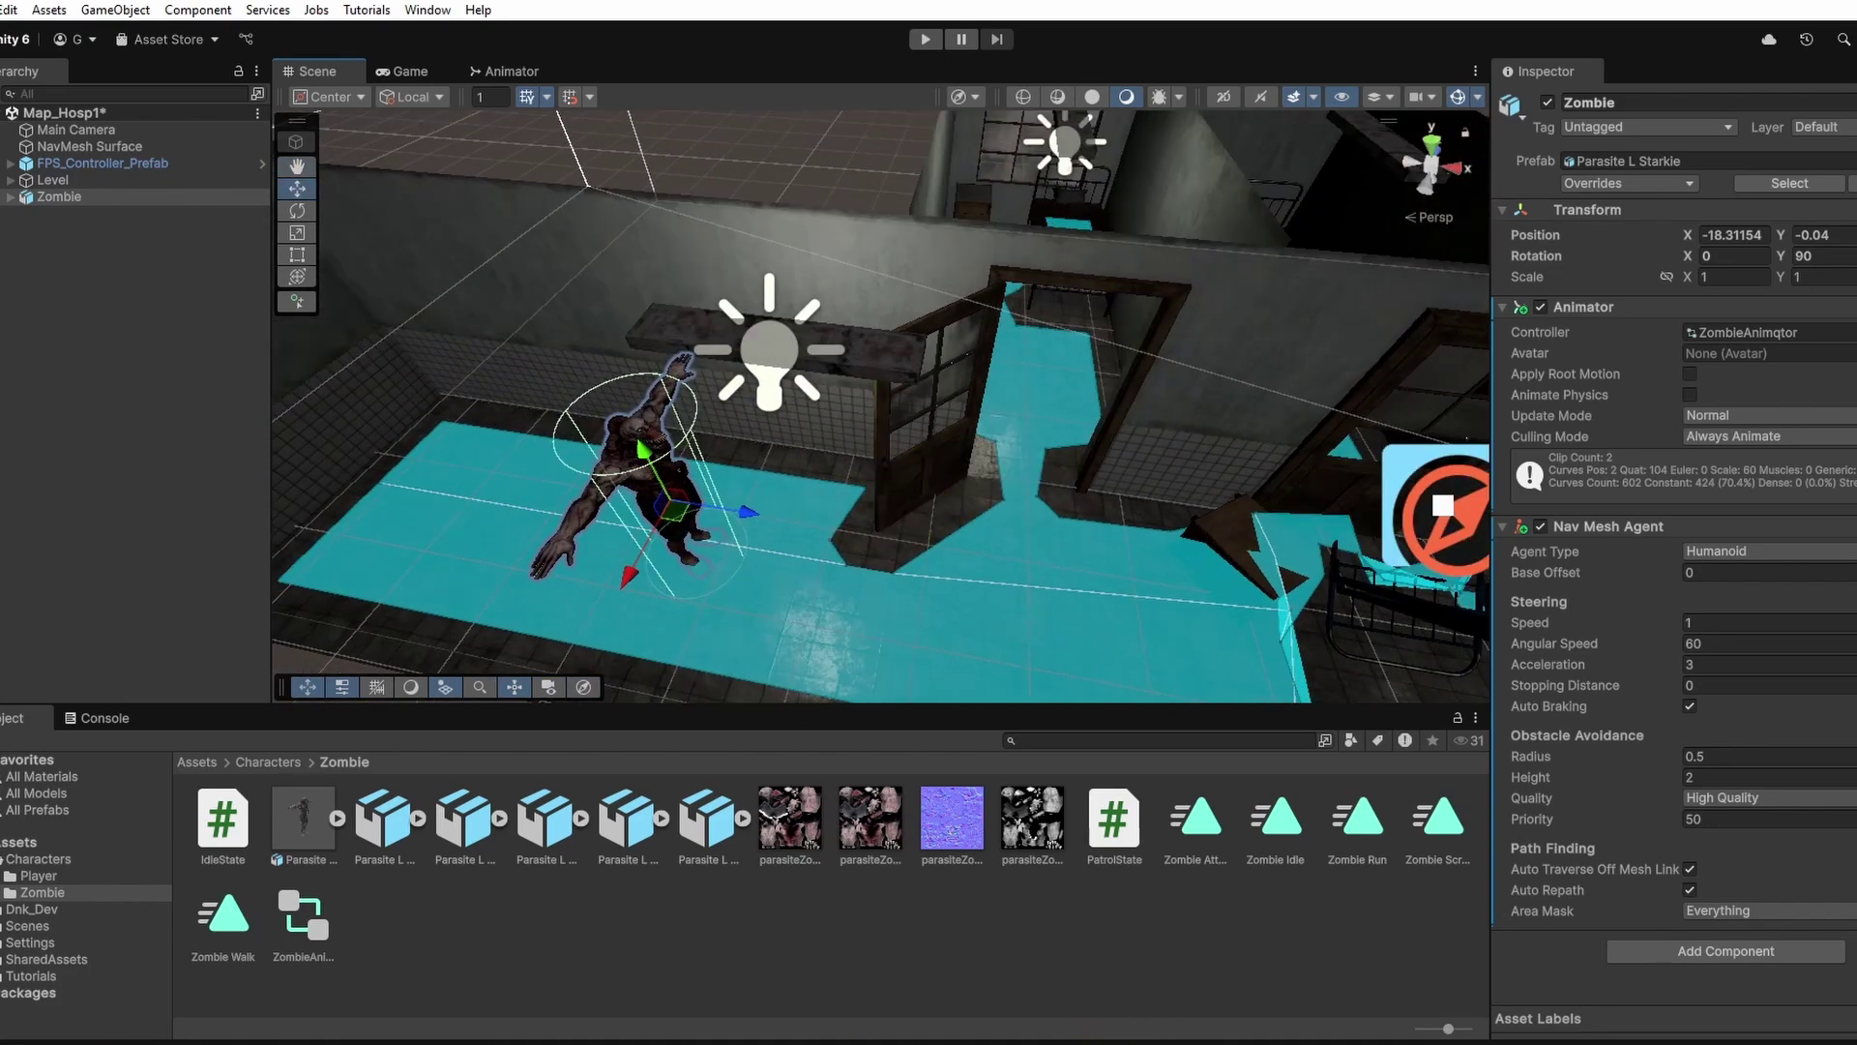
- Create an empty object named WayPoints at the top level of the scene and reset its position to the origin
click(86, 319)
right_click(50, 271)
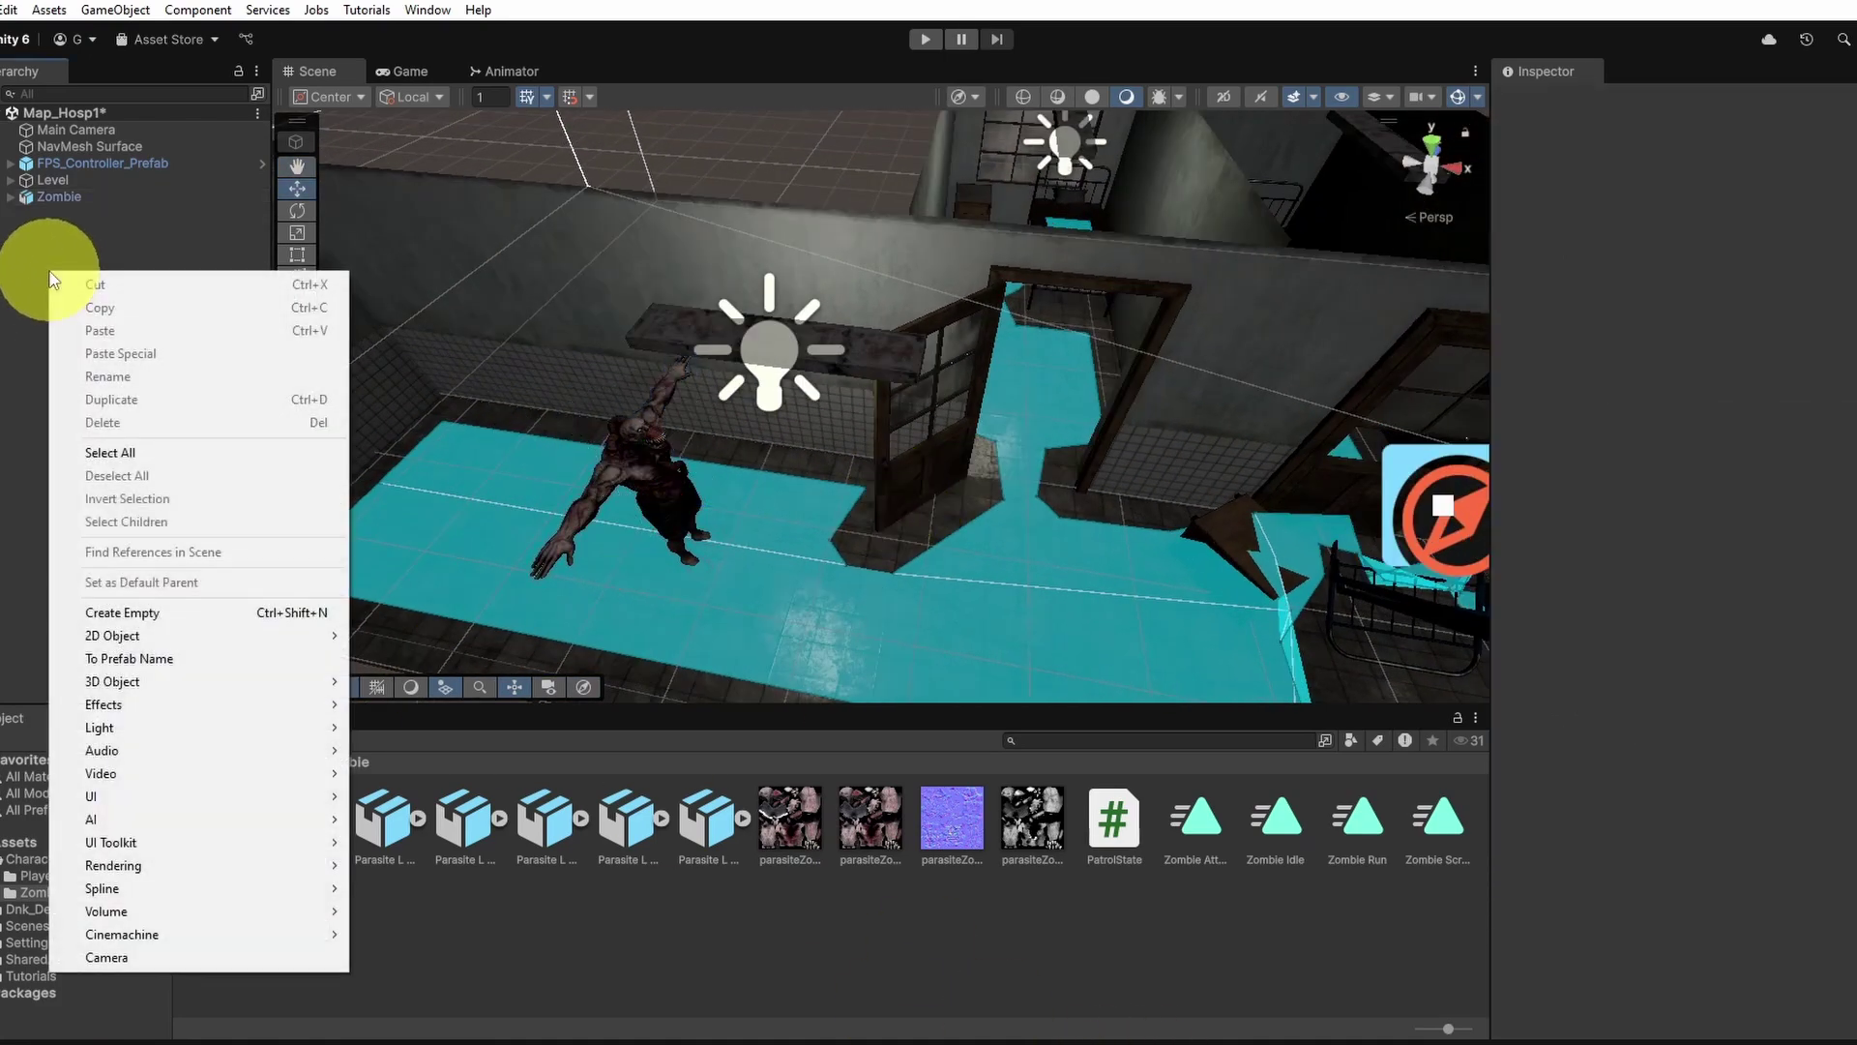
click(197, 613)
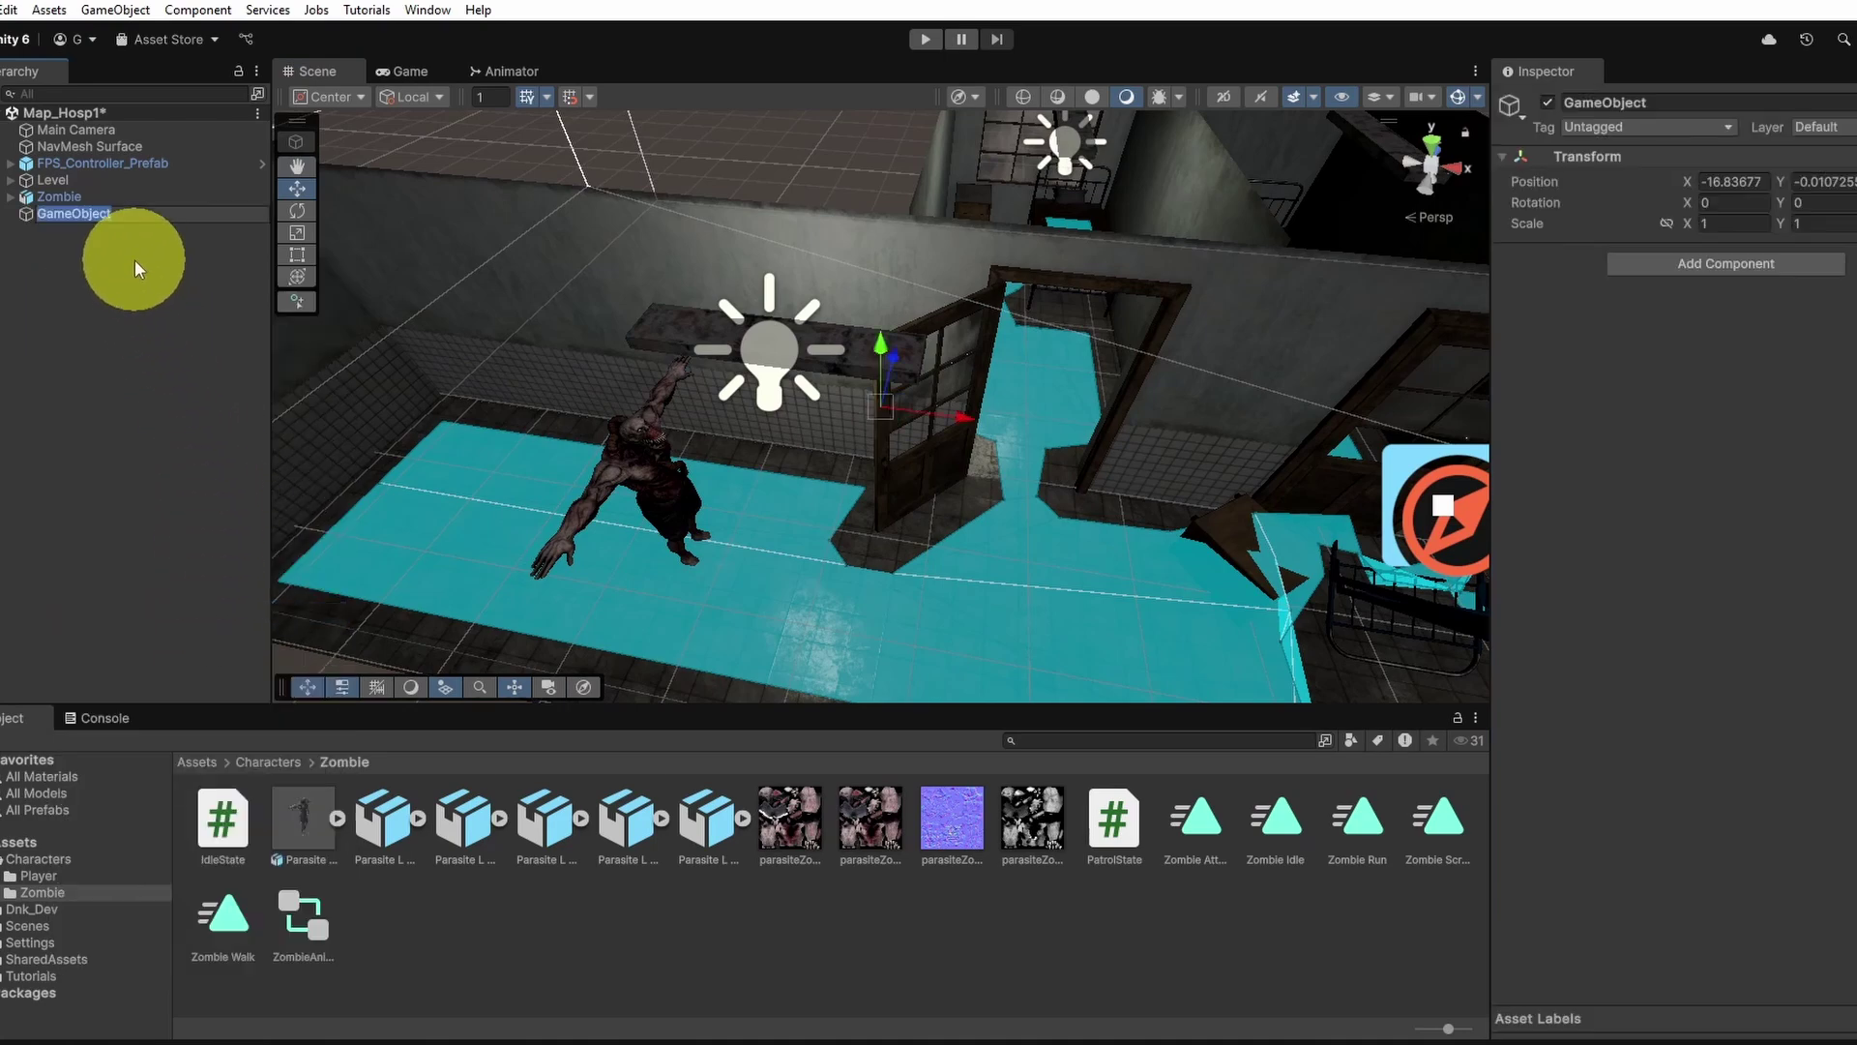
text(WayPoints)
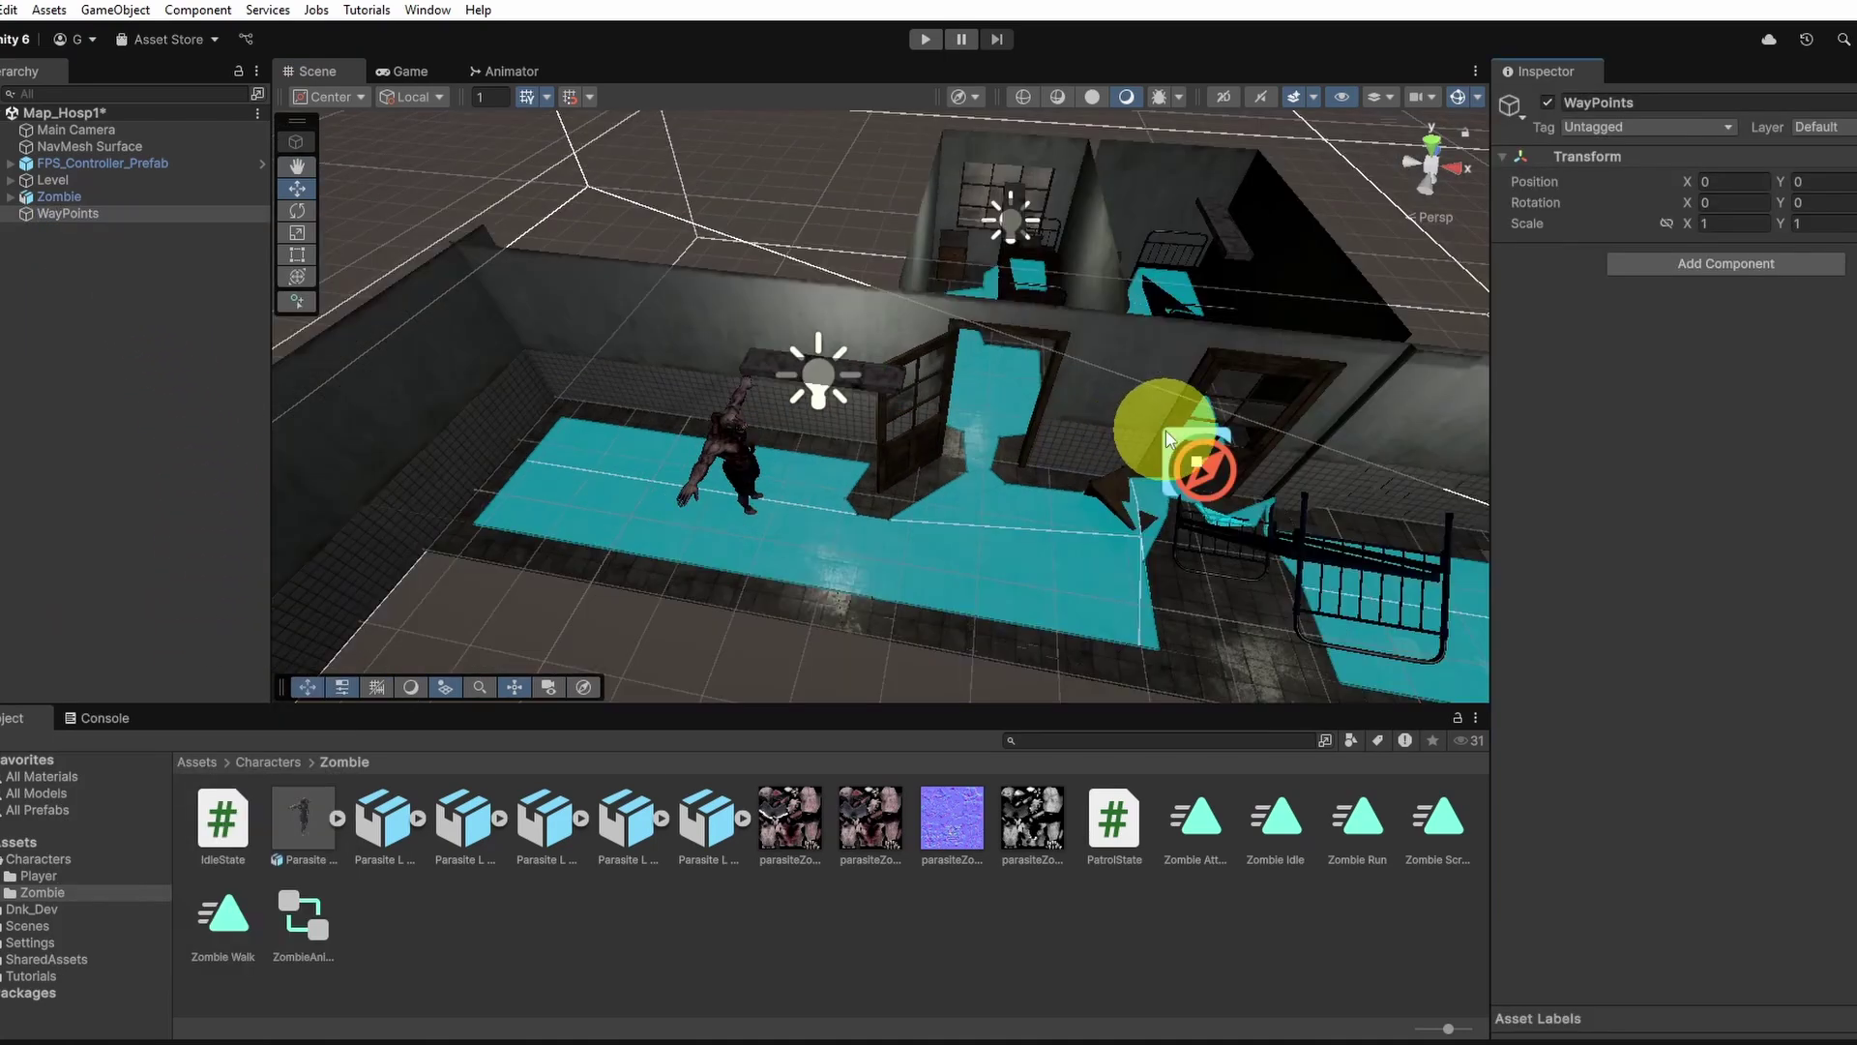
- Add a 3D sphere as a child of the WayPoints object
scroll(1167, 431, down, 3)
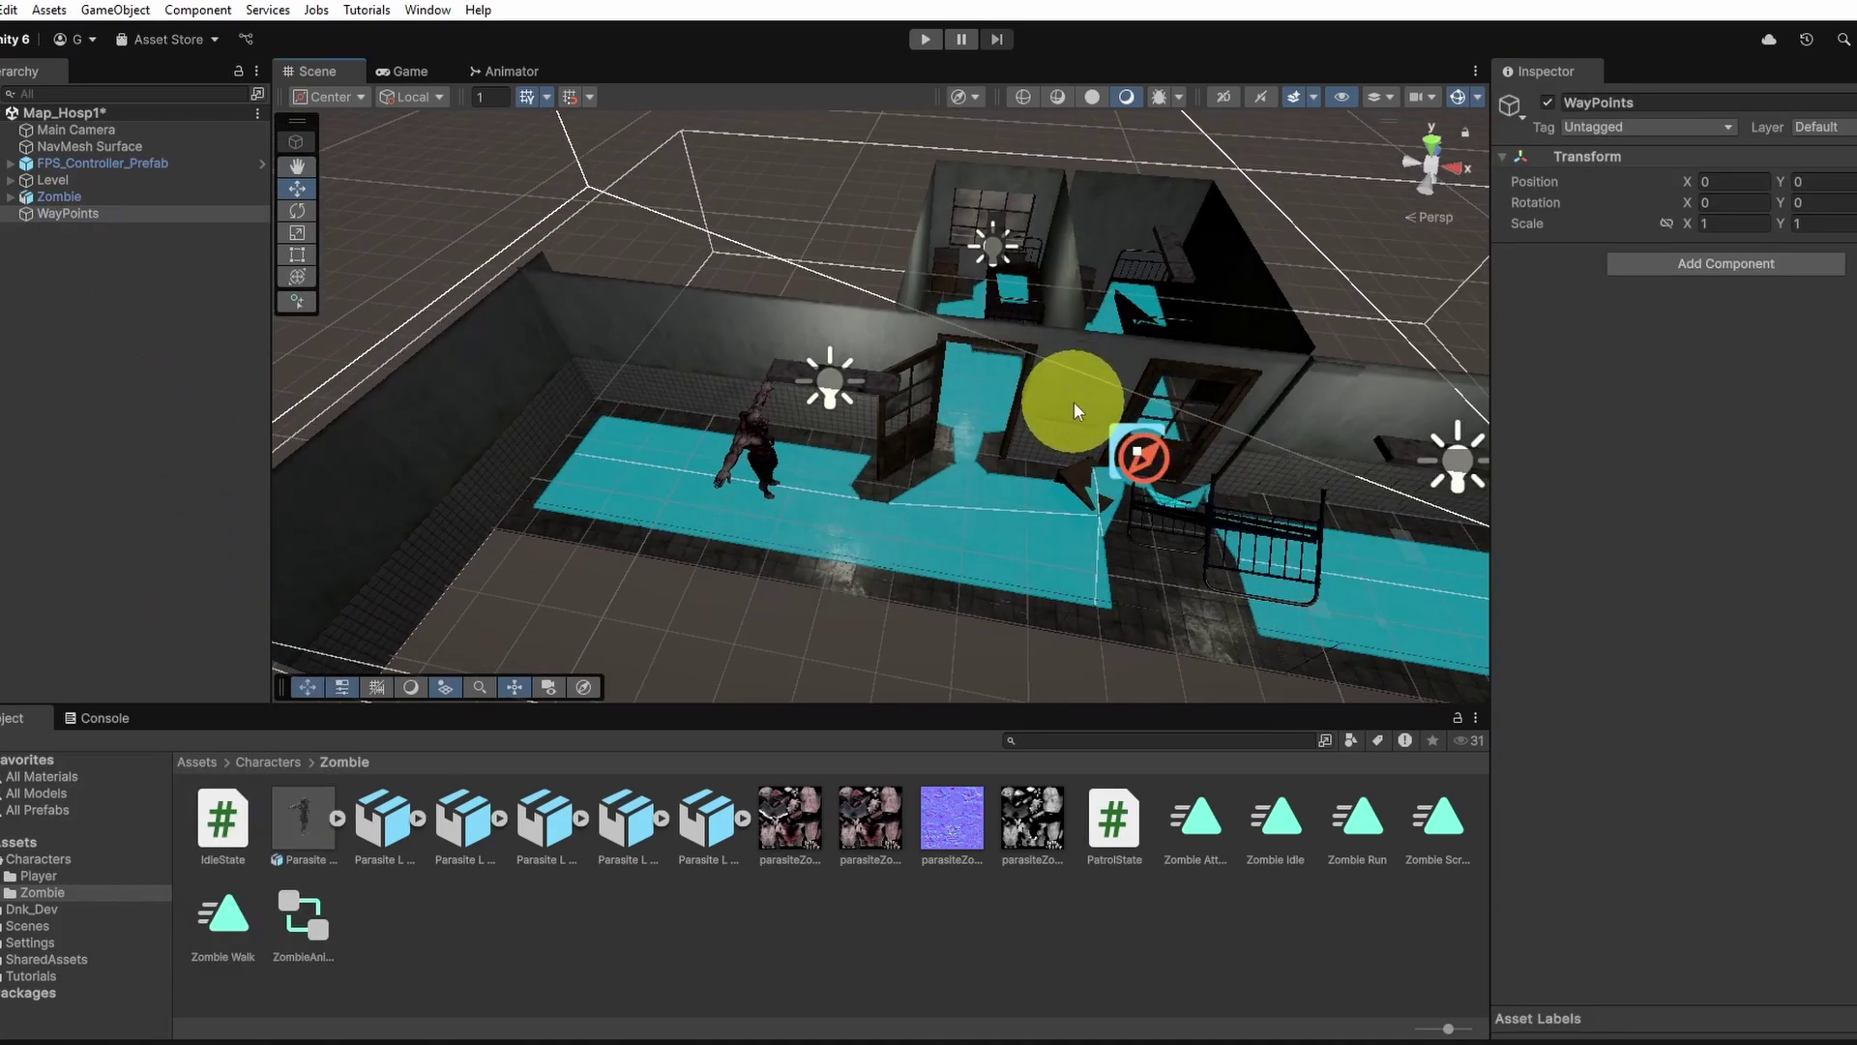
middle_drag(1074, 405, 635, 370)
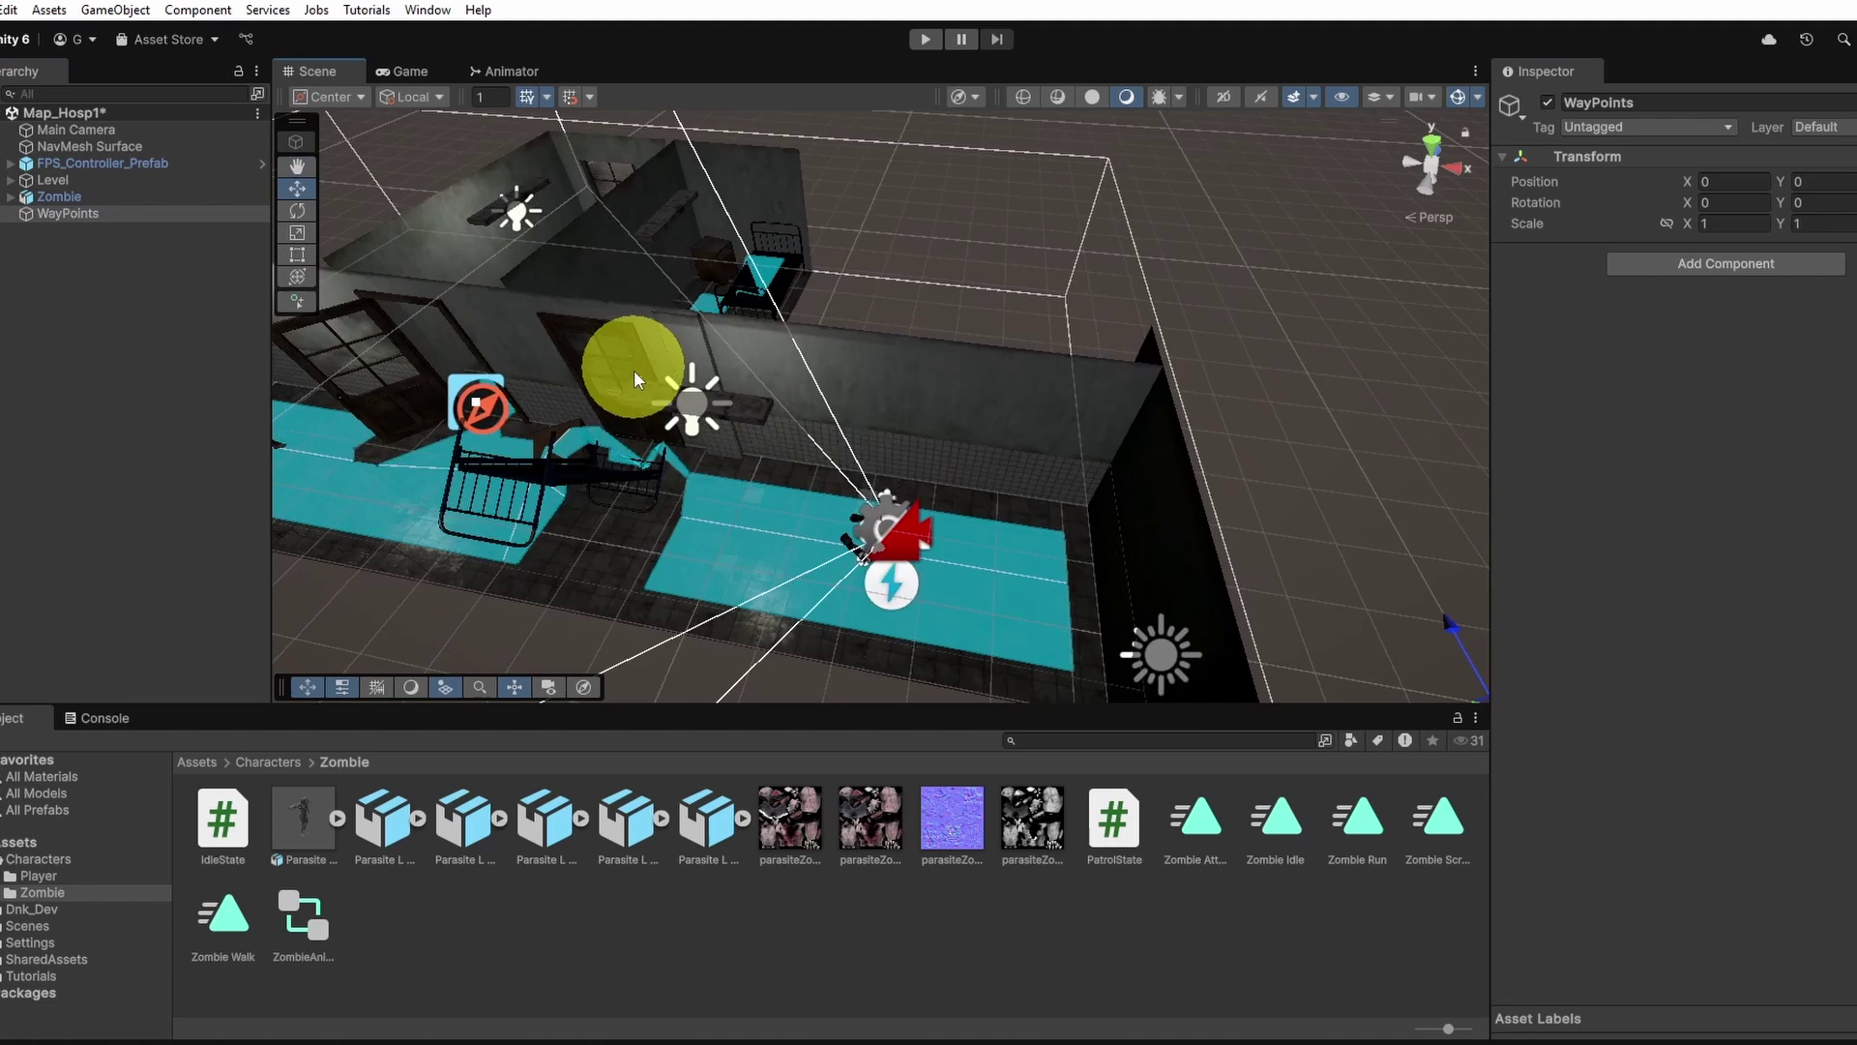
right_click(66, 214)
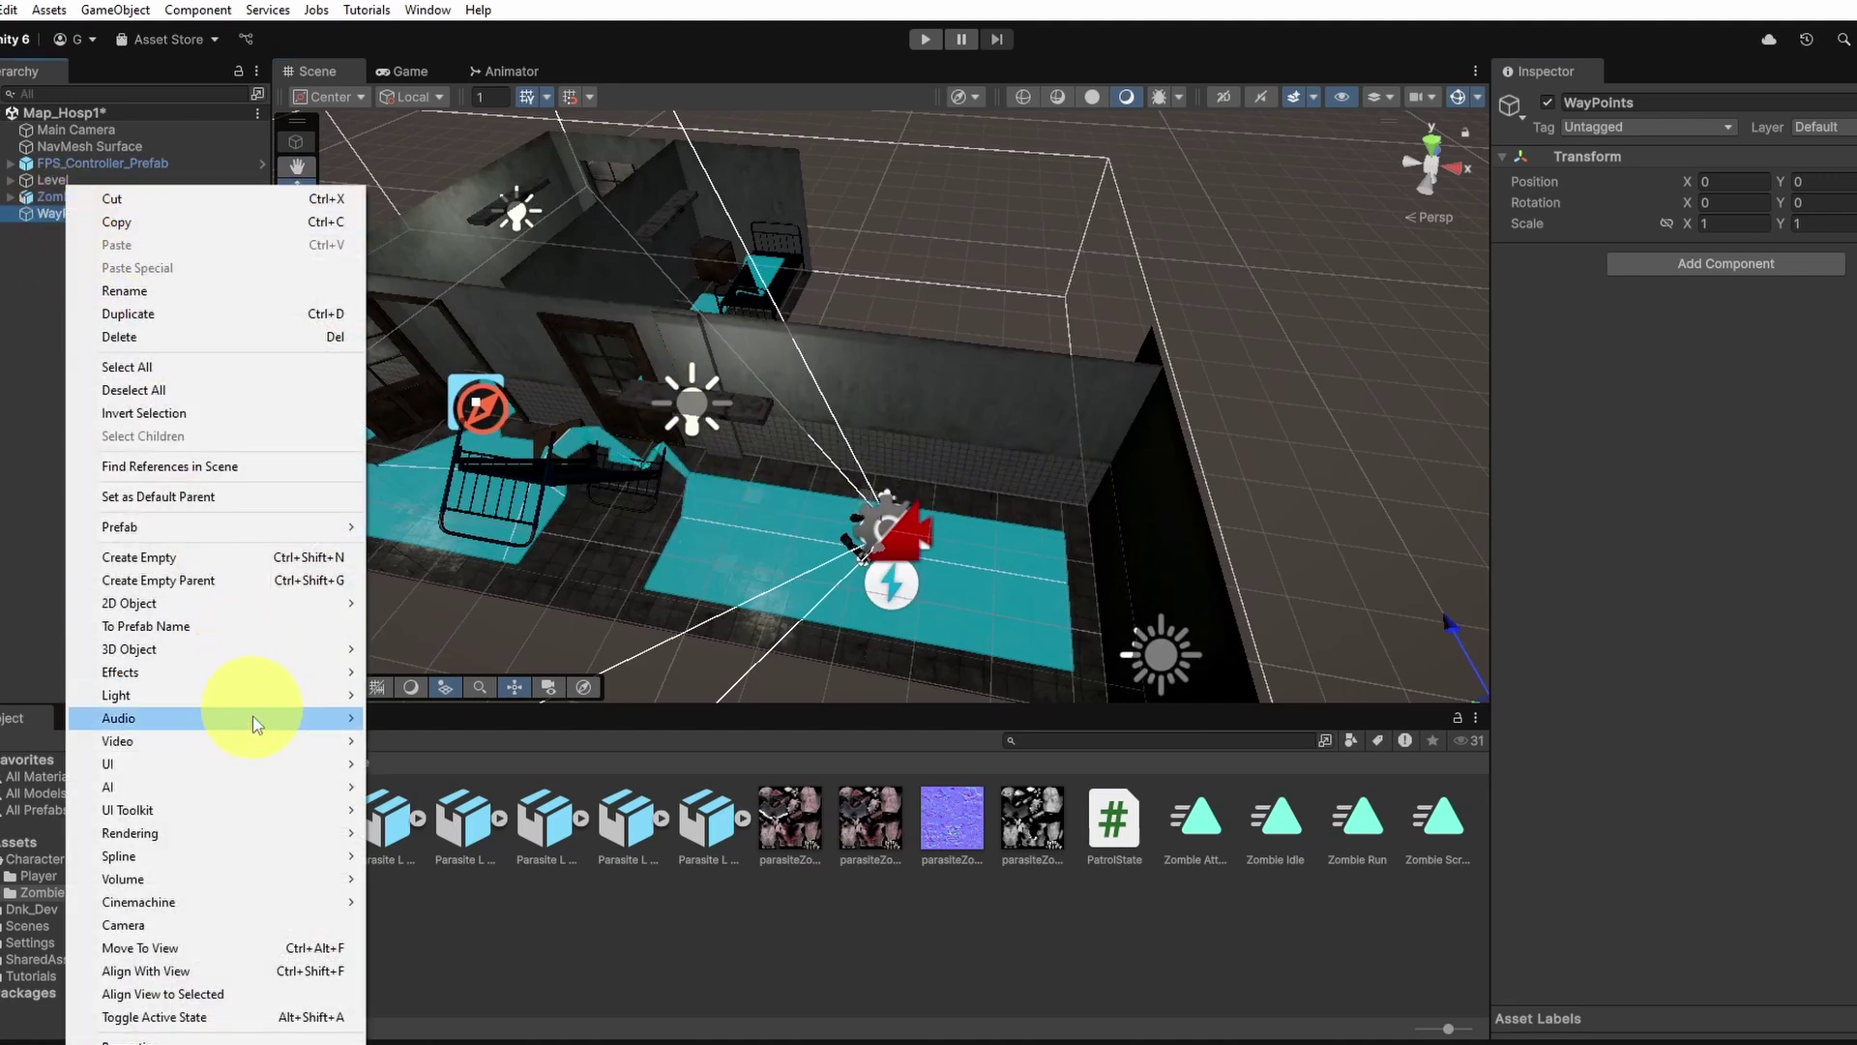
mouse_move(255, 764)
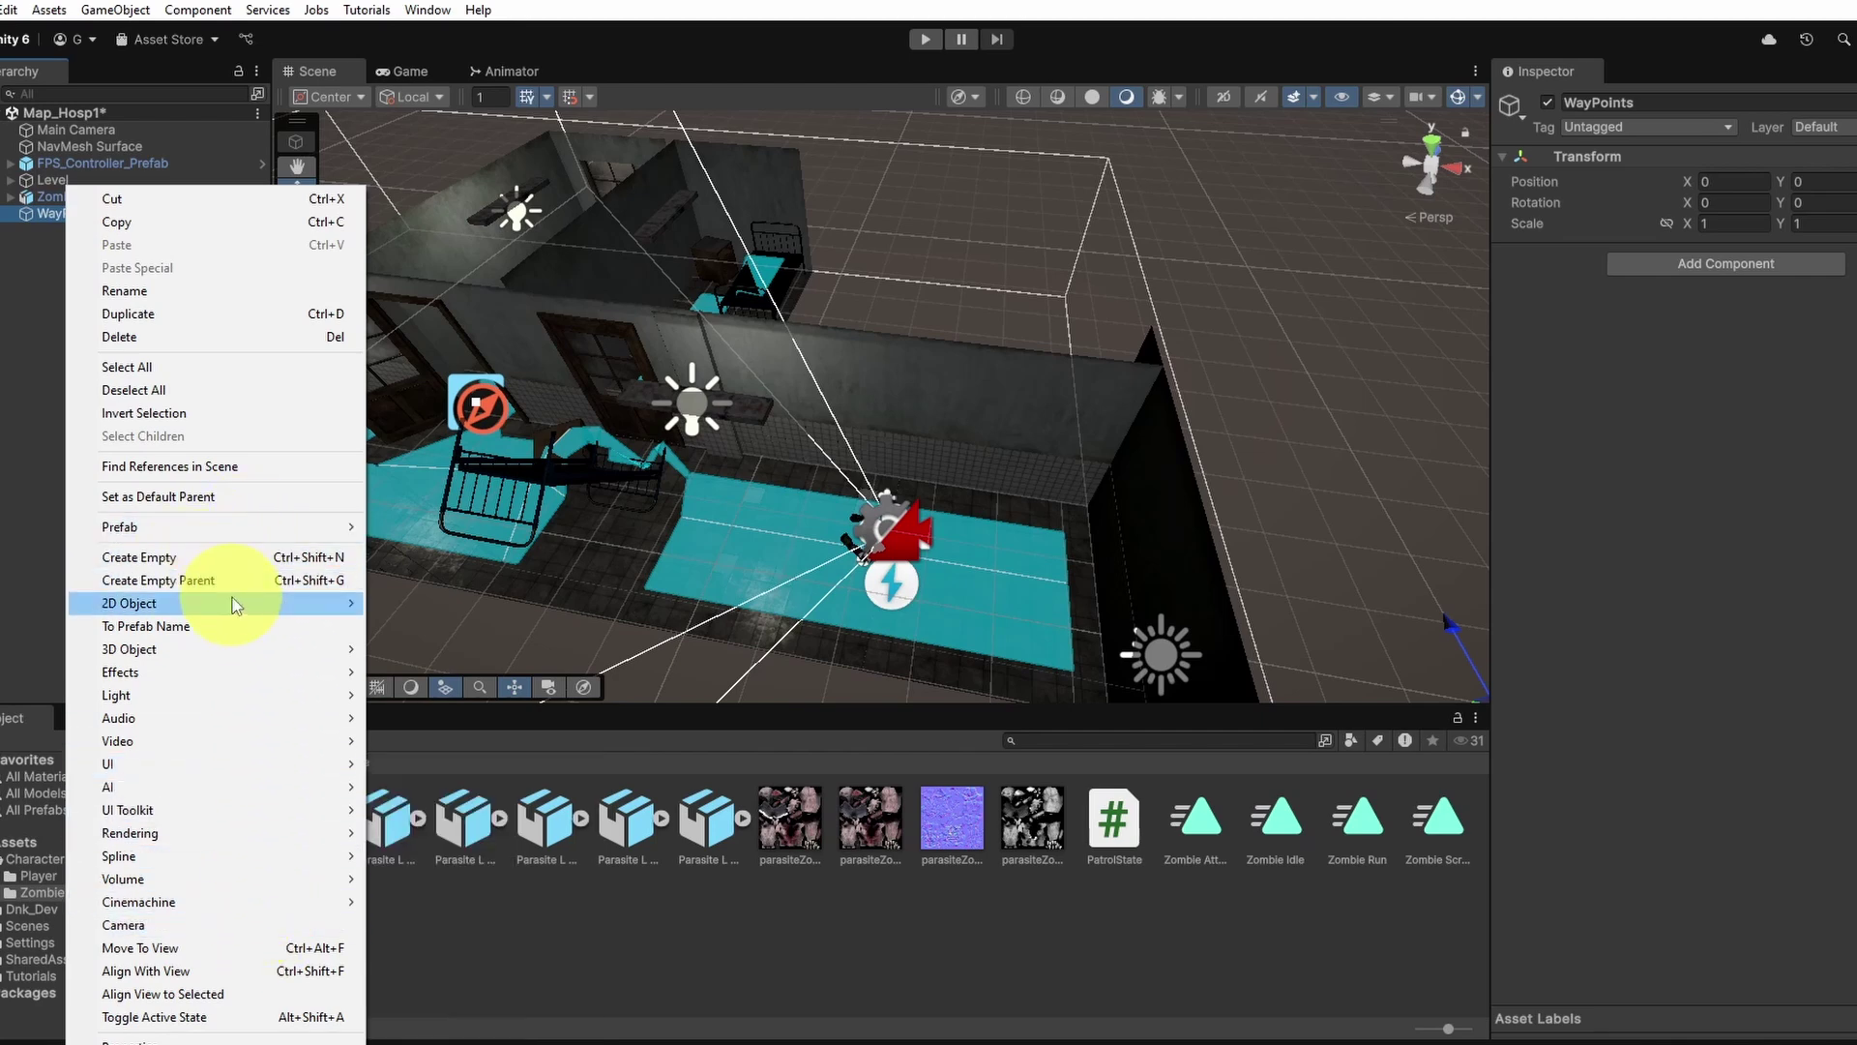
mouse_move(237, 608)
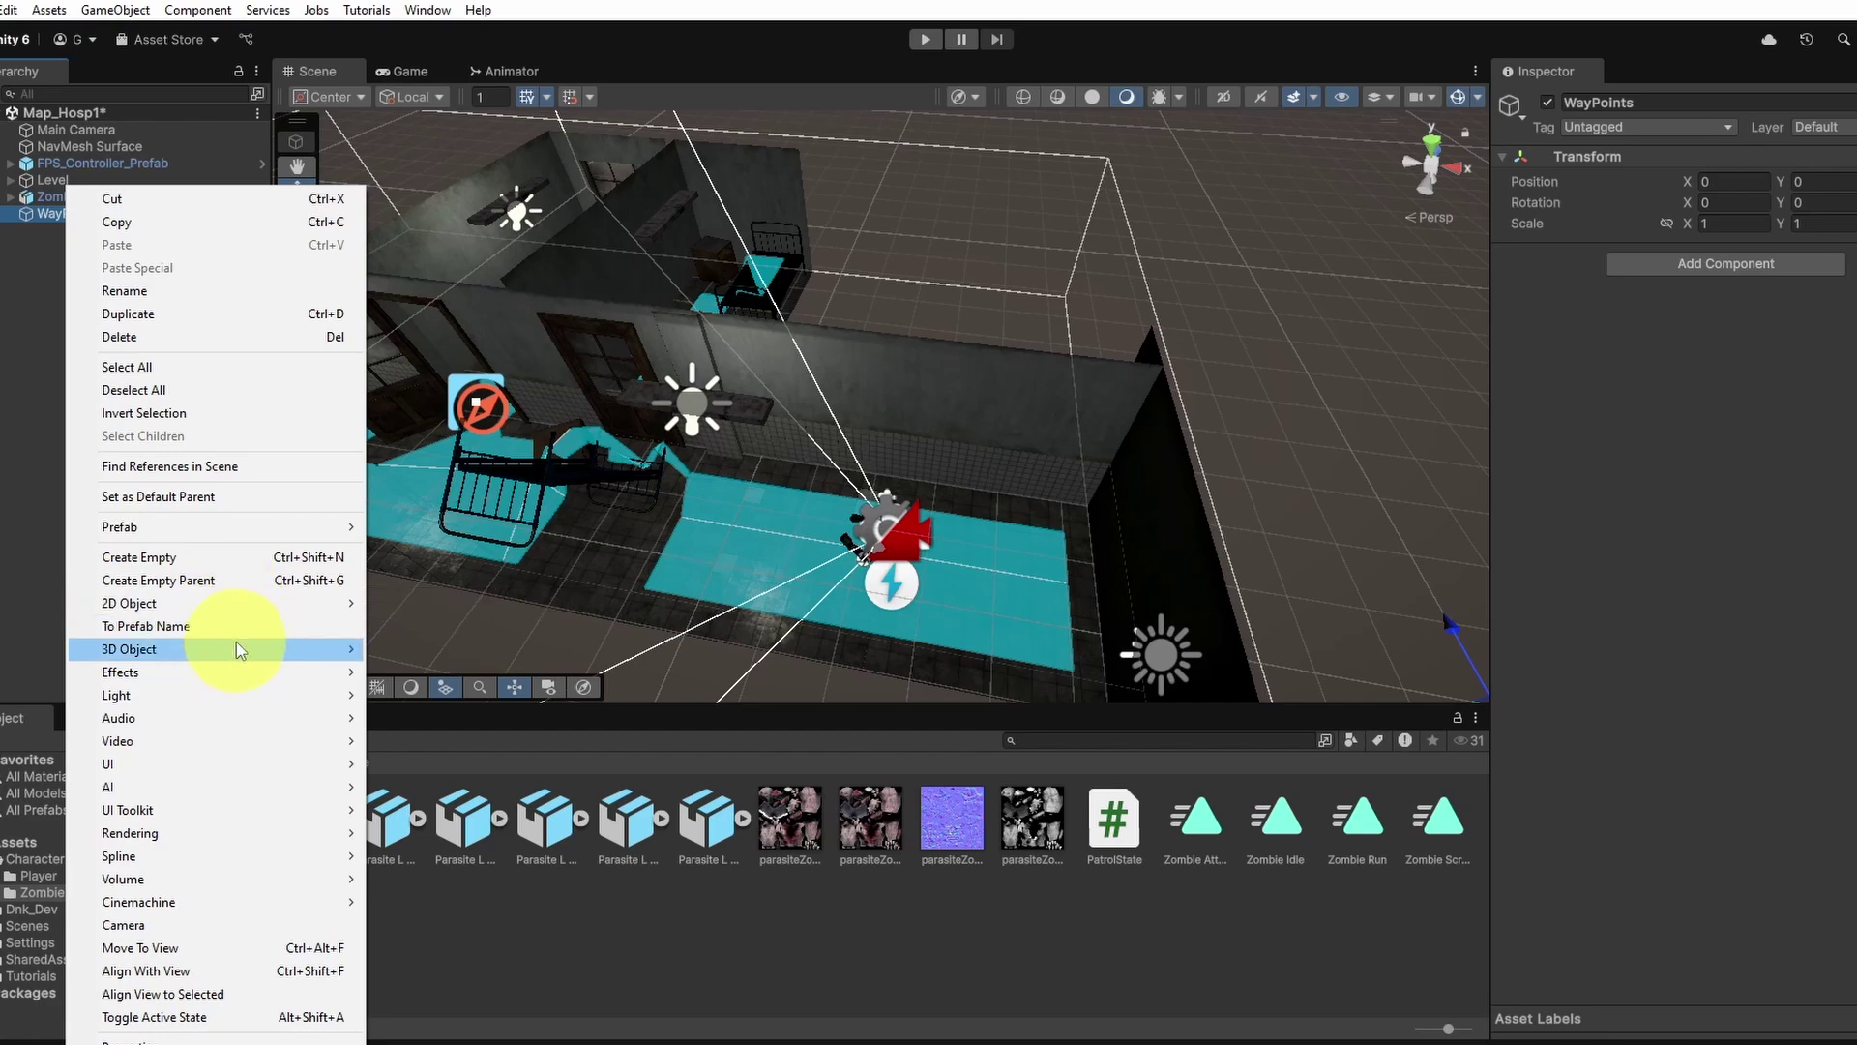
mouse_move(249, 648)
click(447, 672)
- Move the sphere along the X axis to about -6.68, onto the walkable corridor floor near the player controller
key(f)
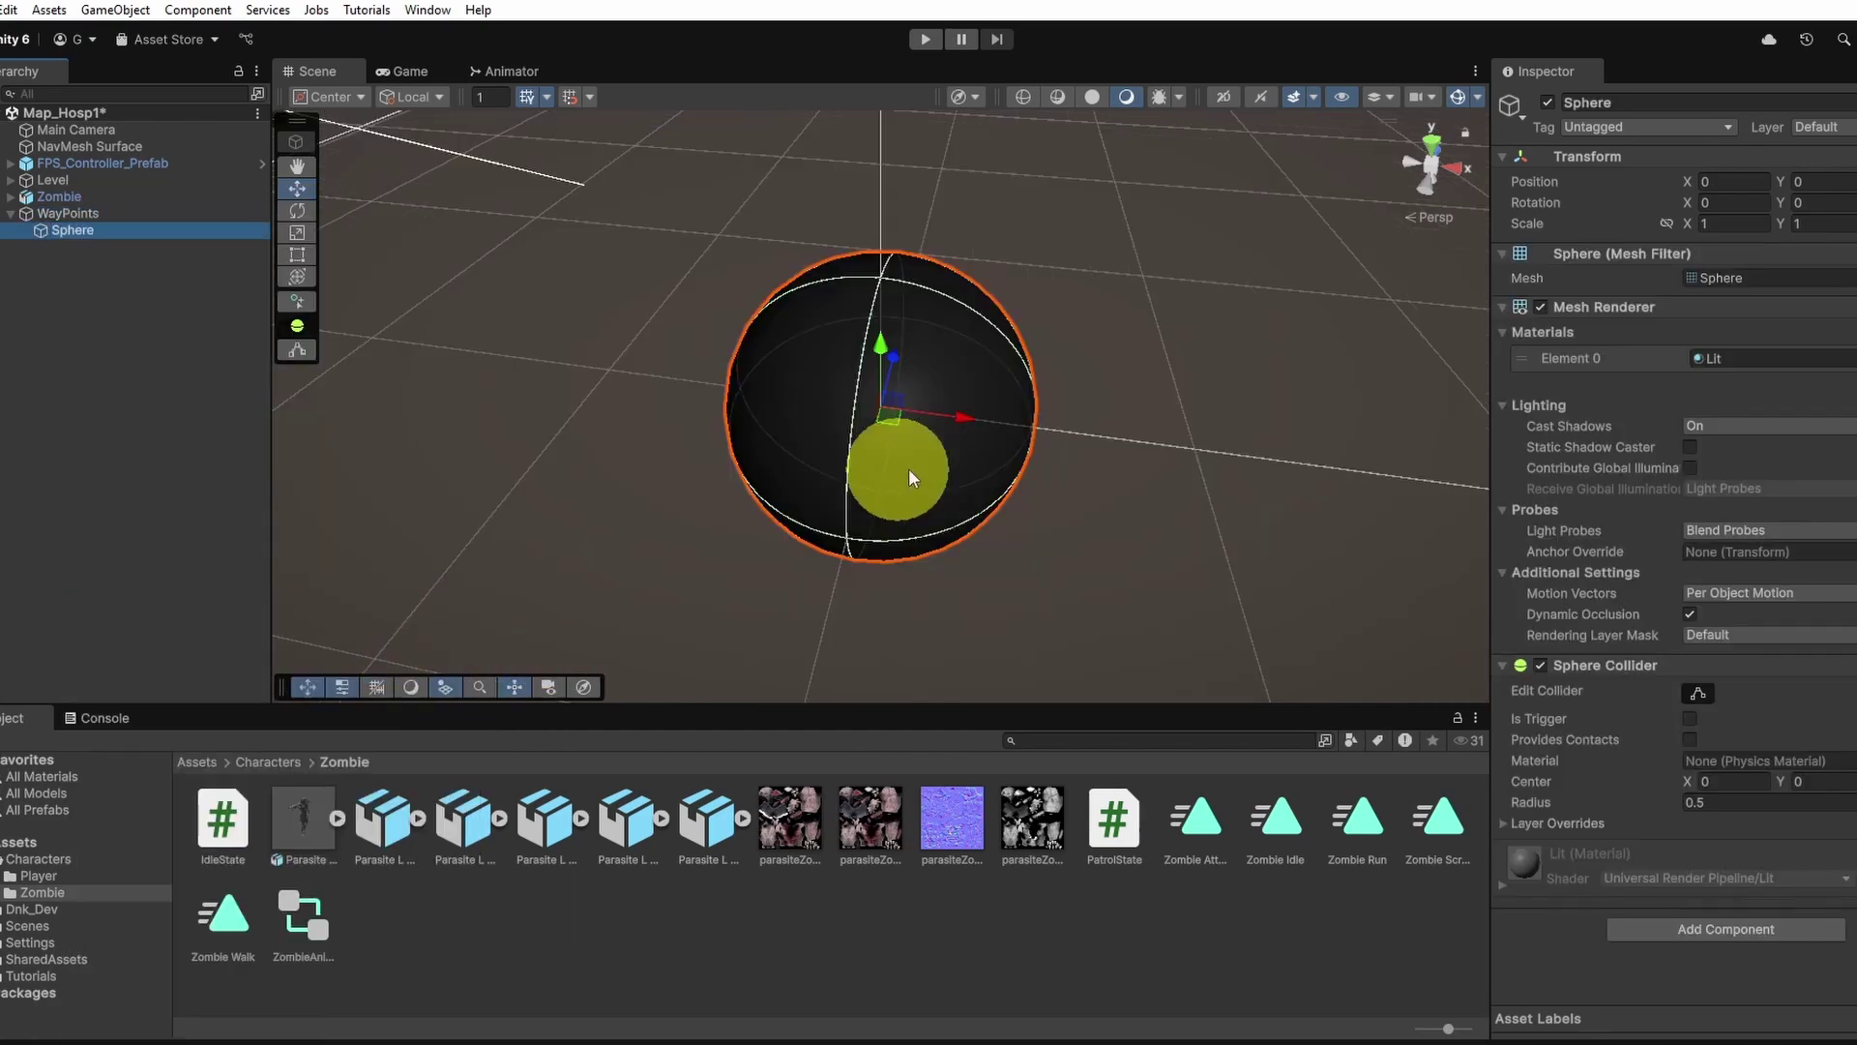
scroll(908, 469, down, 7)
scroll(788, 397, down, 3)
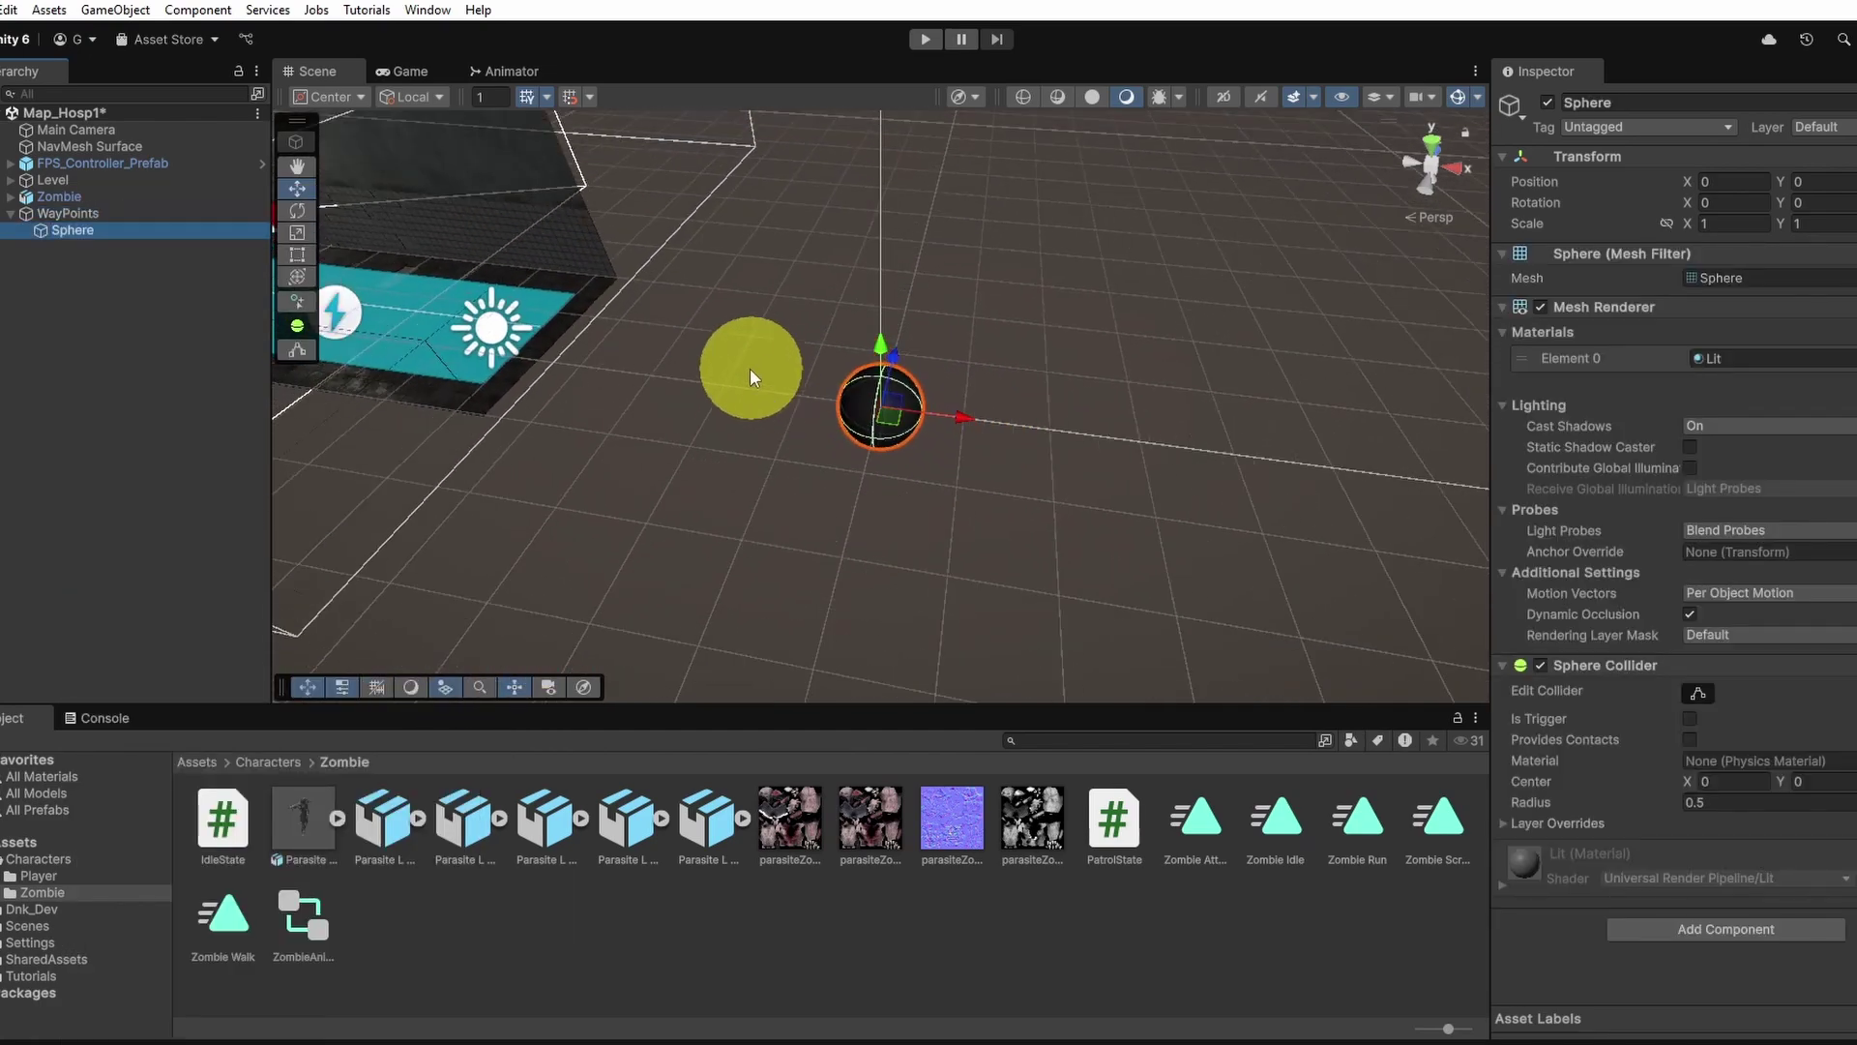
right_drag(708, 374, 684, 396)
middle_drag(684, 396, 933, 410)
scroll(933, 409, down, 5)
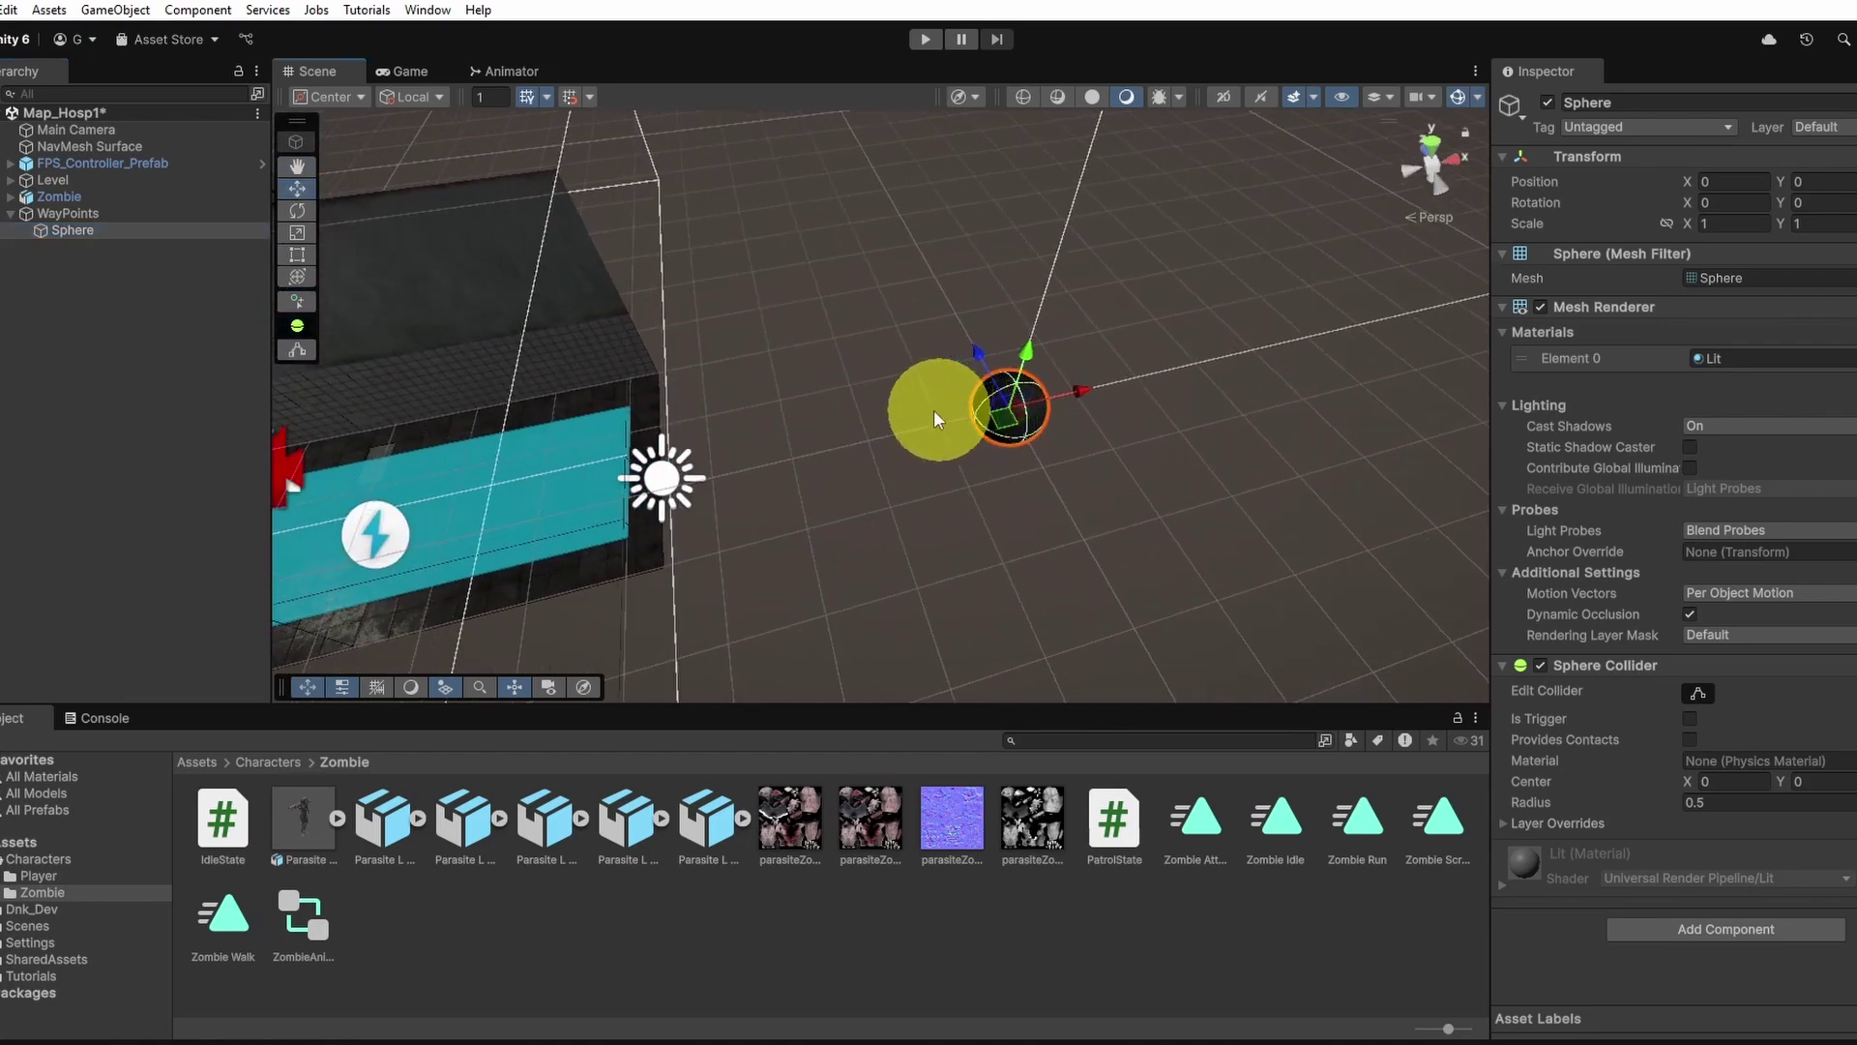
middle_drag(750, 455, 933, 455)
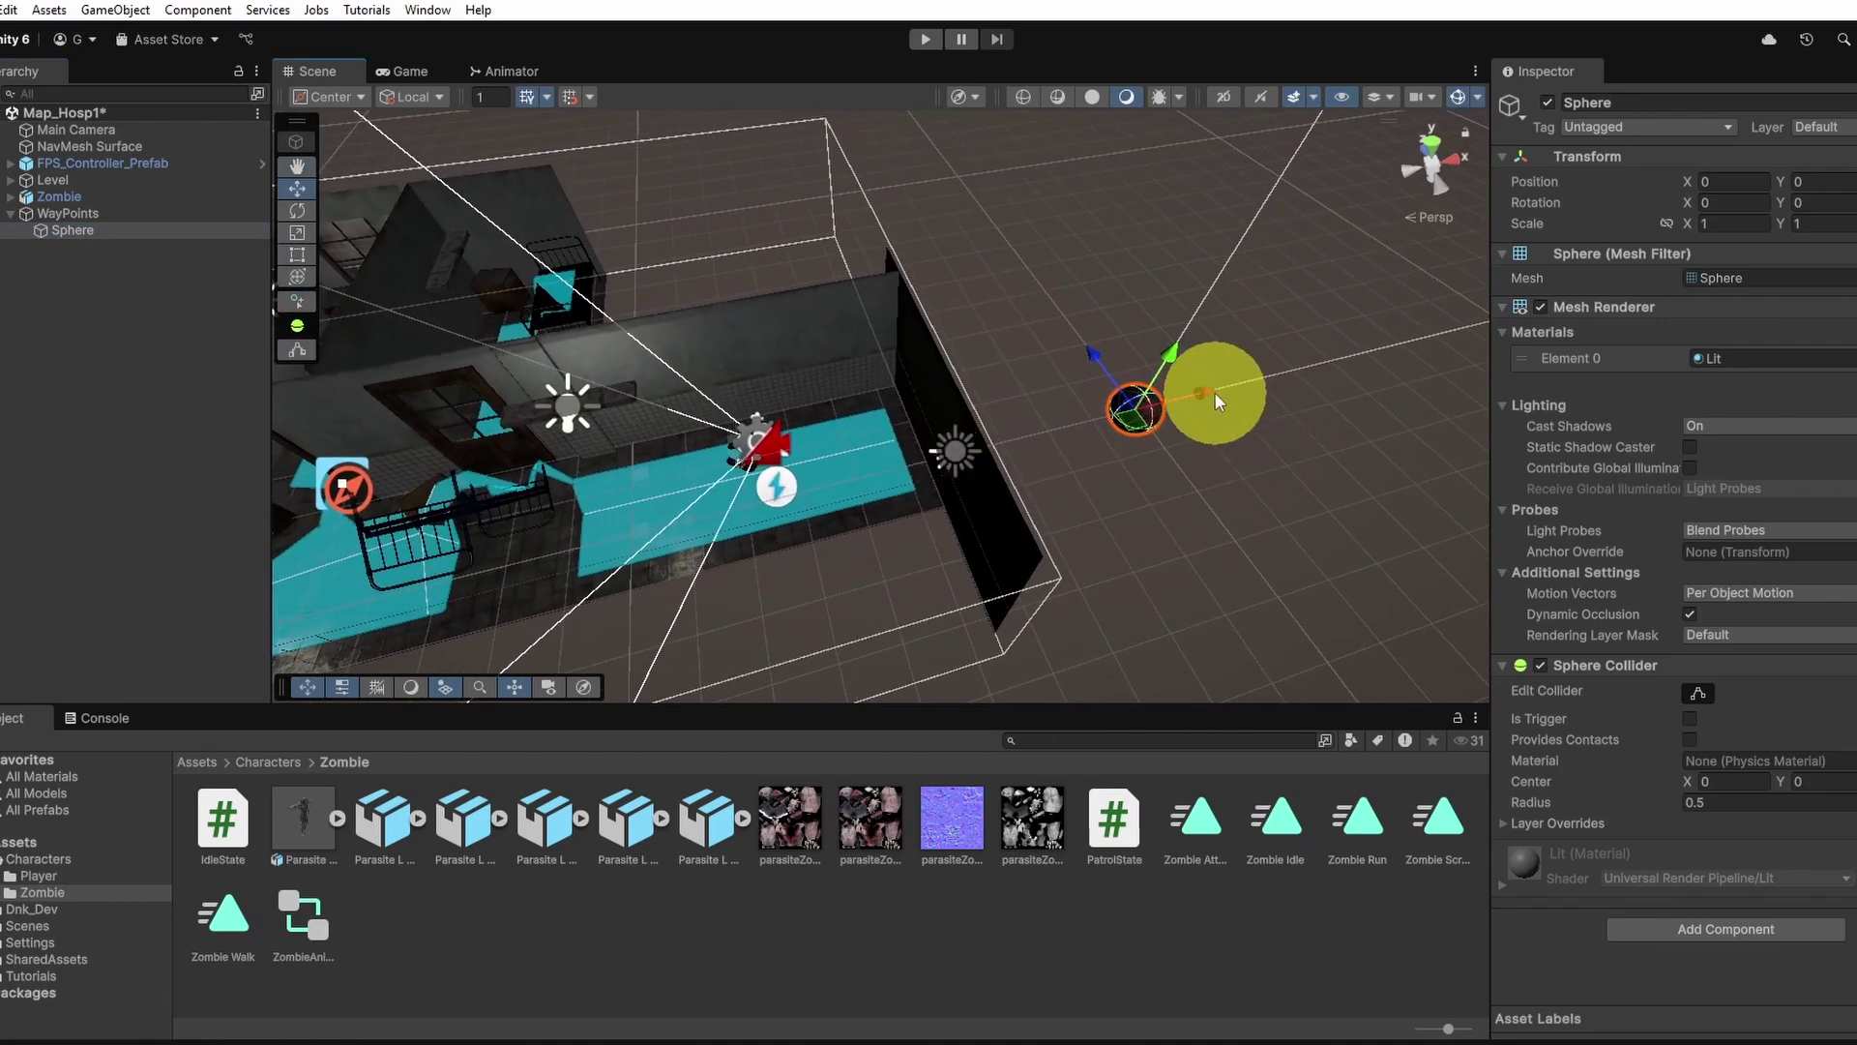
drag(1215, 392, 716, 480)
middle_drag(711, 435, 1159, 460)
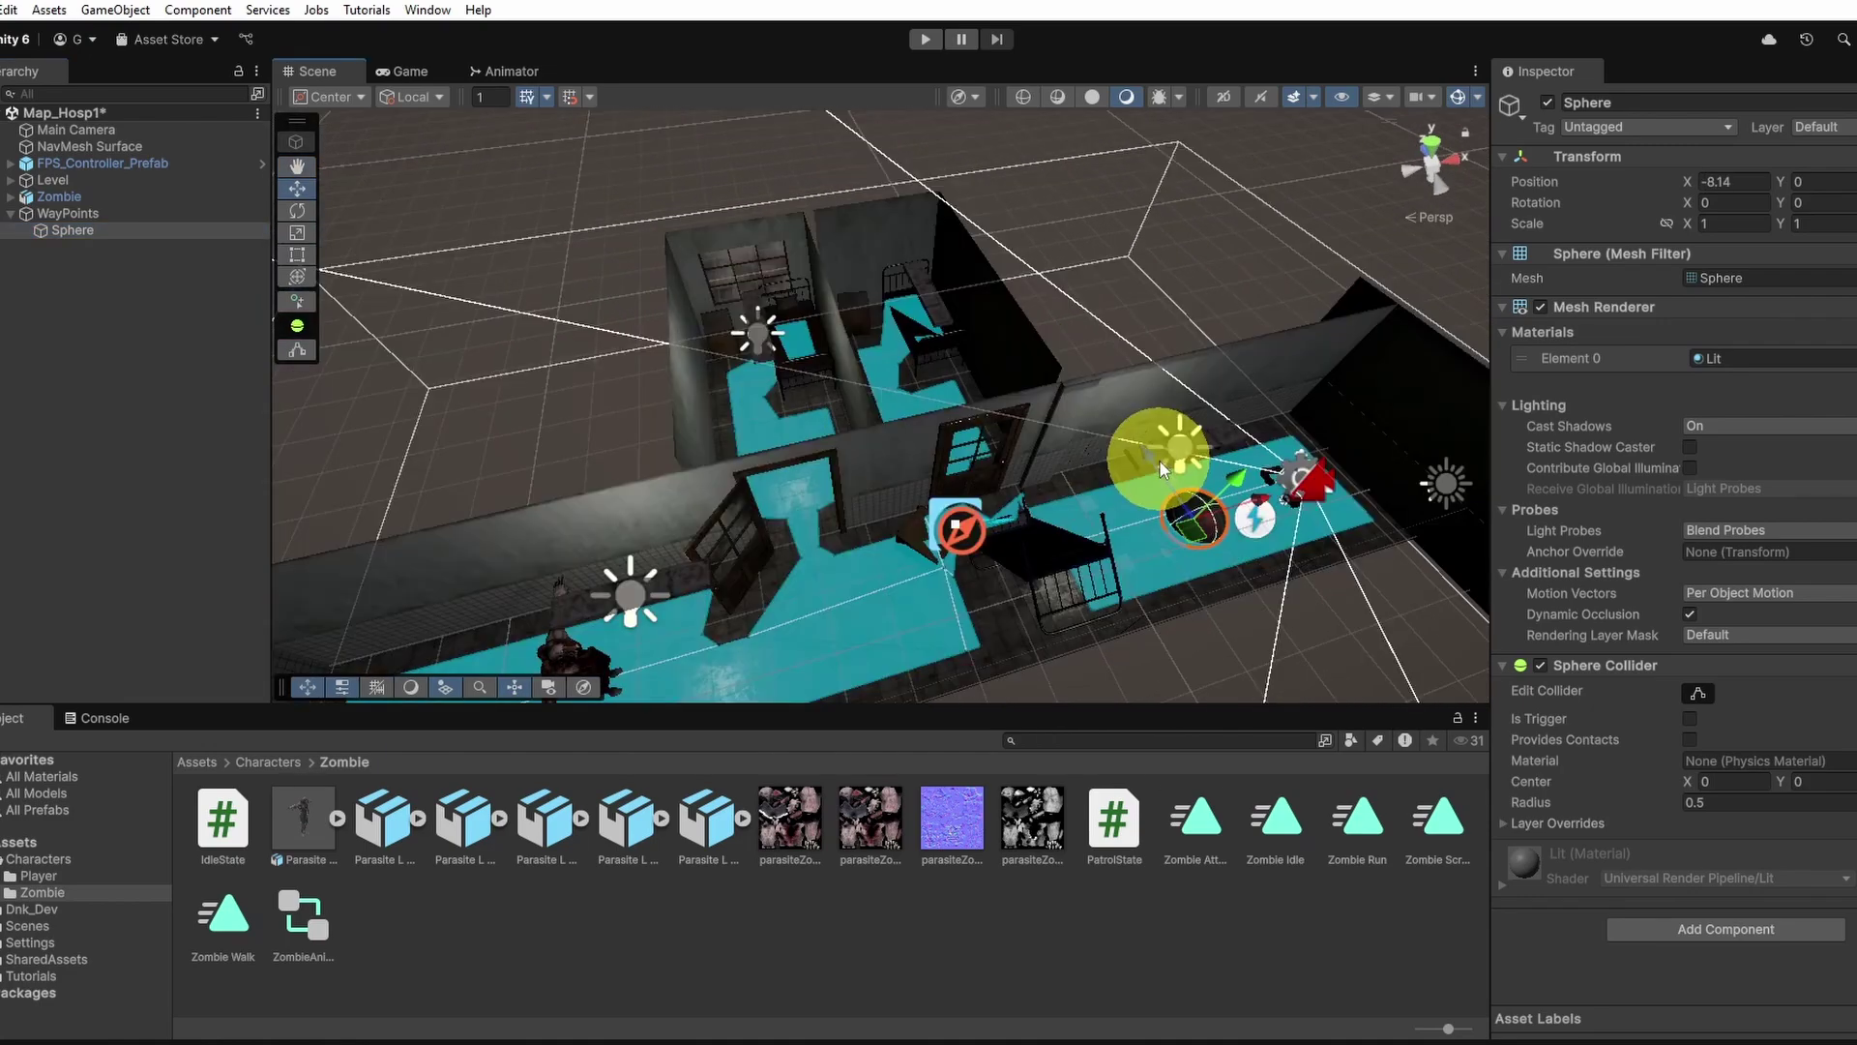
drag(1194, 497, 1285, 477)
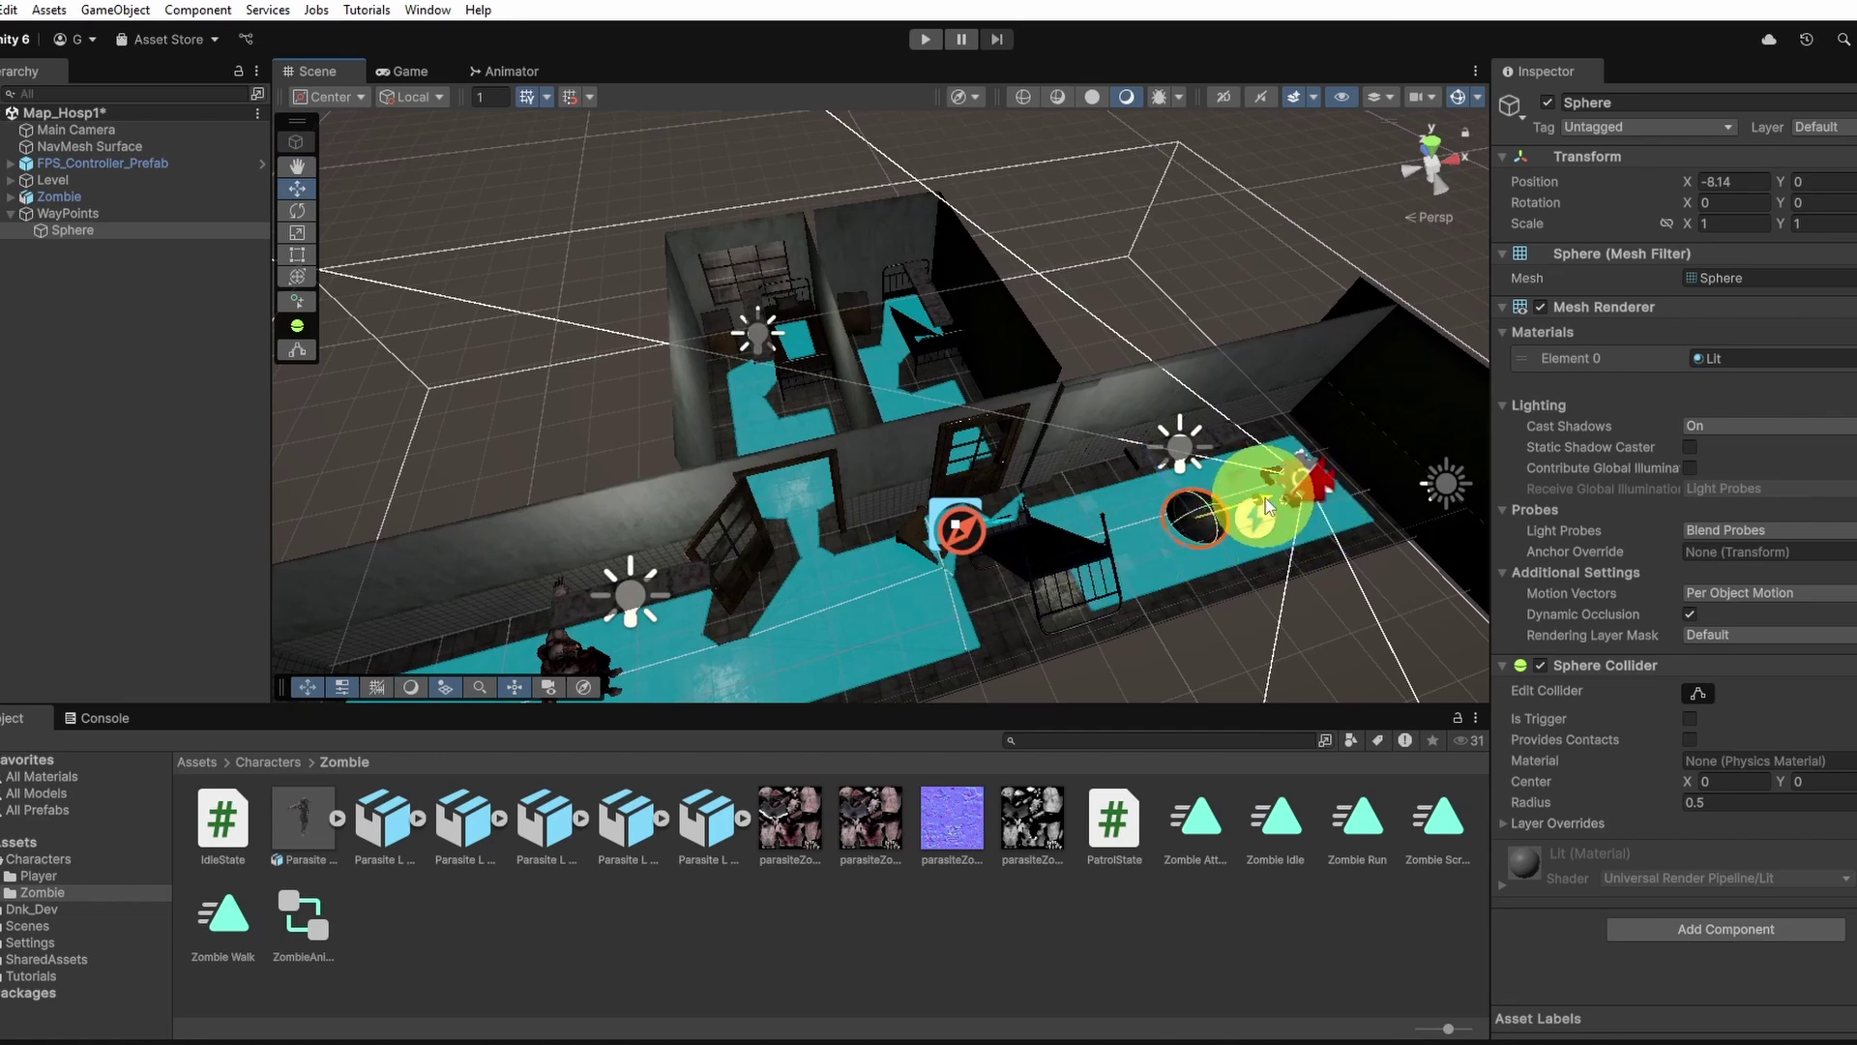
- Duplicate the waypoint sphere and move the copy into the side room behind the corridor's open door, at X about -15.28
right_click(87, 232)
click(179, 291)
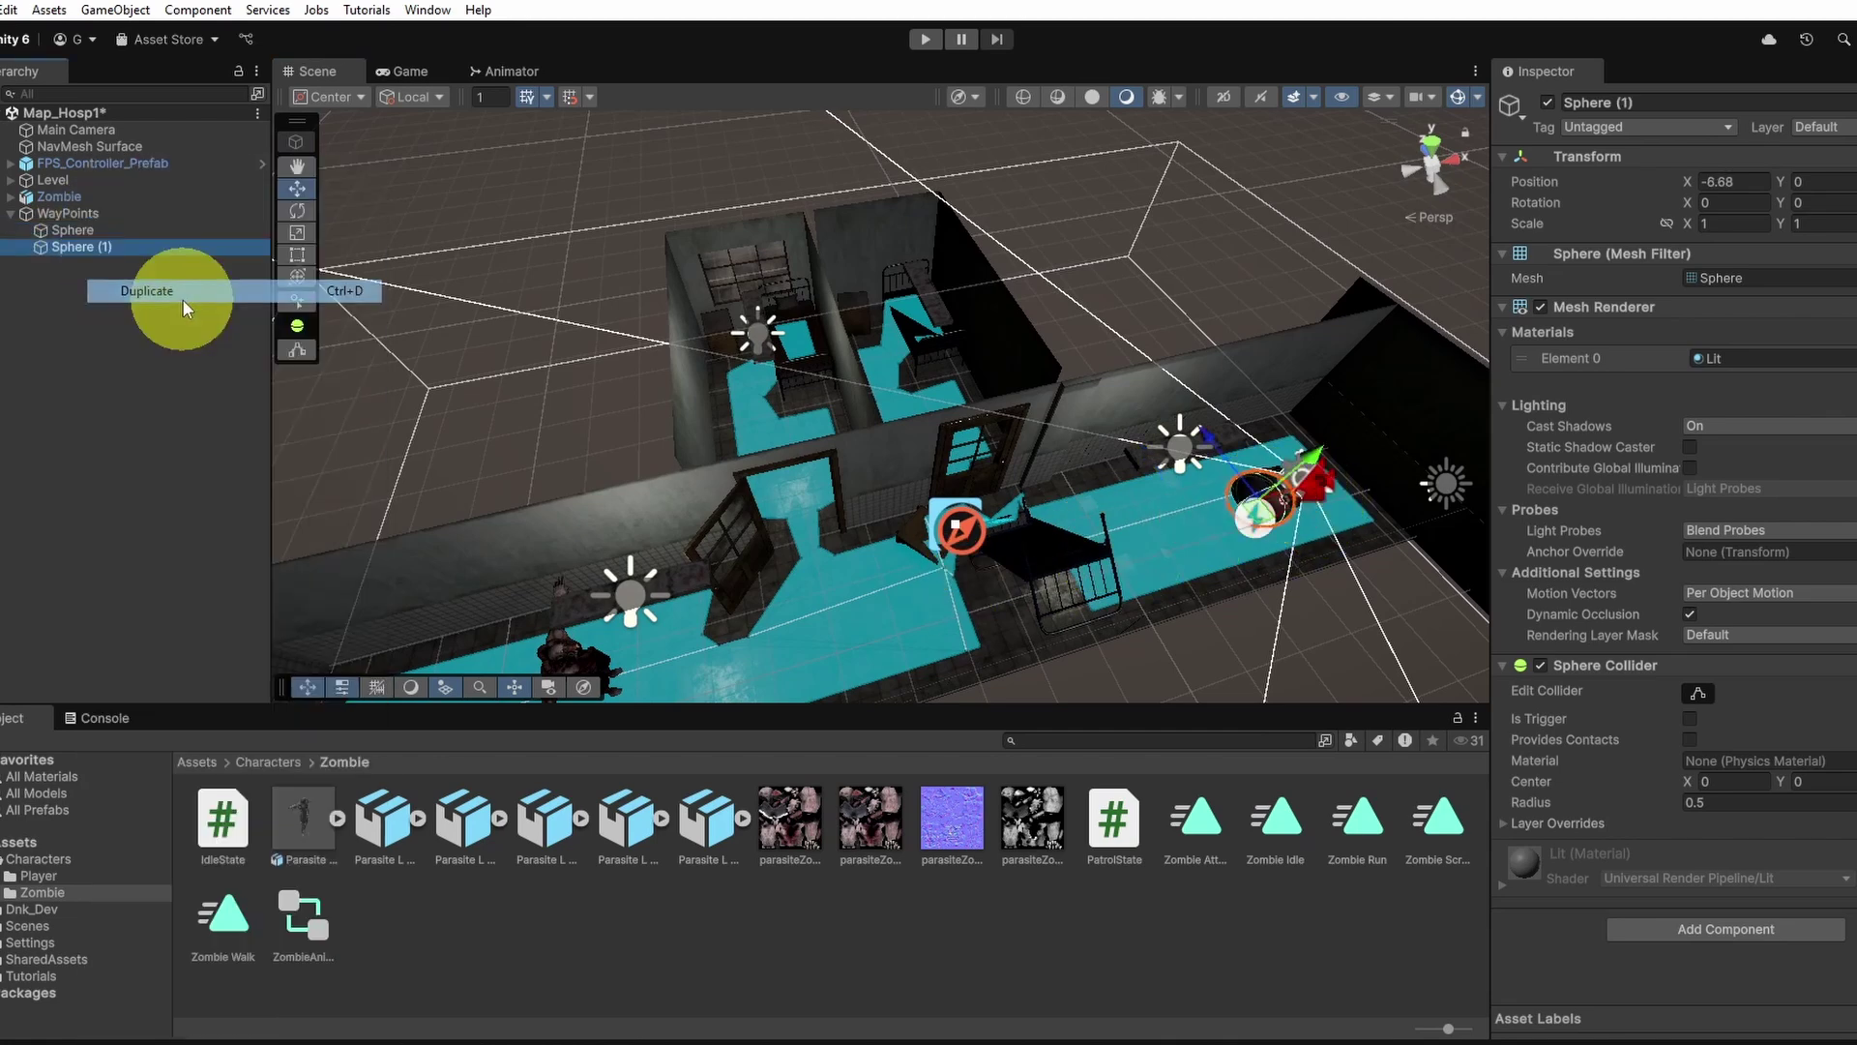
alt+drag(1170, 534, 790, 368)
scroll(902, 548, up, 1)
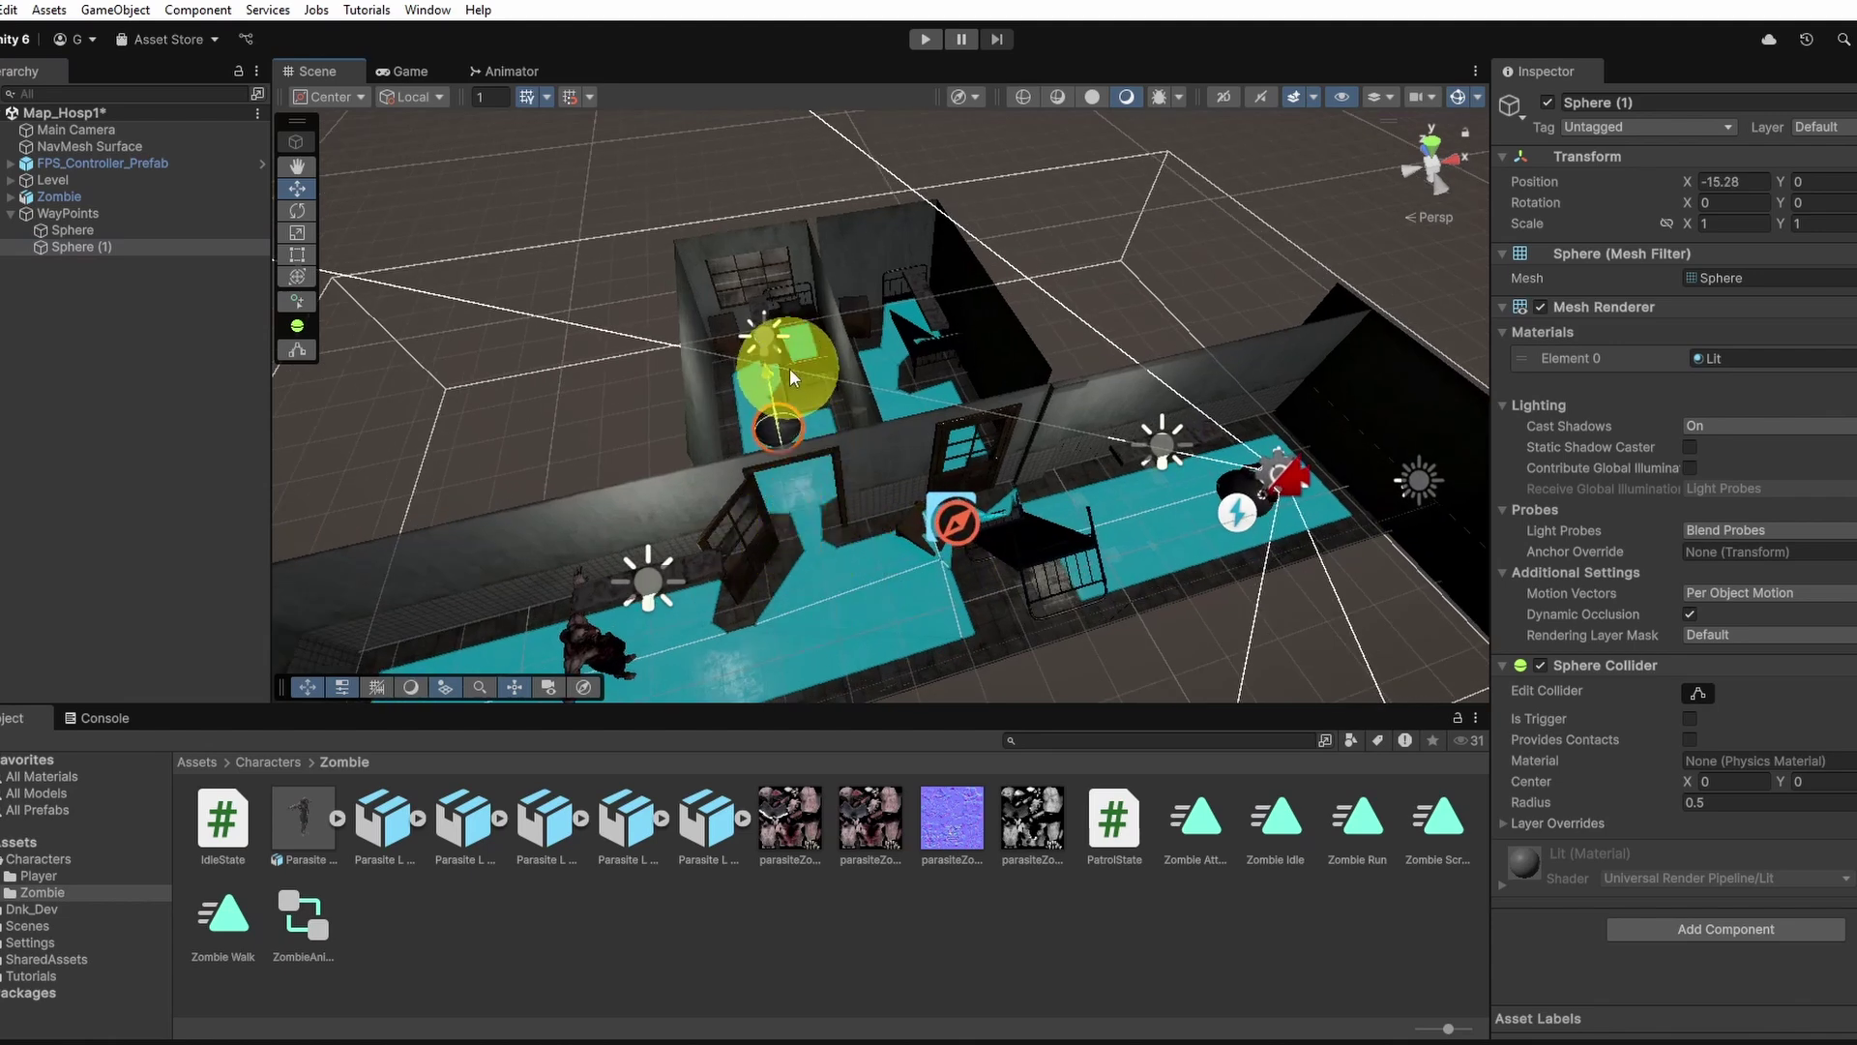
- Duplicate Sphere (1) and move the copy out onto the corridor's walkable floor in front of the open door, at X about -14.51
click(140, 249)
key(ctrl+d)
alt+drag(925, 409, 1141, 486)
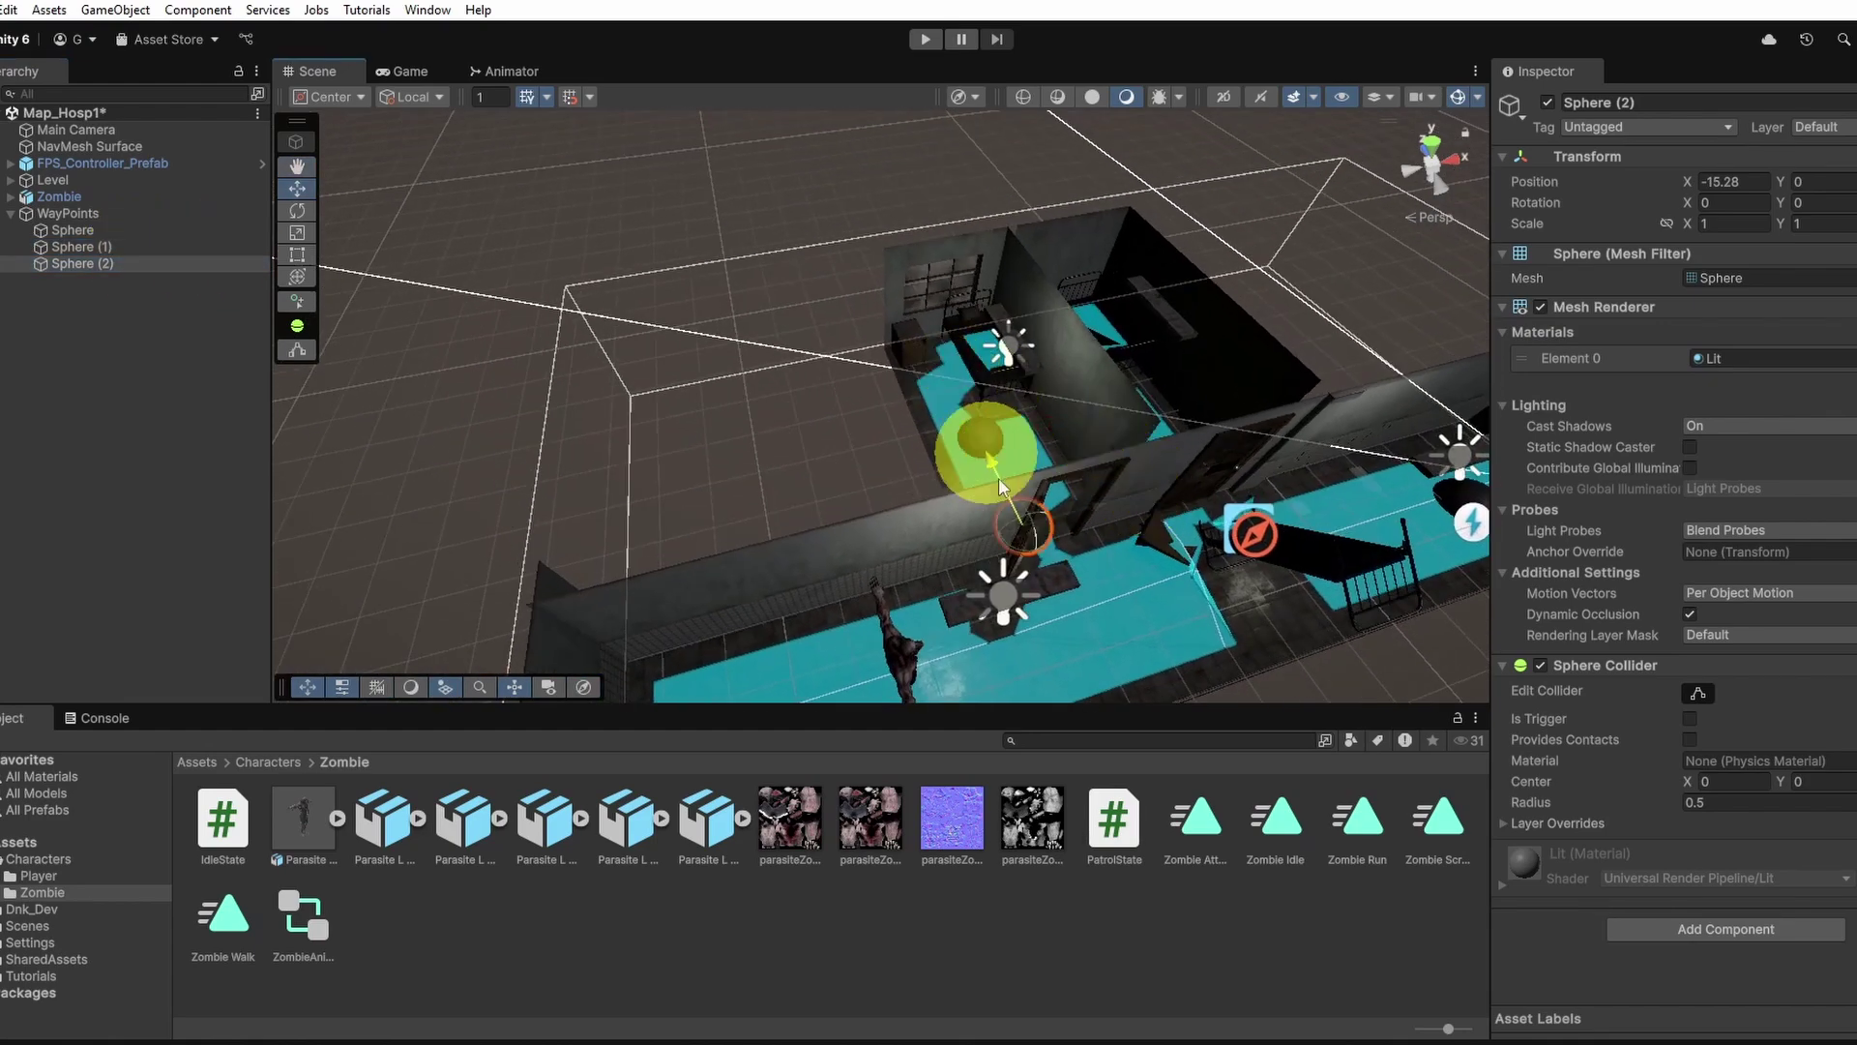
drag(998, 478, 1091, 585)
drag(1163, 635, 1203, 623)
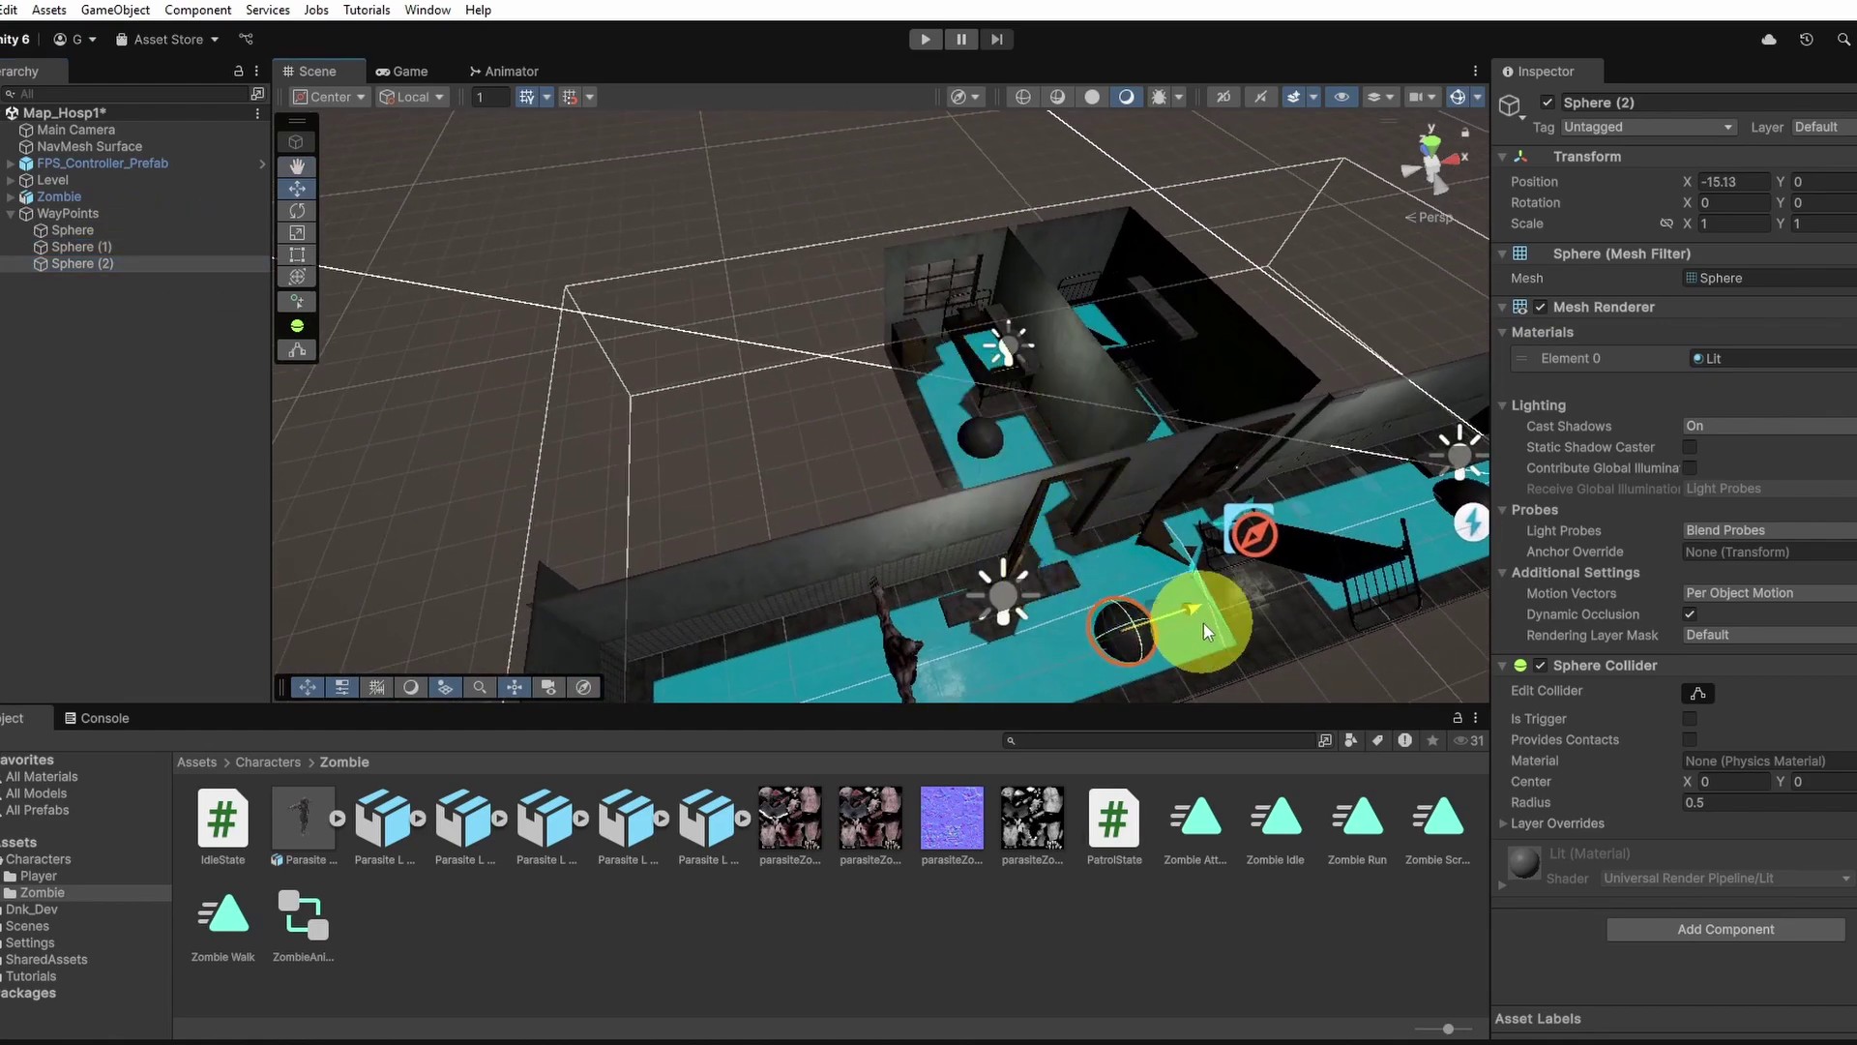
- Duplicate Sphere (2) and move the copy along X to about -20.68, at the far end of the corridor beyond the Zombie
middle_drag(1020, 570, 1025, 391)
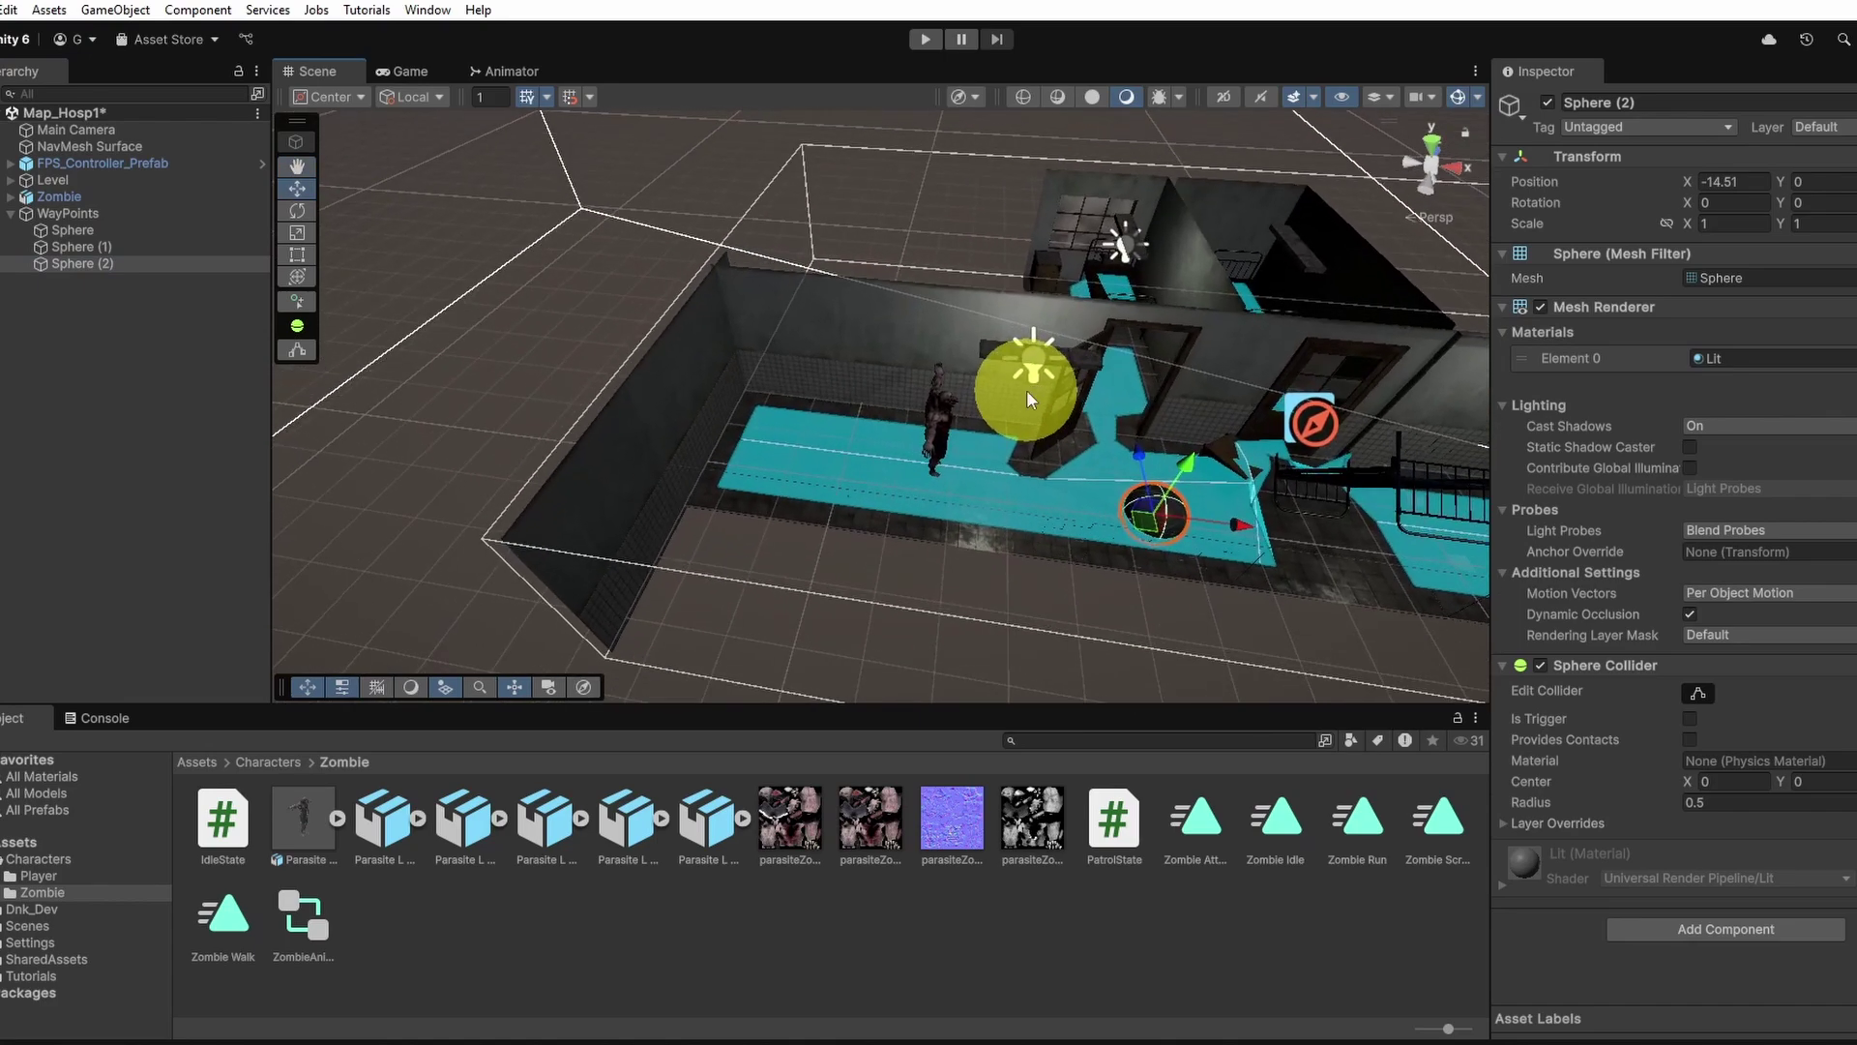
click(159, 259)
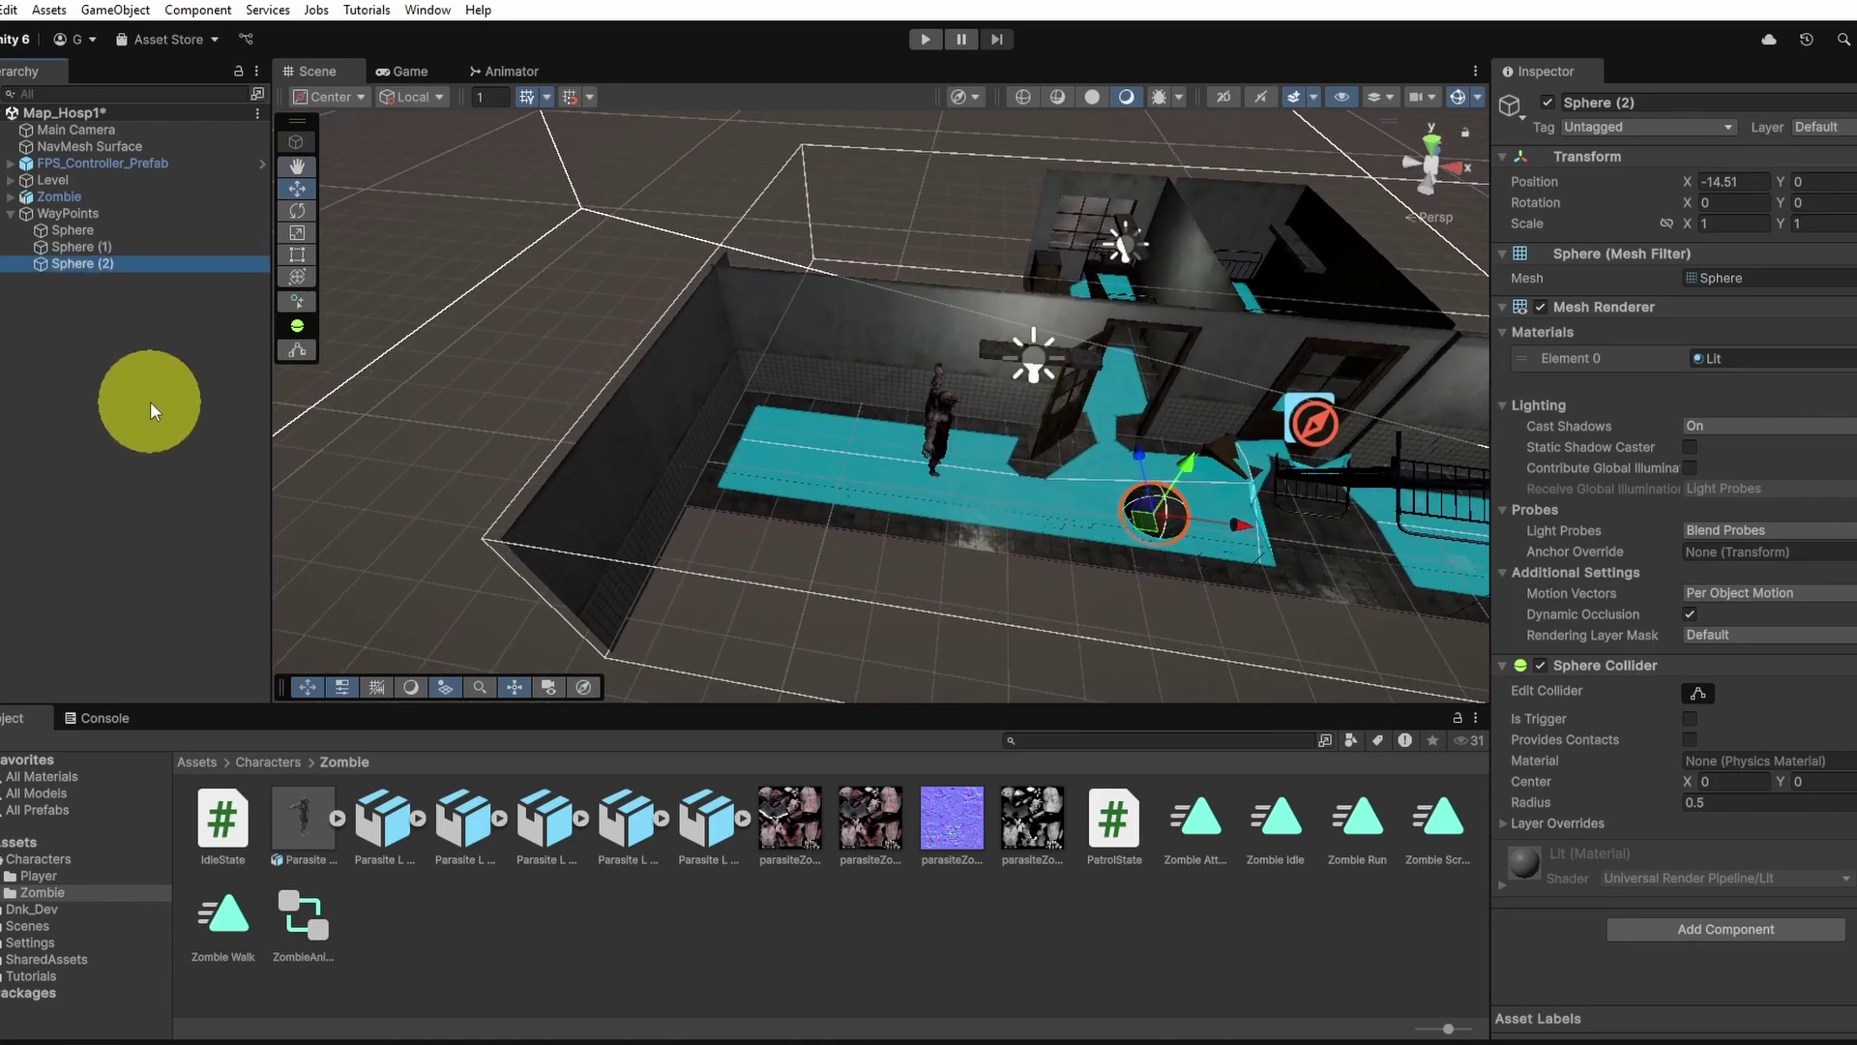
key(ctrl+d)
drag(1248, 527, 927, 495)
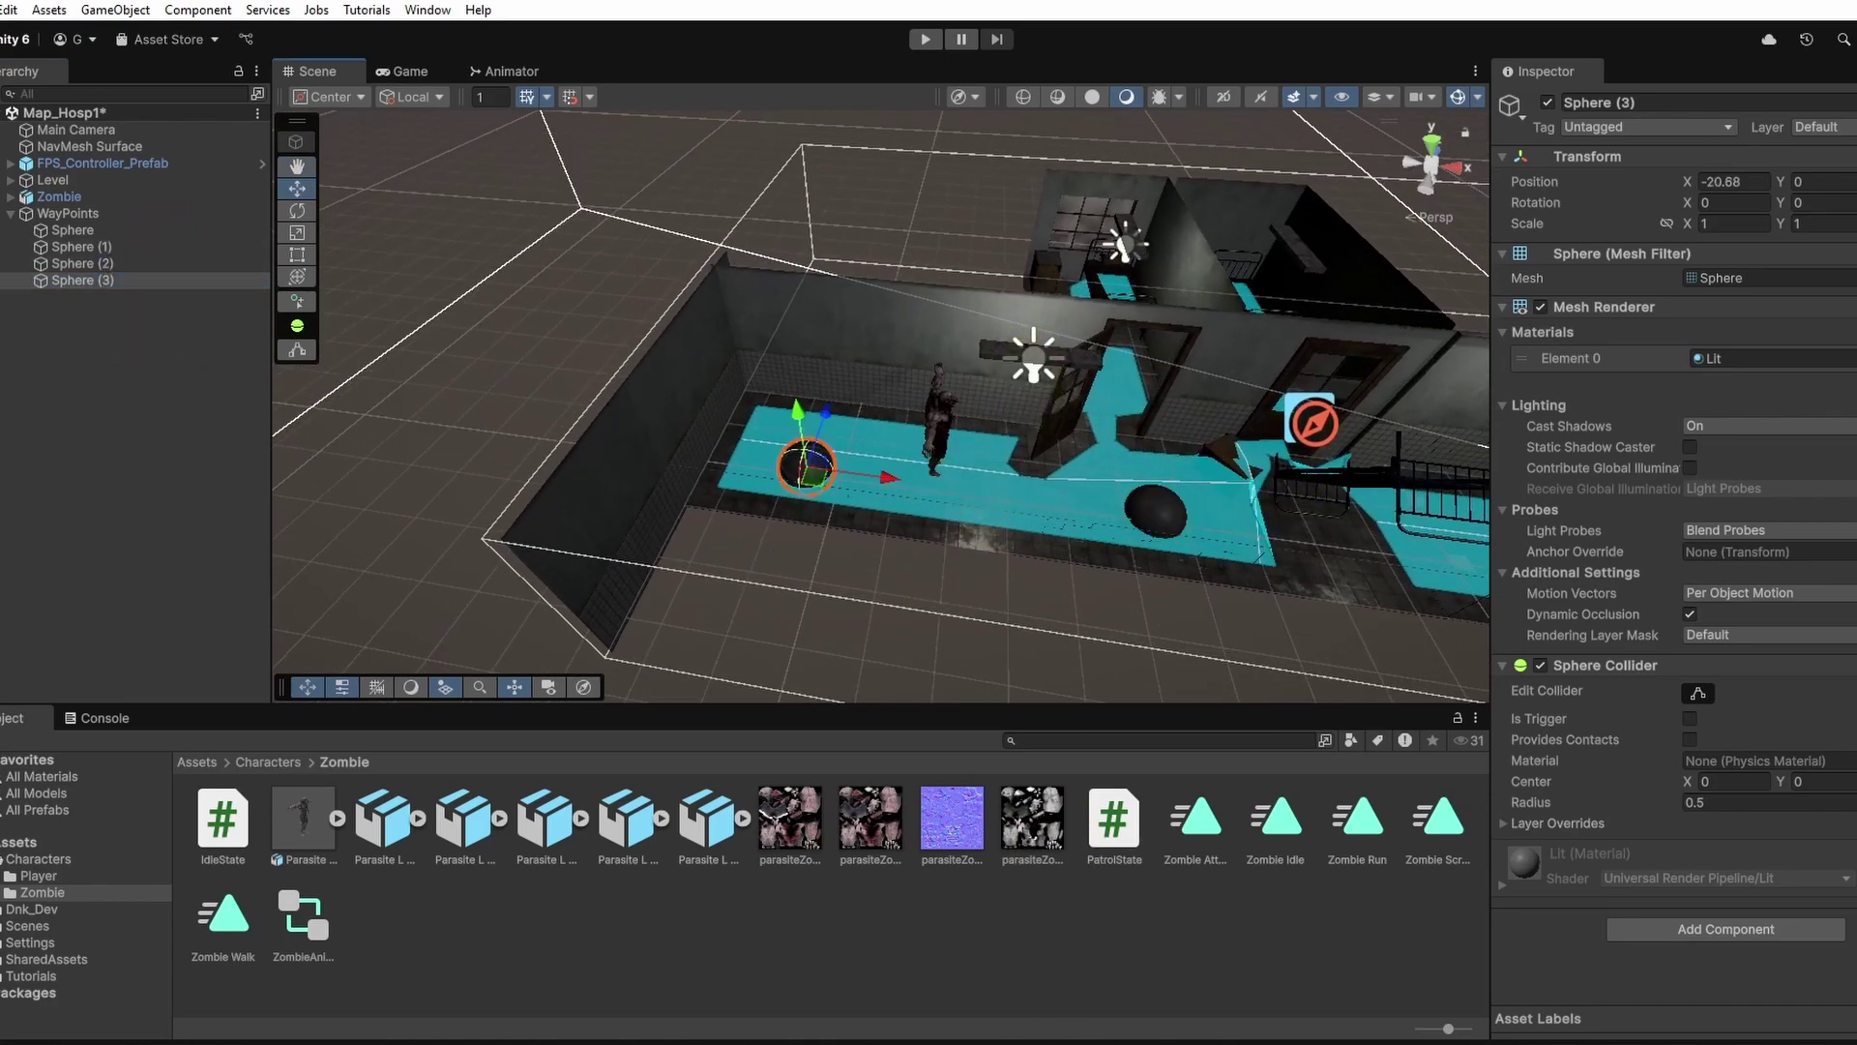
- Switch to the PatrolState script in Visual Studio and declare a NavMeshAgent field named agent below timer, with the UnityEngine.AI namespace imported
click(1062, 1043)
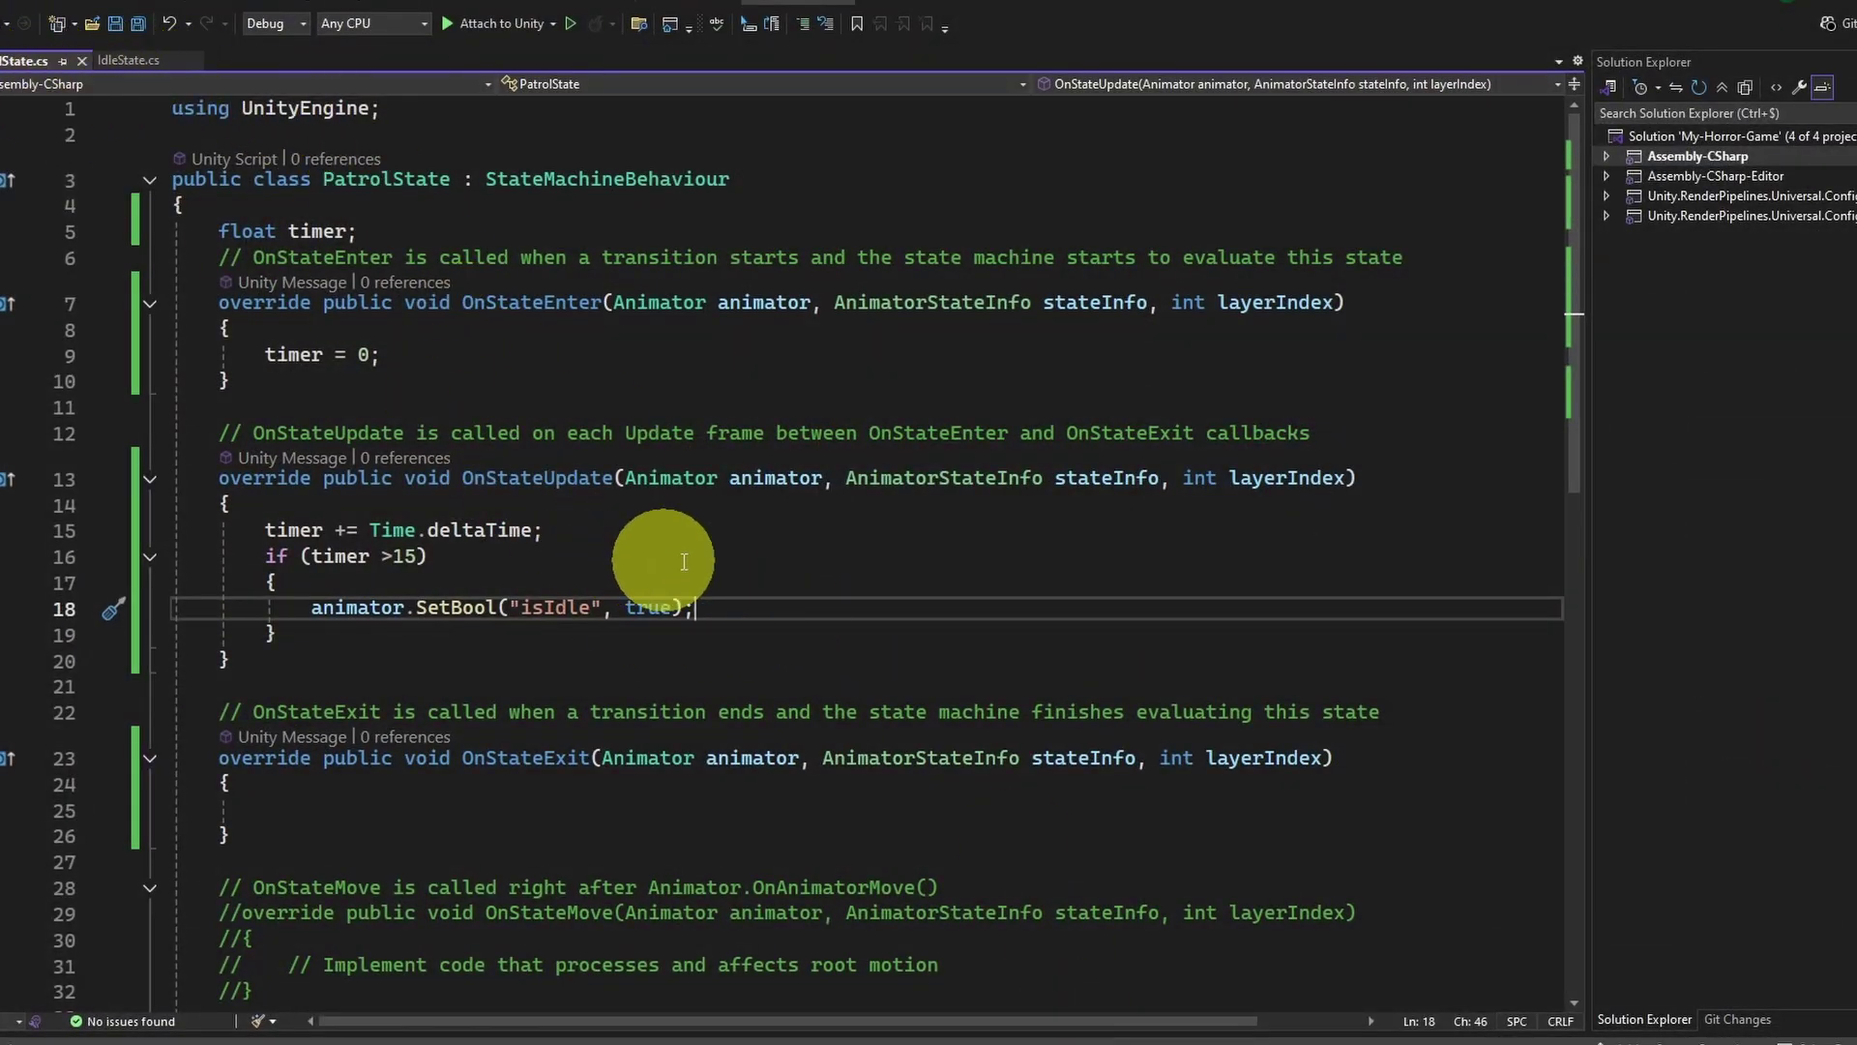
click(409, 228)
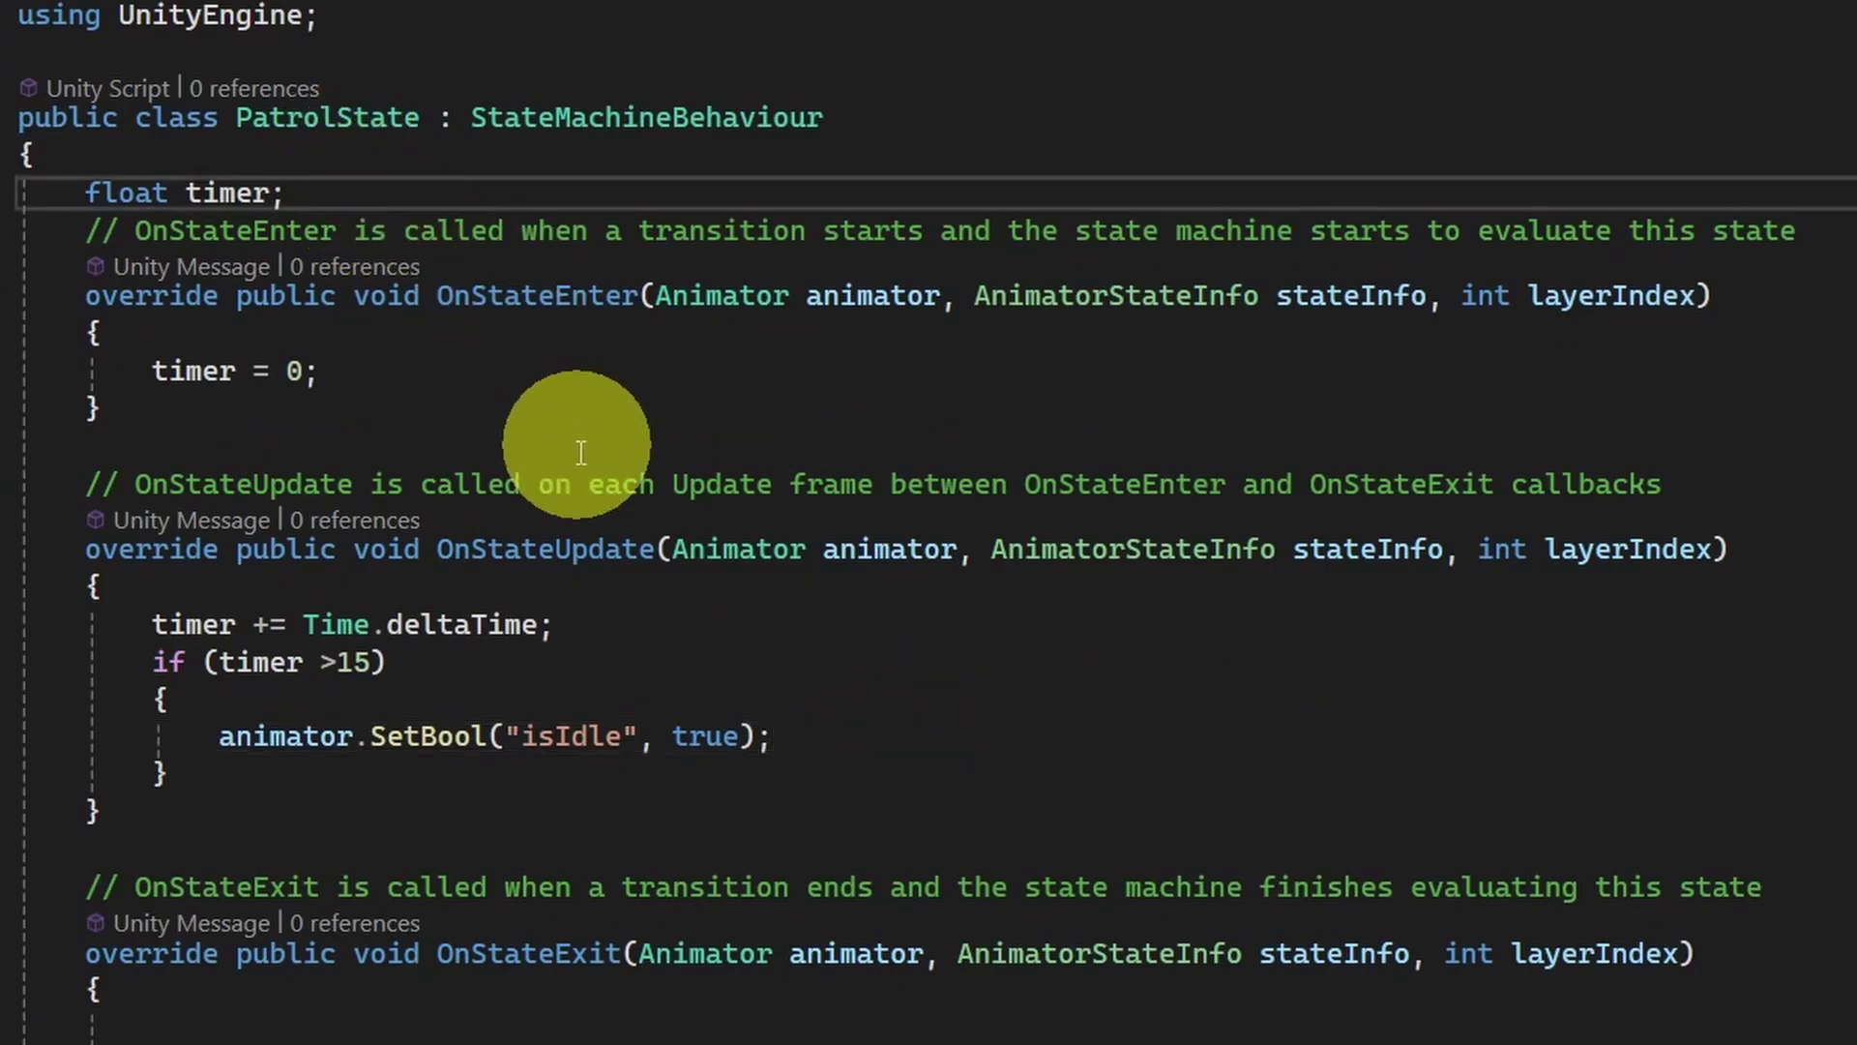
key(Return)
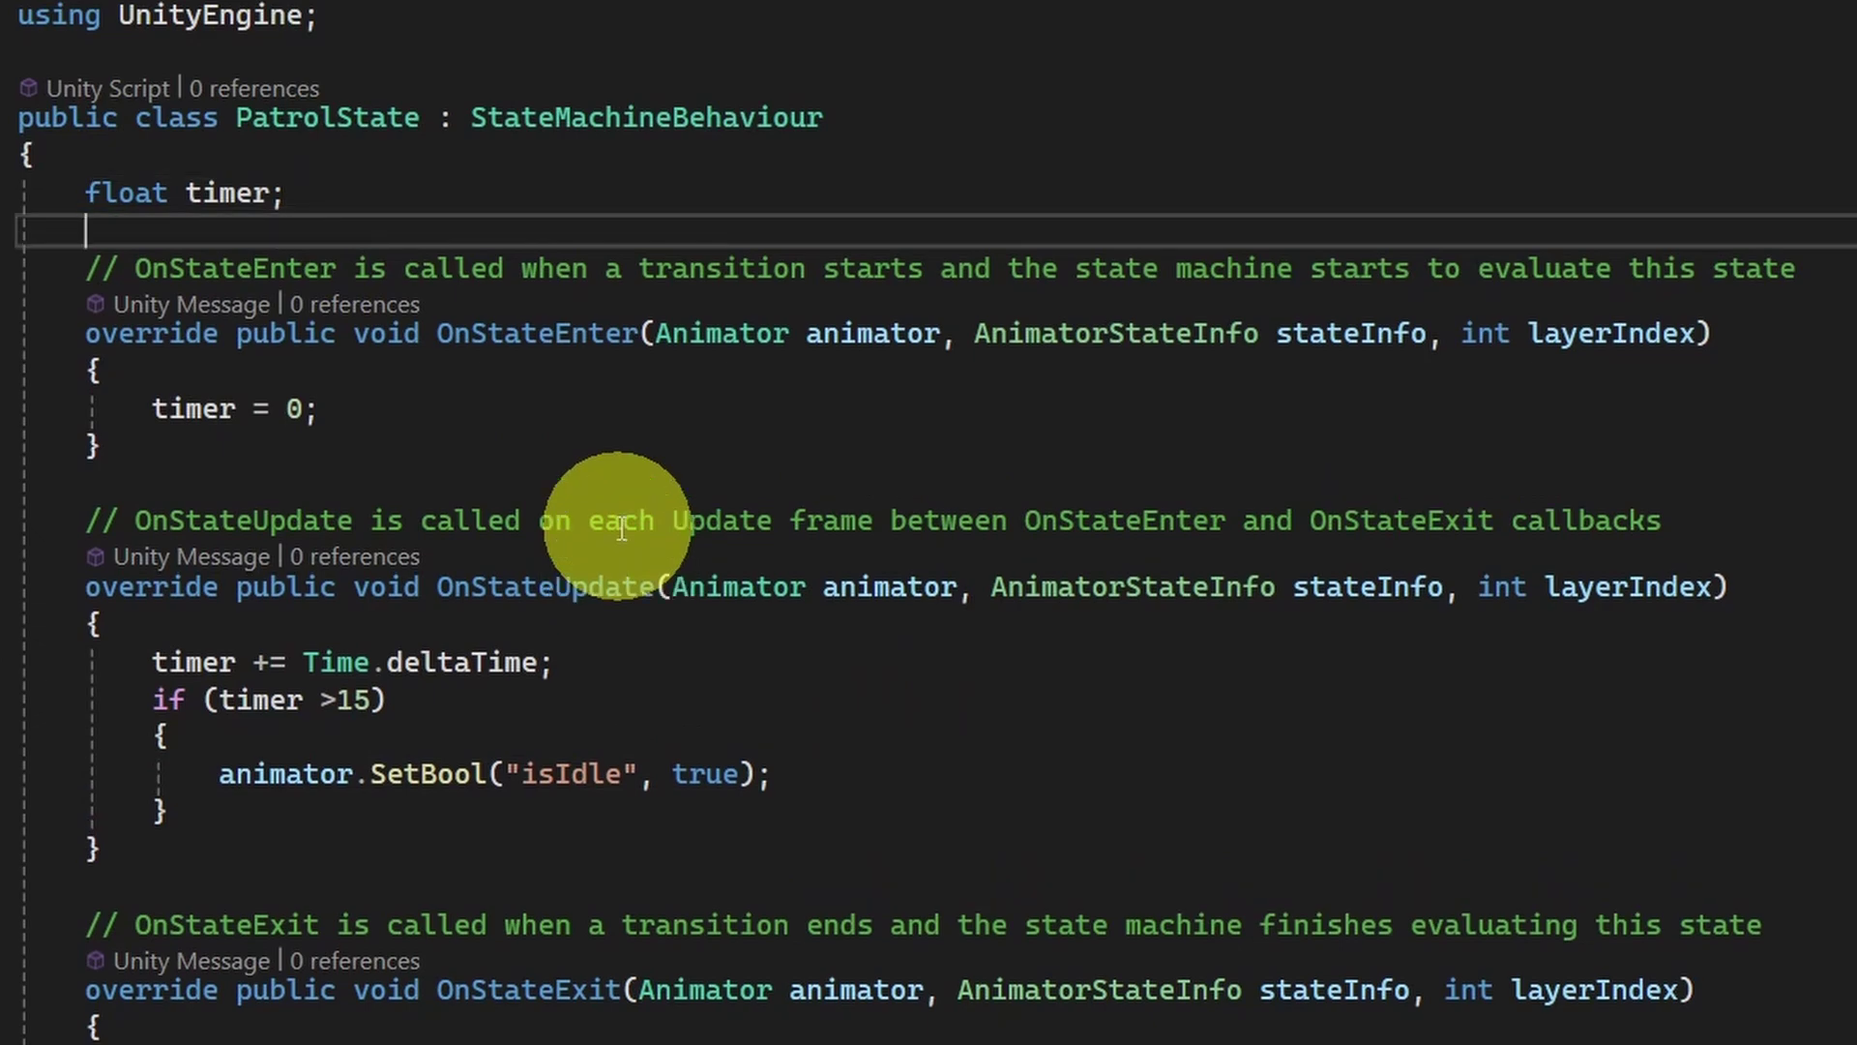
text(NavMeshAgent)
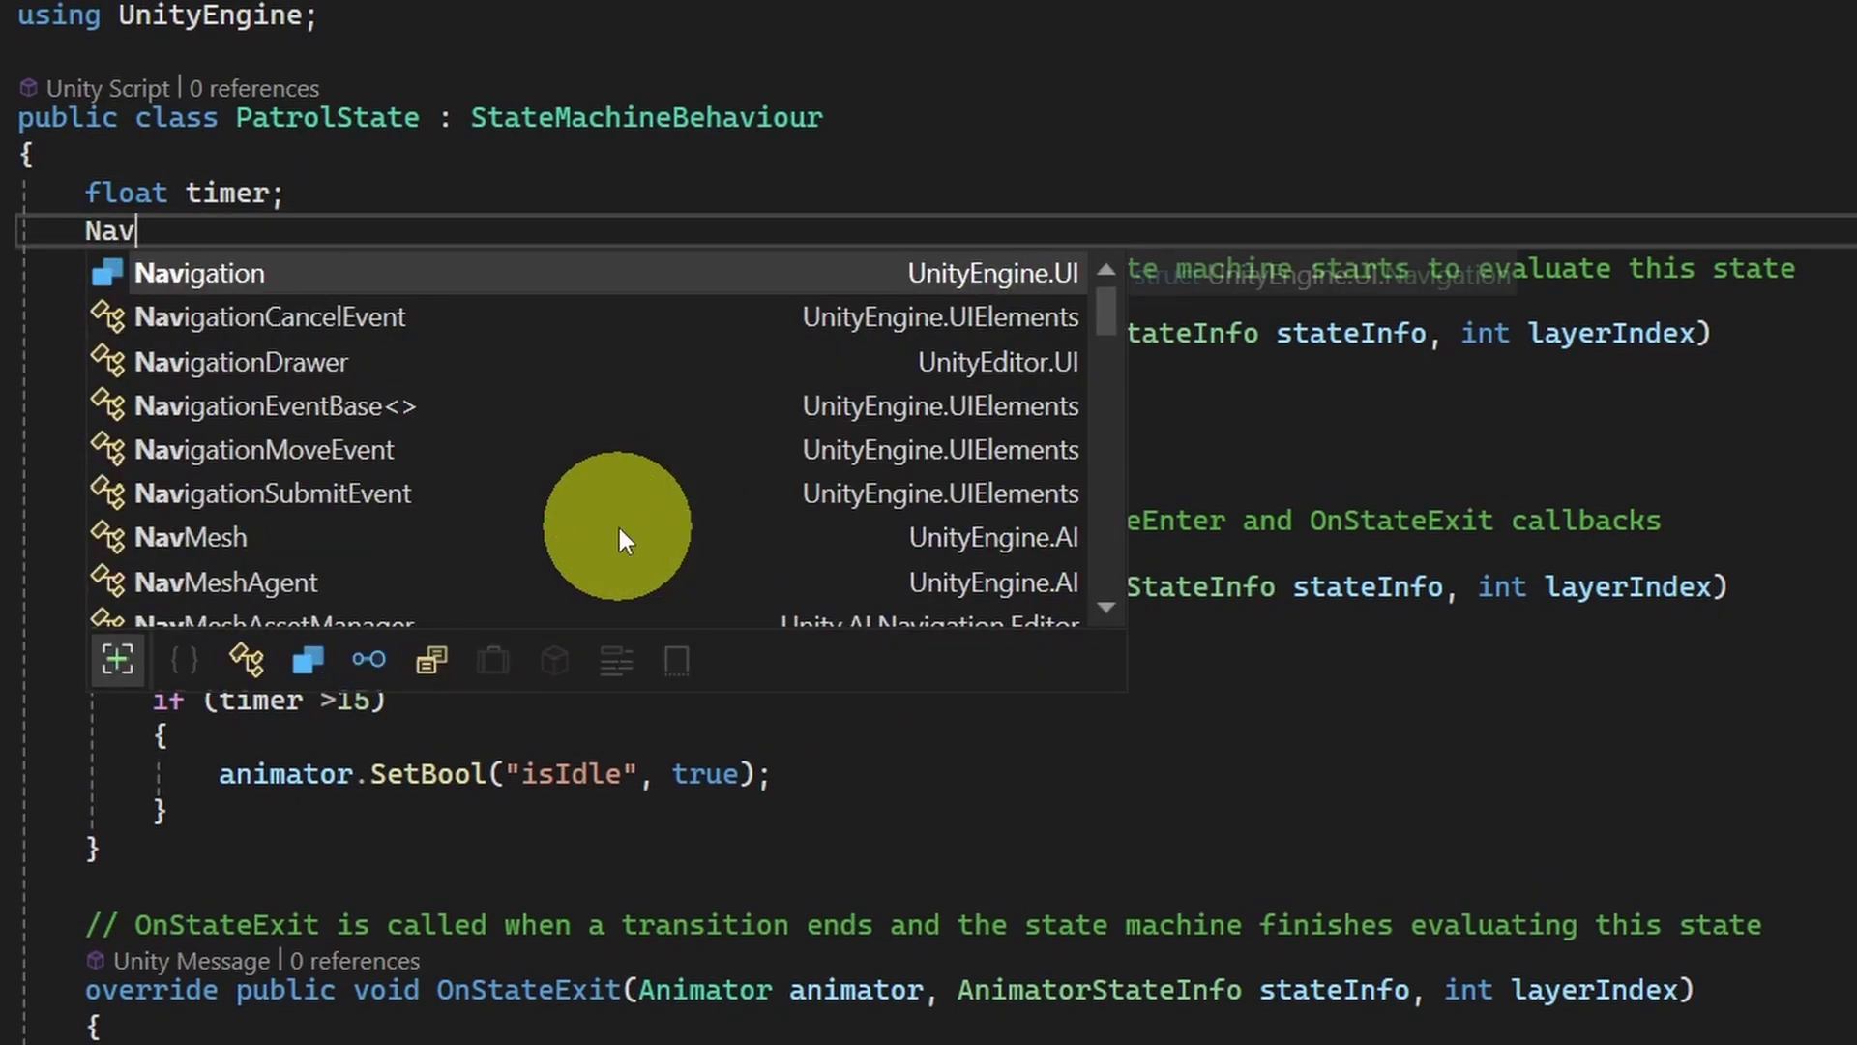
key(Tab)
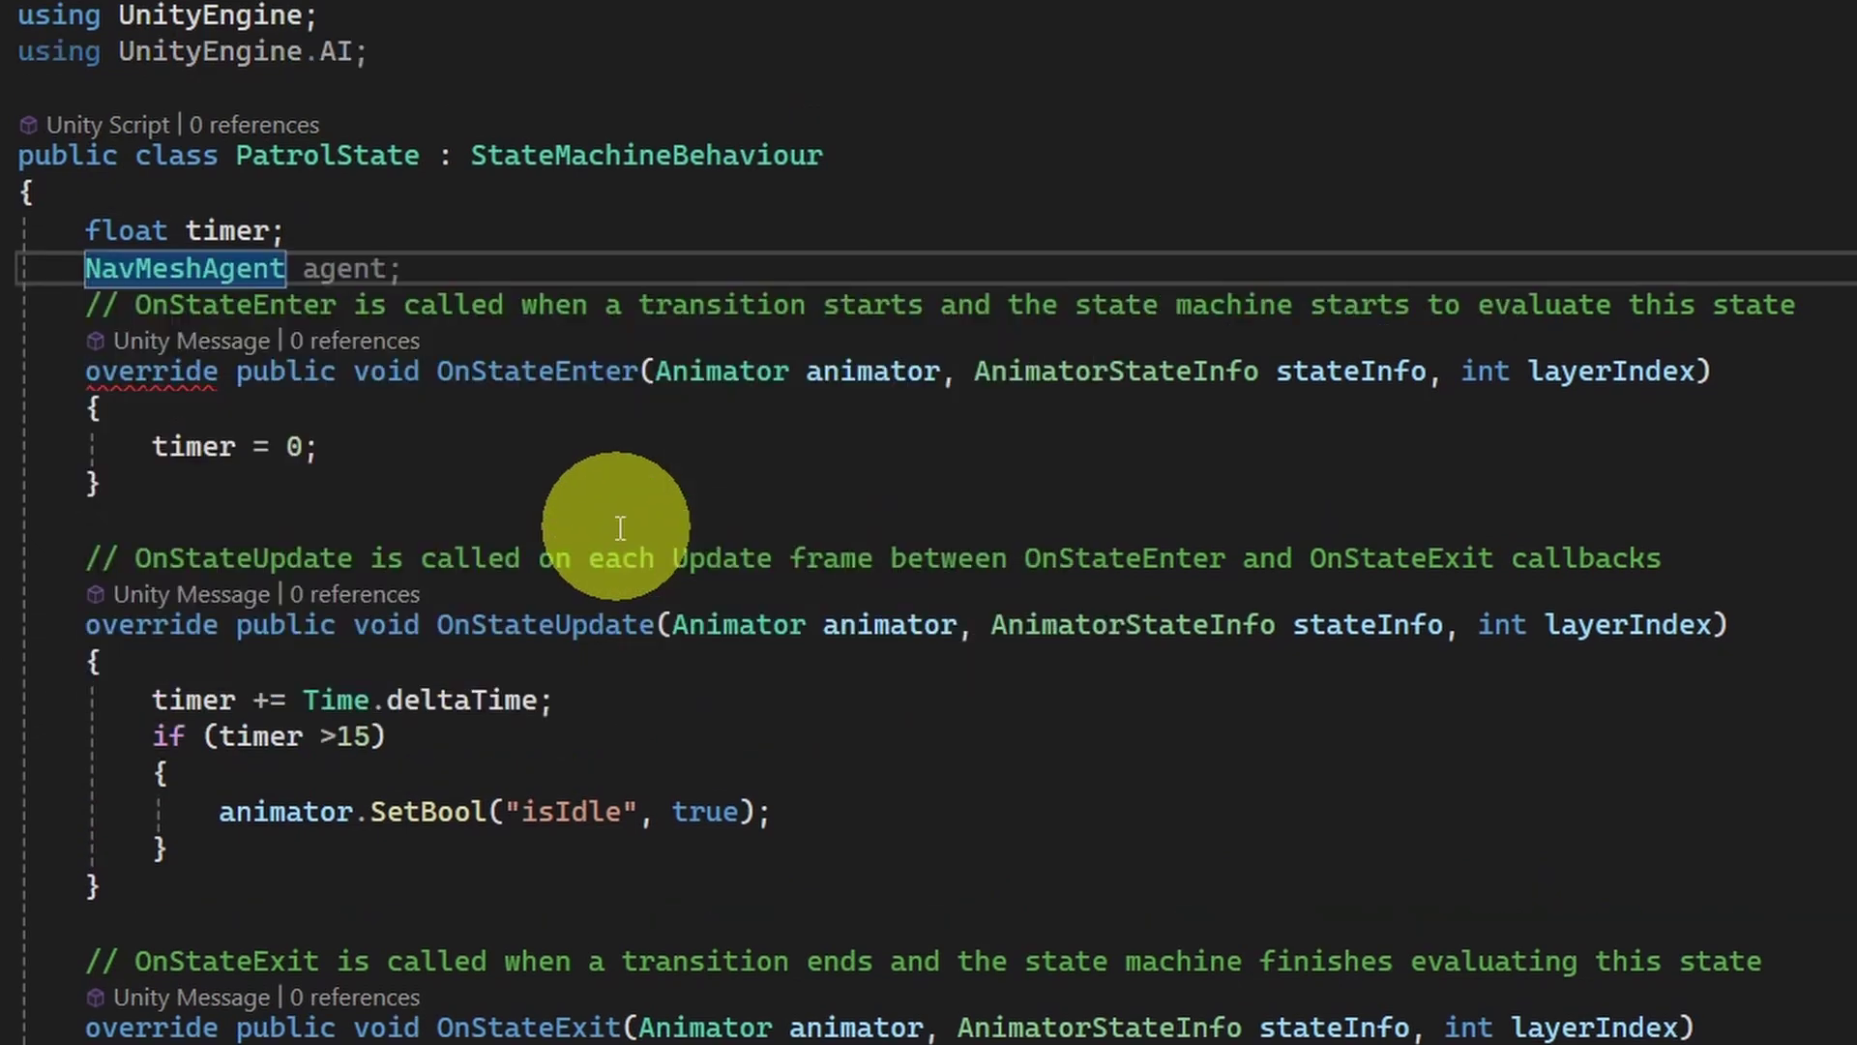
click(437, 58)
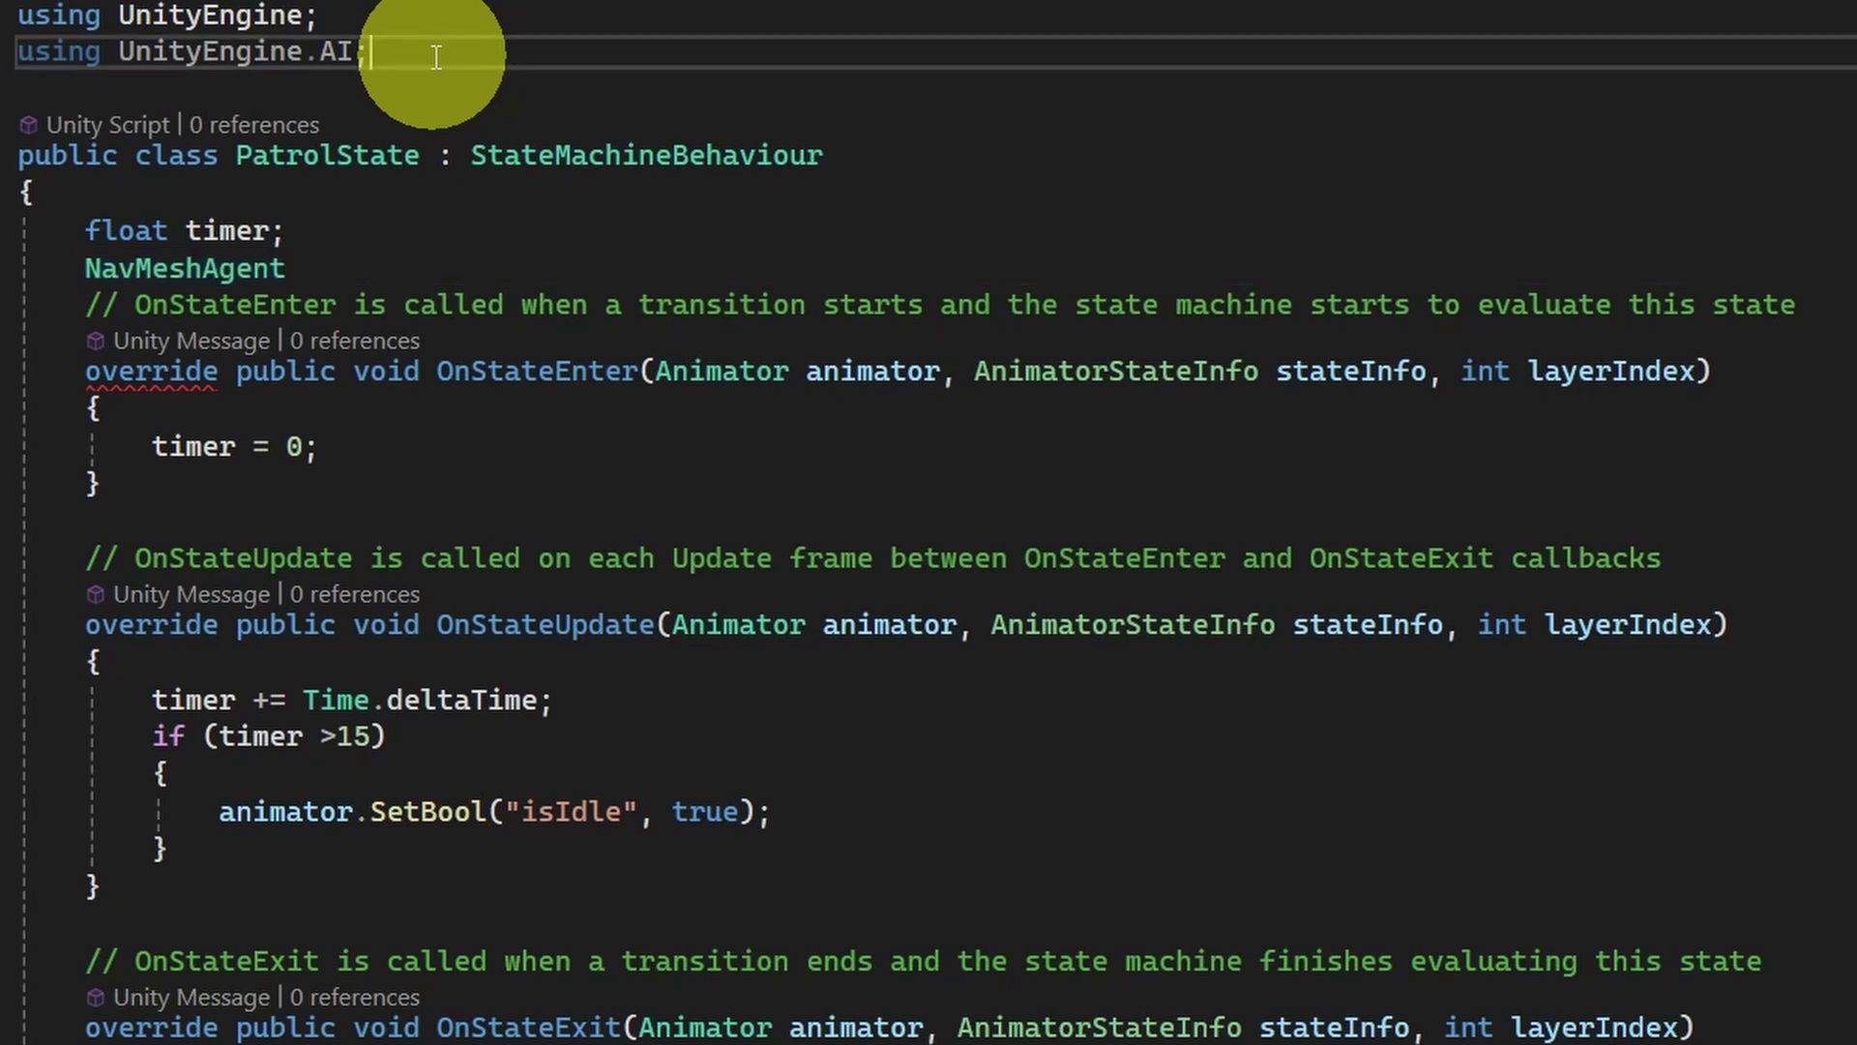
click(431, 279)
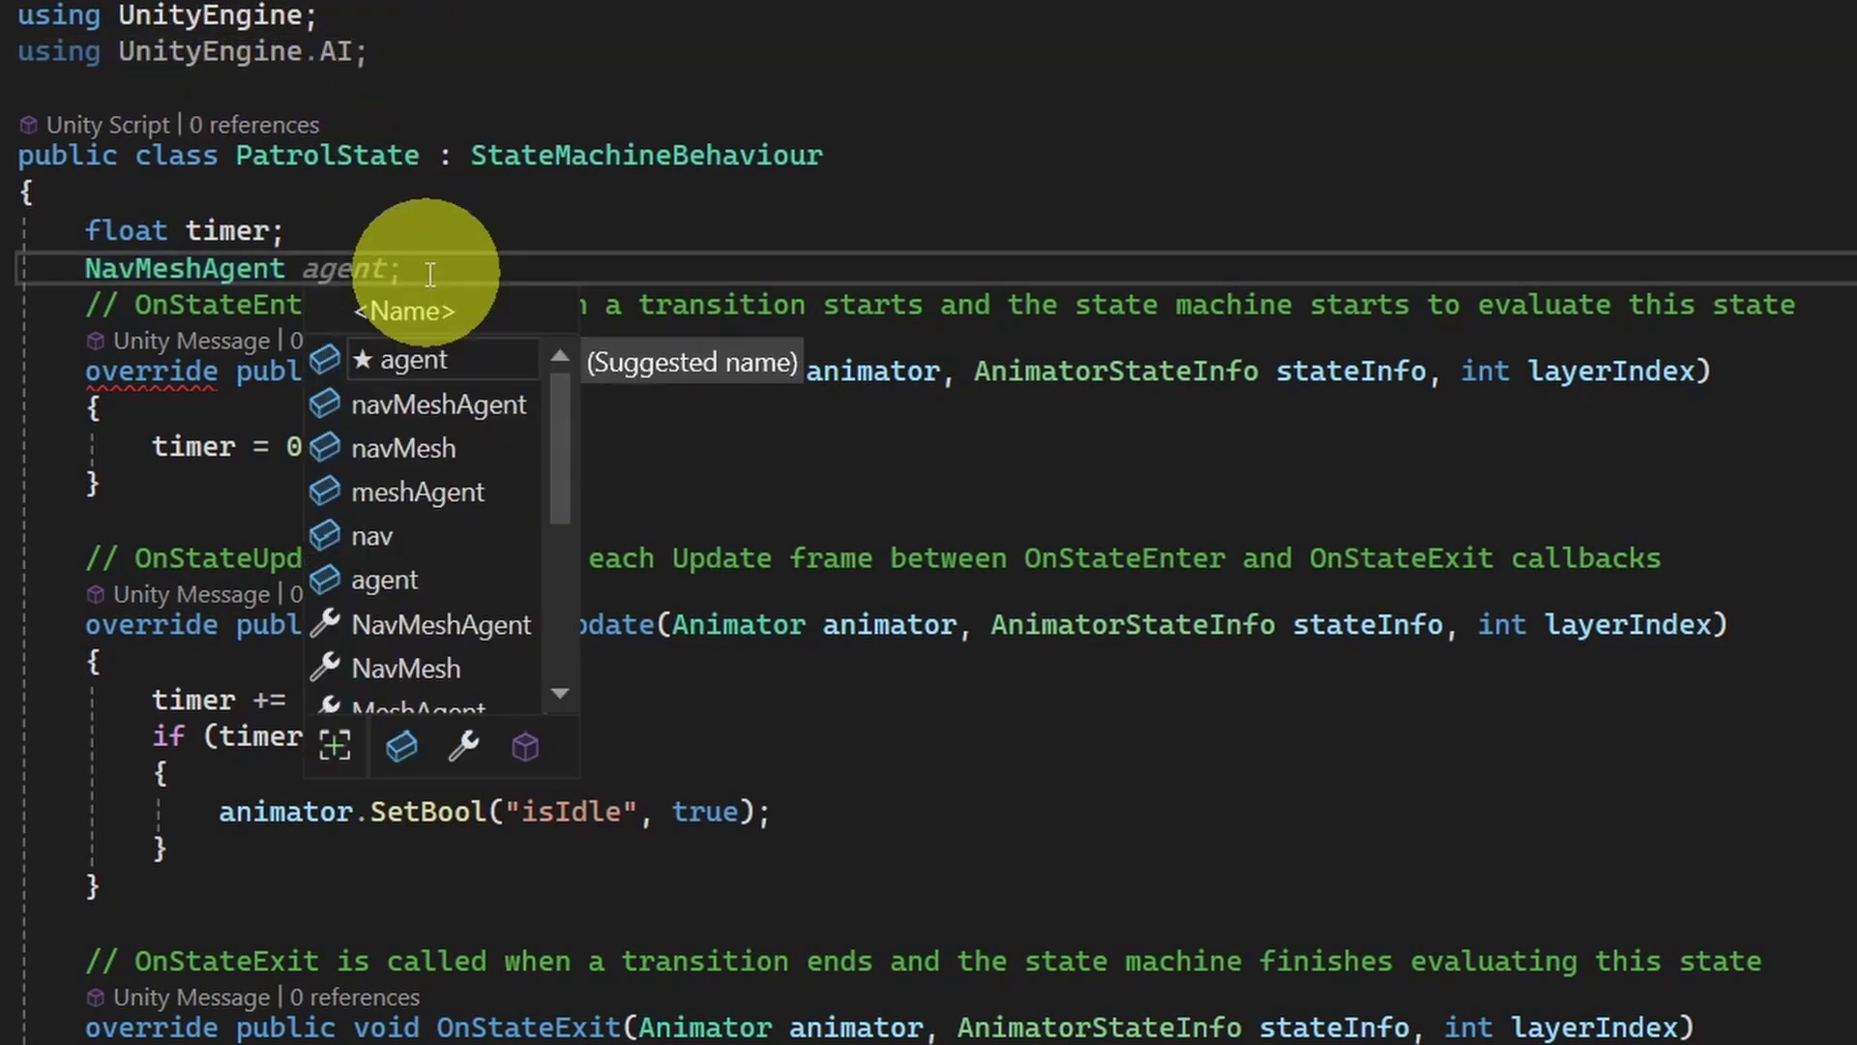
key(Tab)
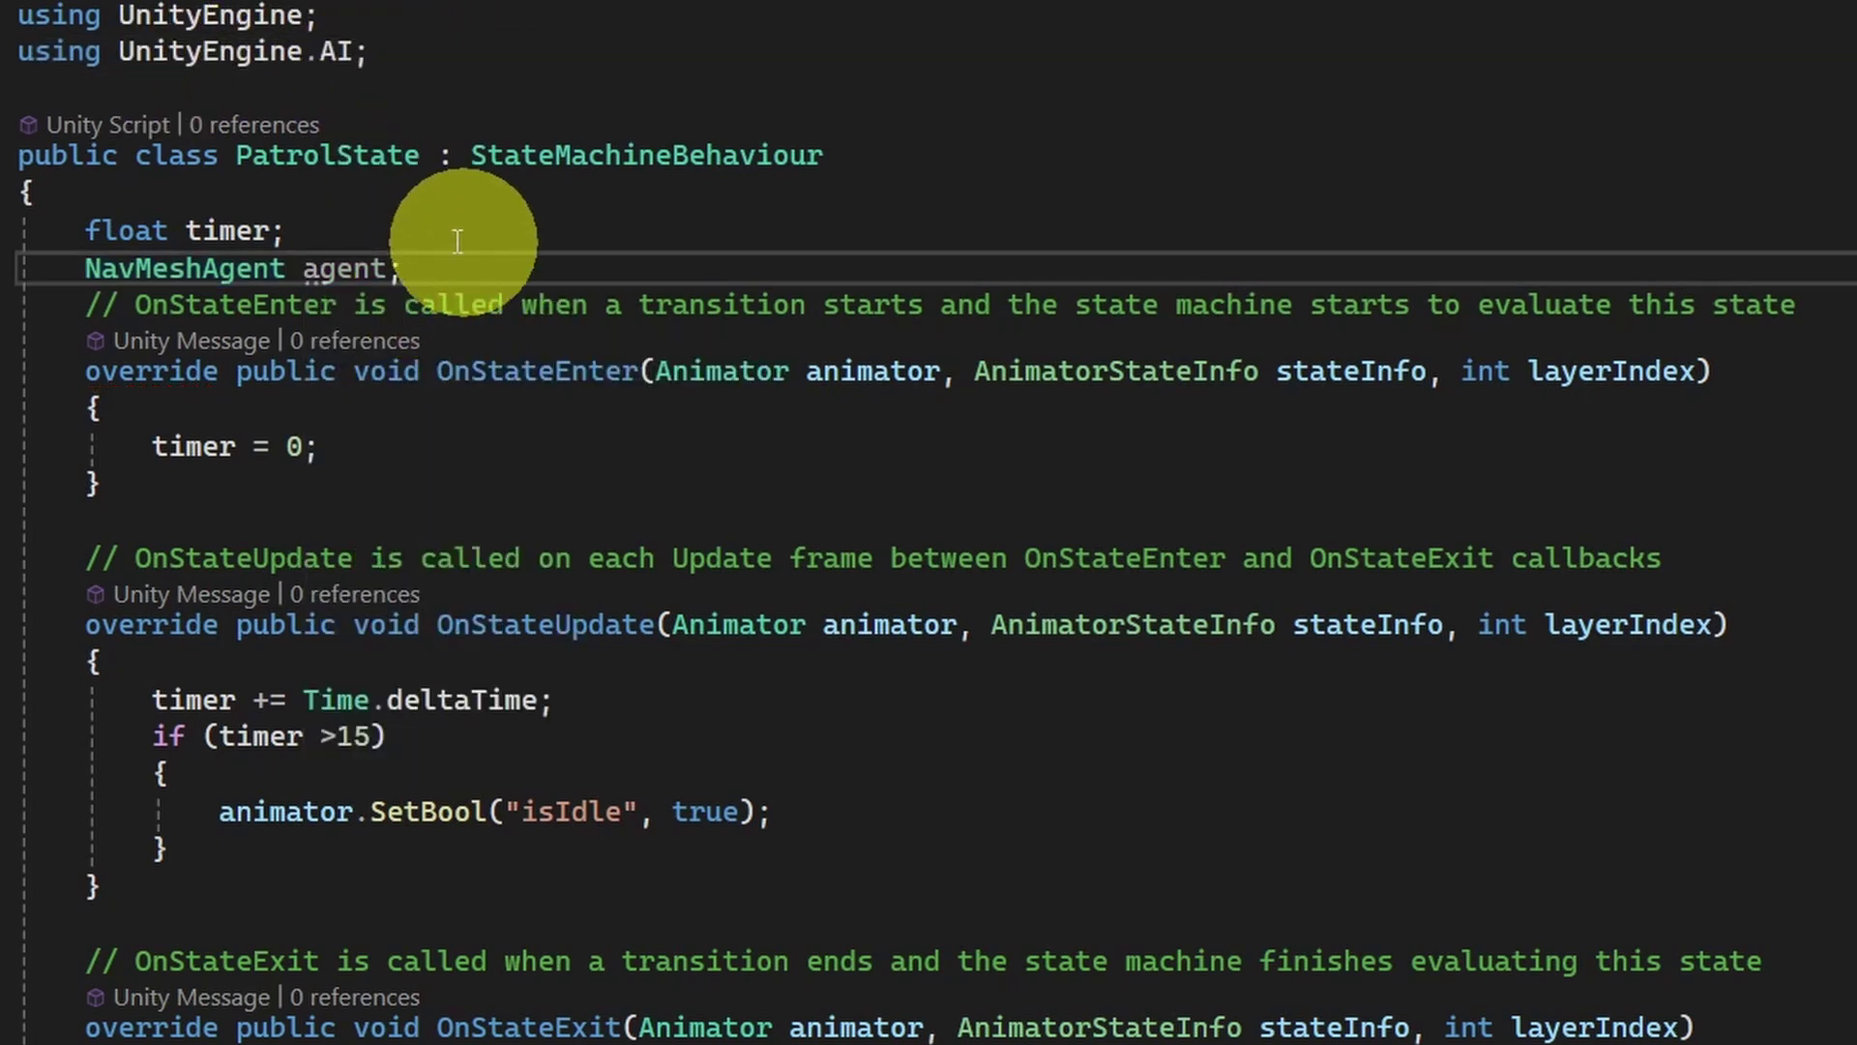
- In OnStateEnter, assign agent = animator.GetComponent<NavMeshAgent>(); after the timer reset
click(466, 448)
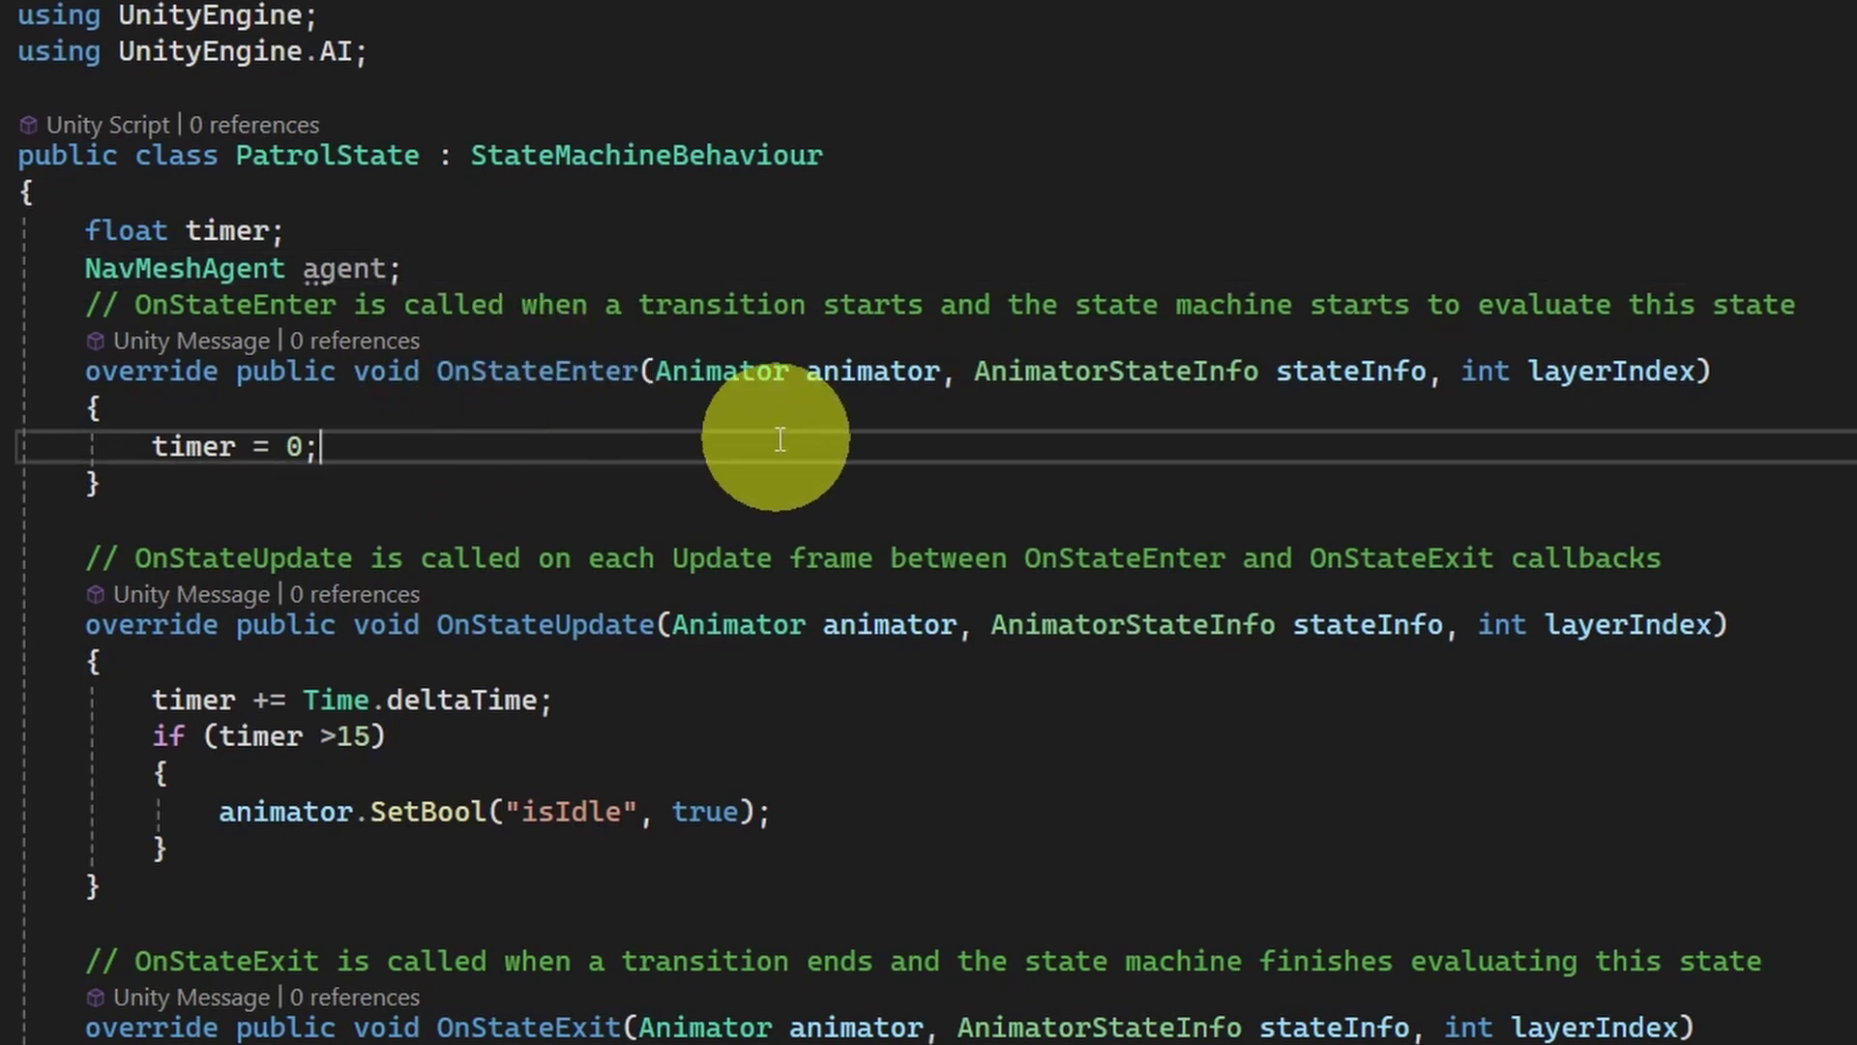
key(Return)
text(ag)
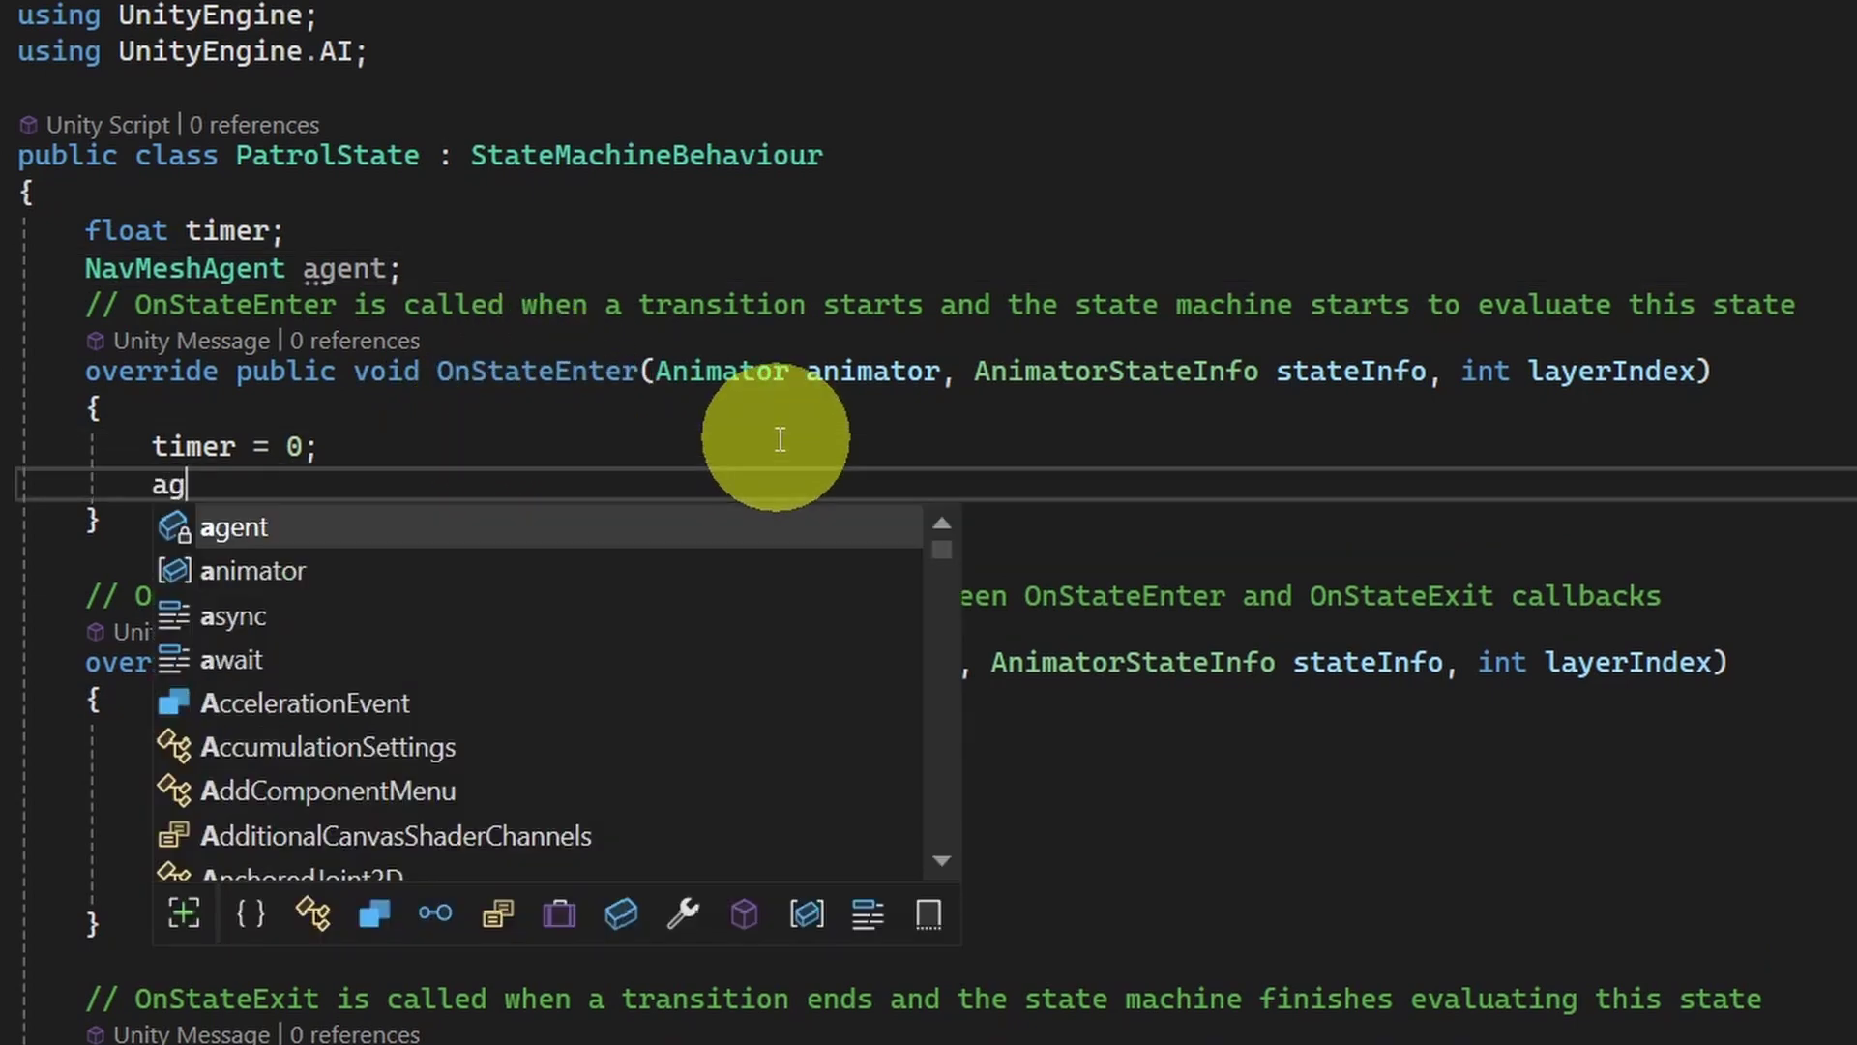
key(Tab)
text(=)
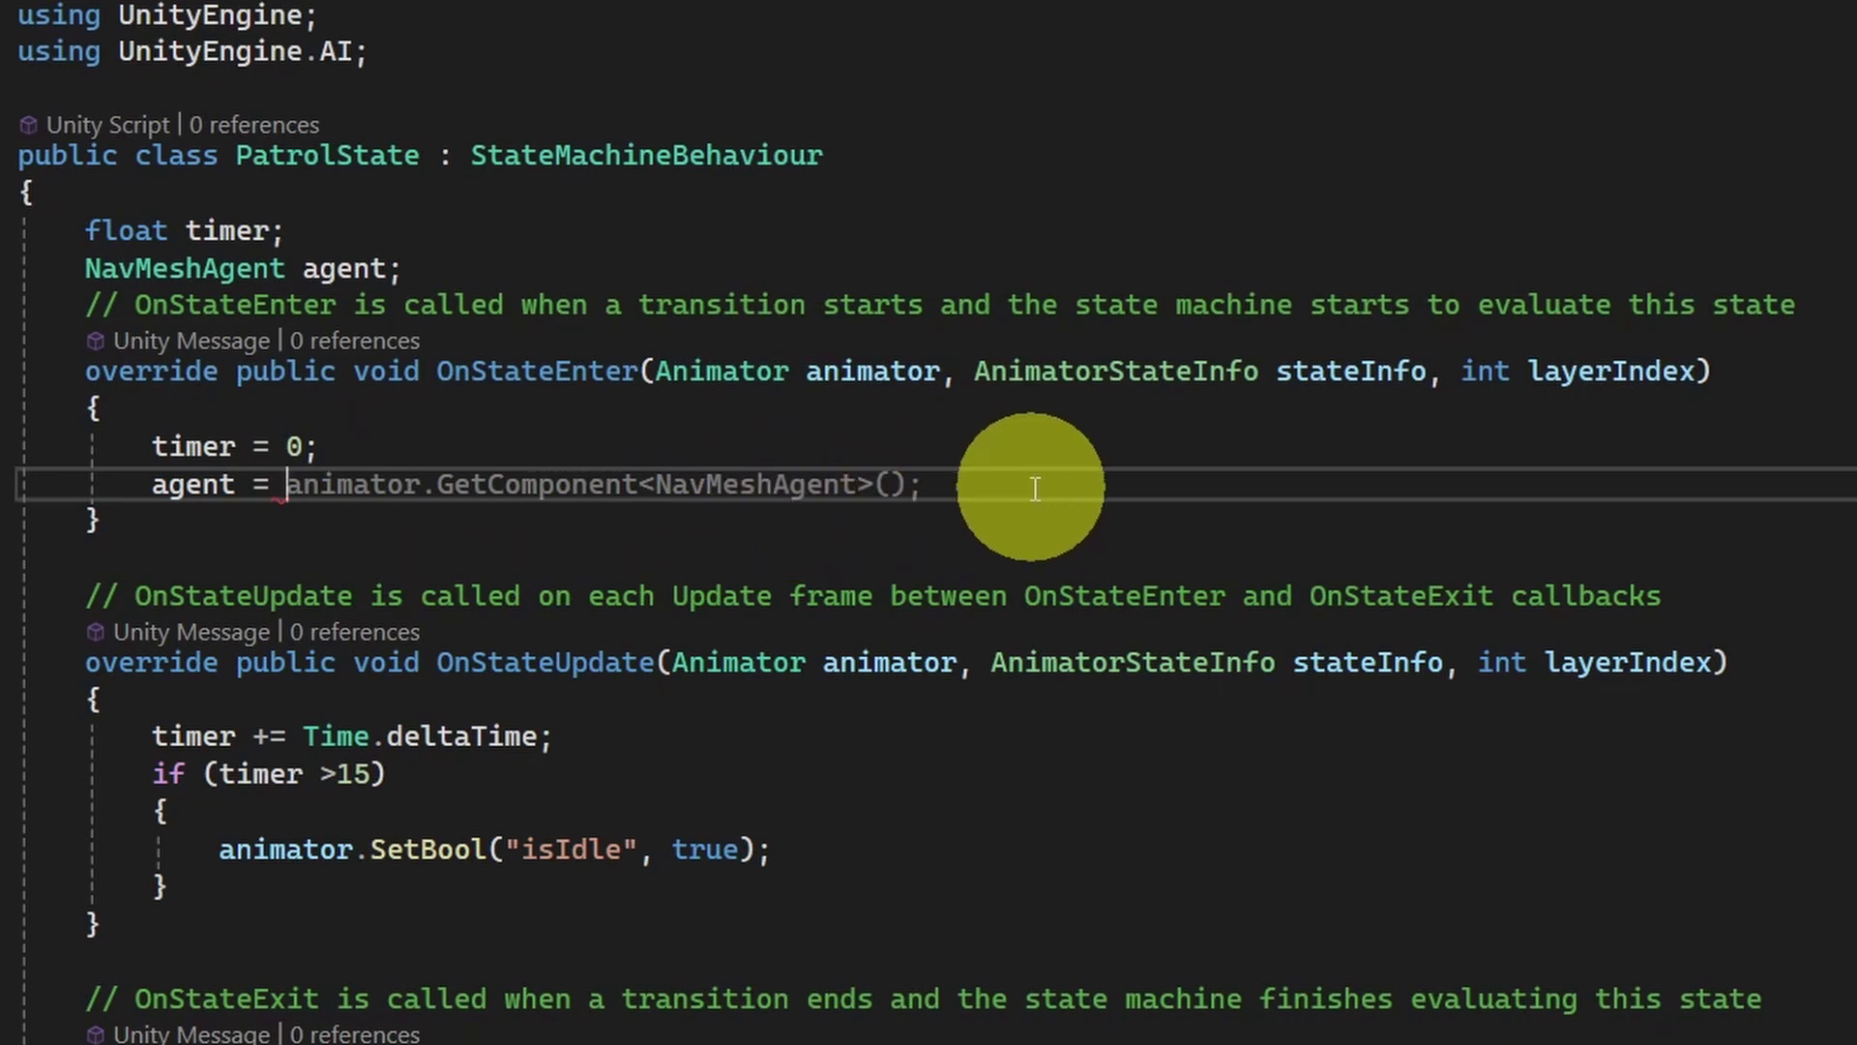
key(Tab)
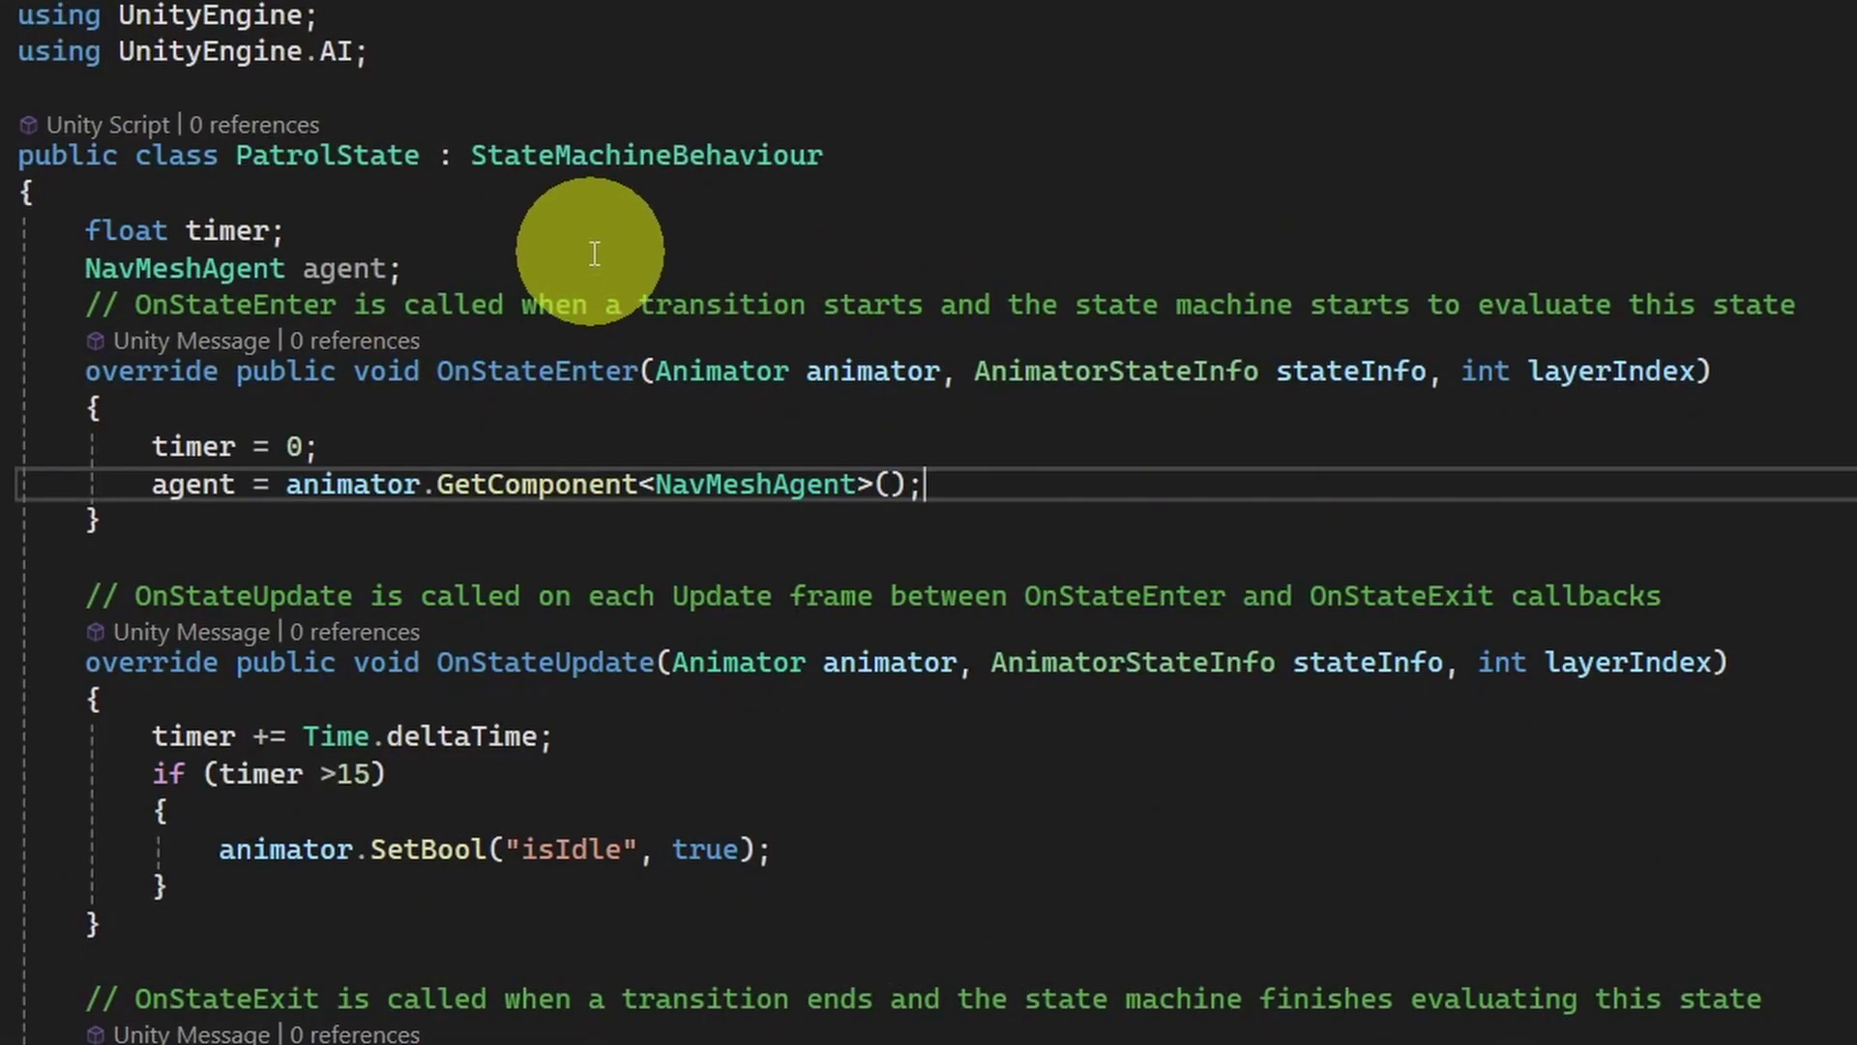
- Declare a List<Transform> field below the agent field, starting its name with "way"
click(595, 254)
key(Return)
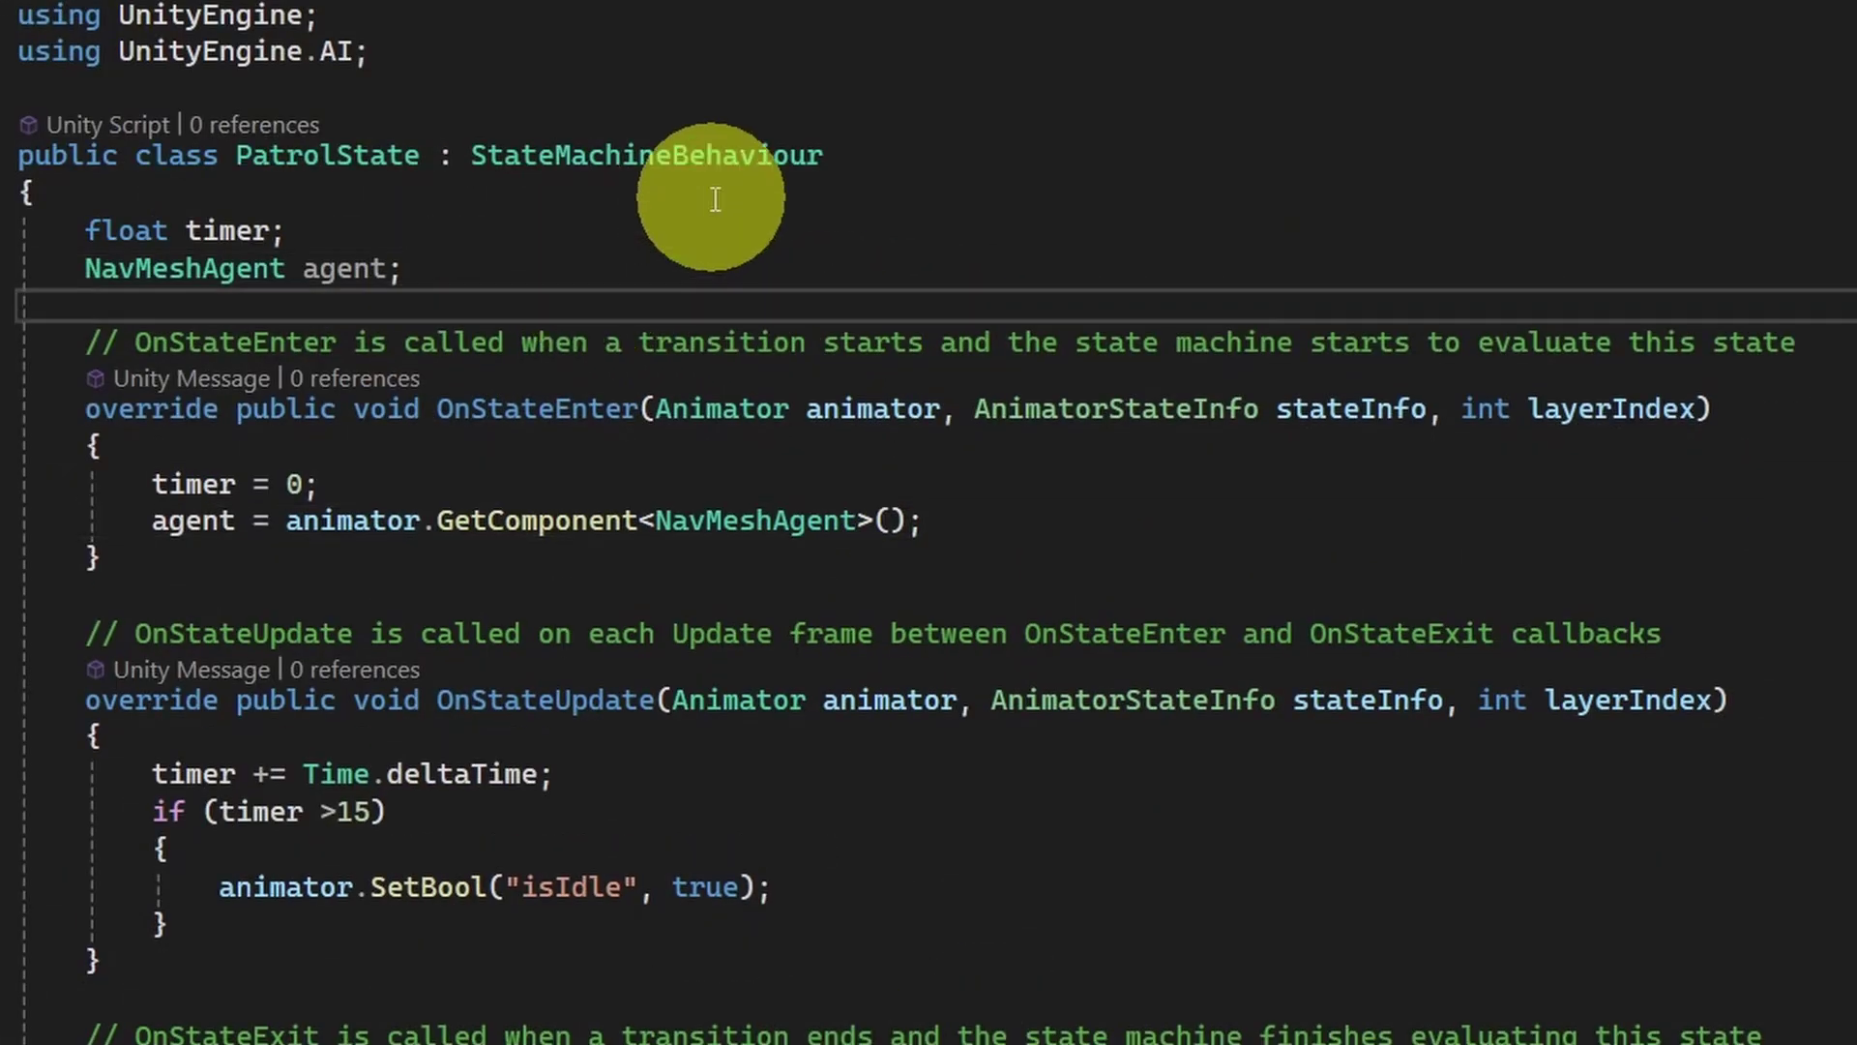
text(List)
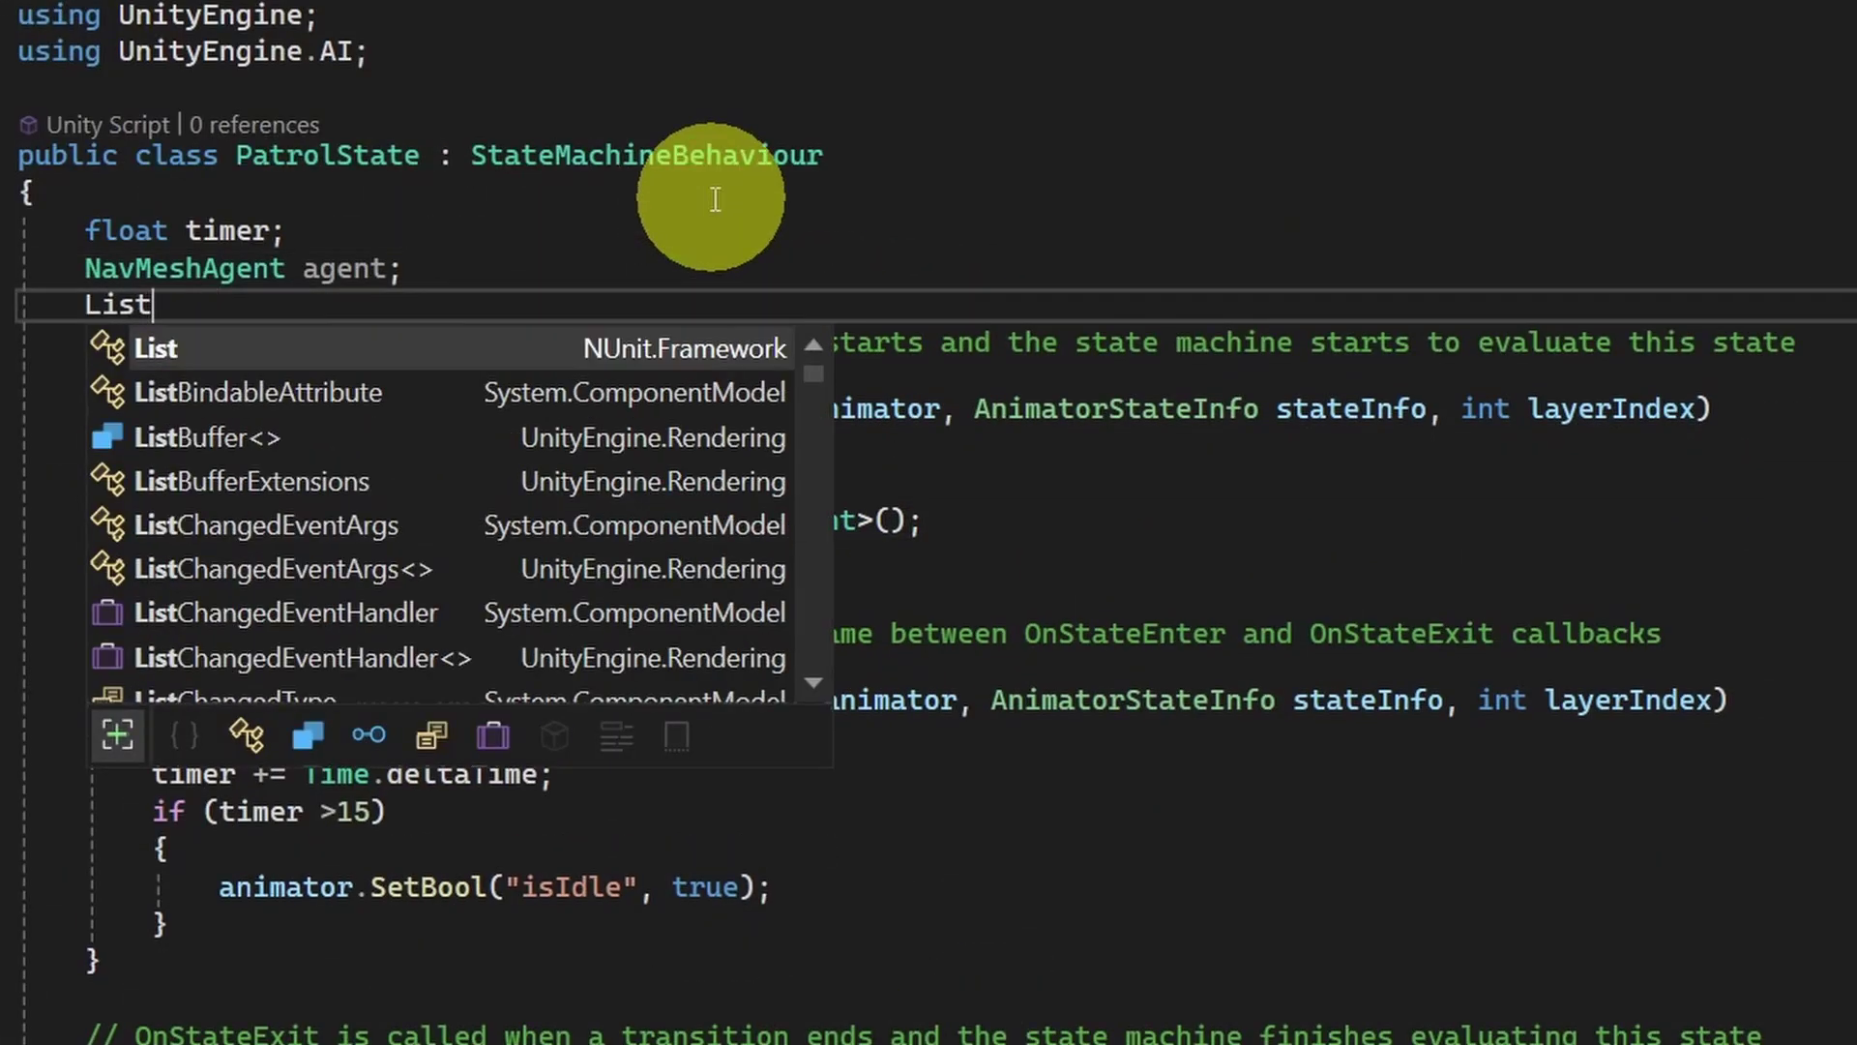
text(<Transform> w)
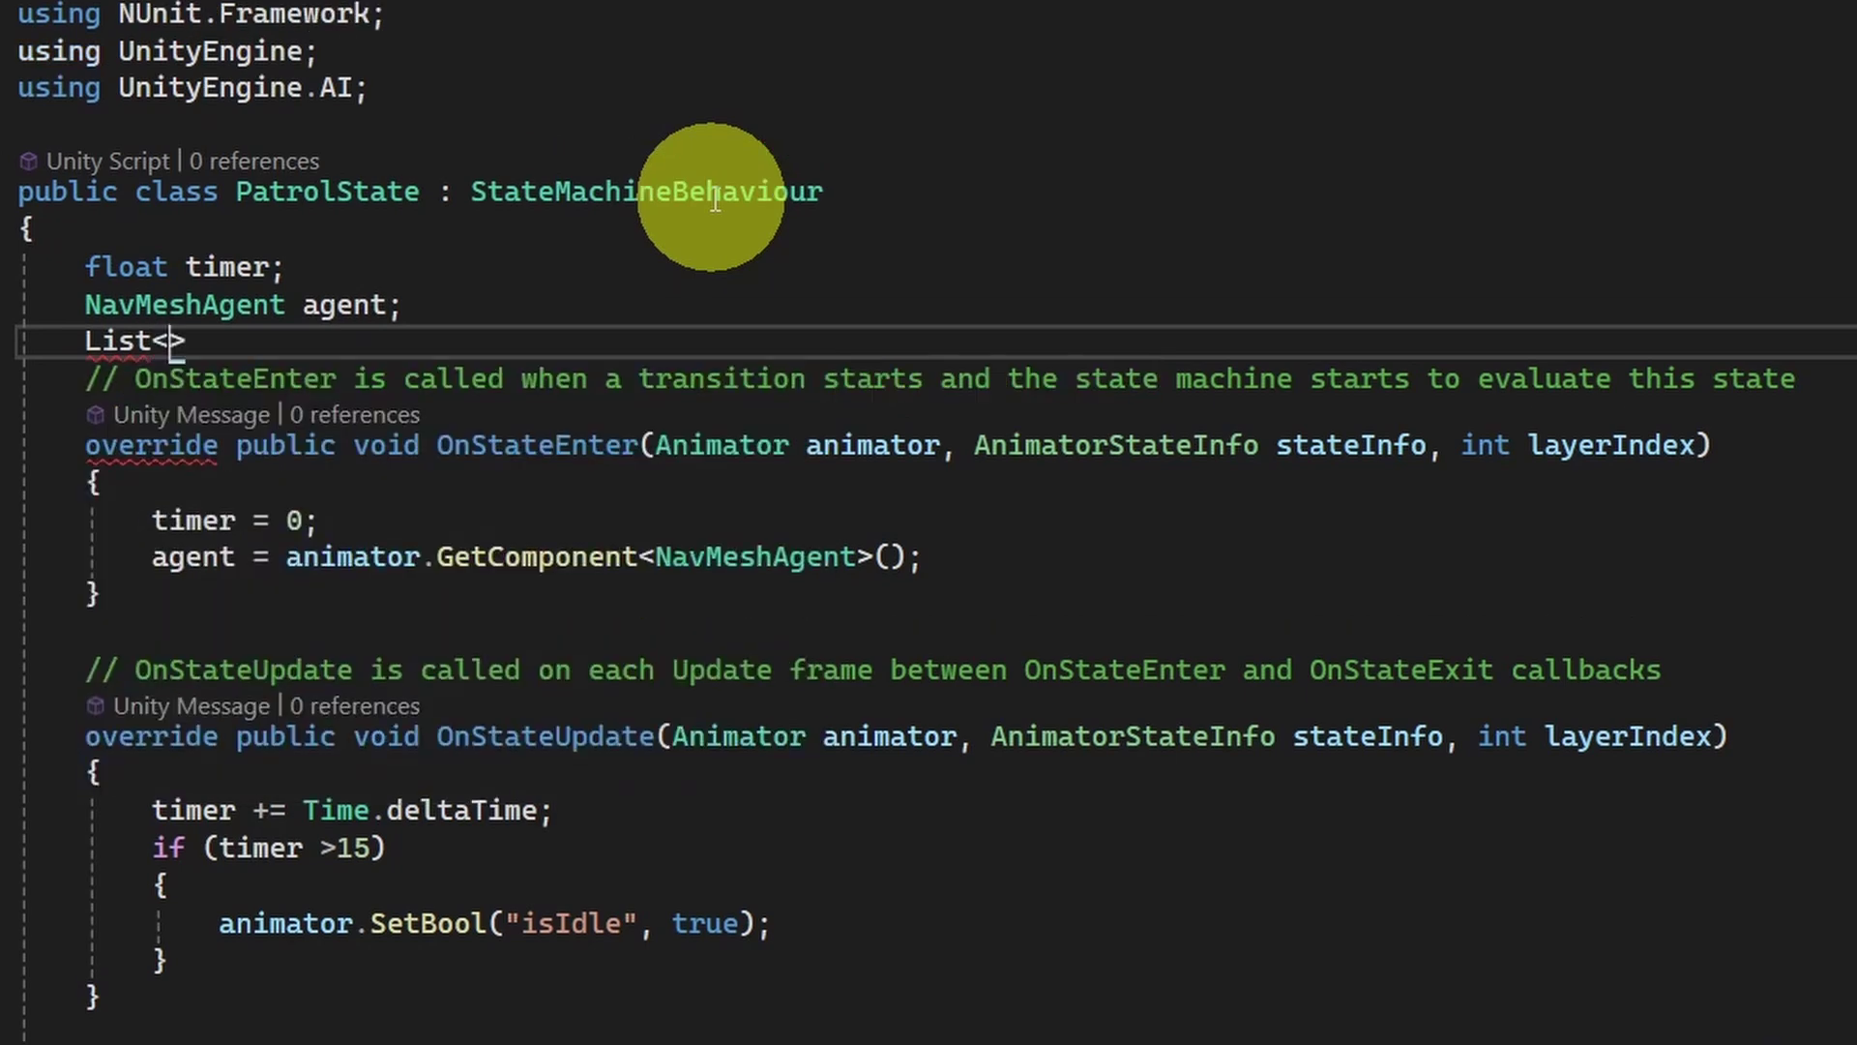
text(ay)
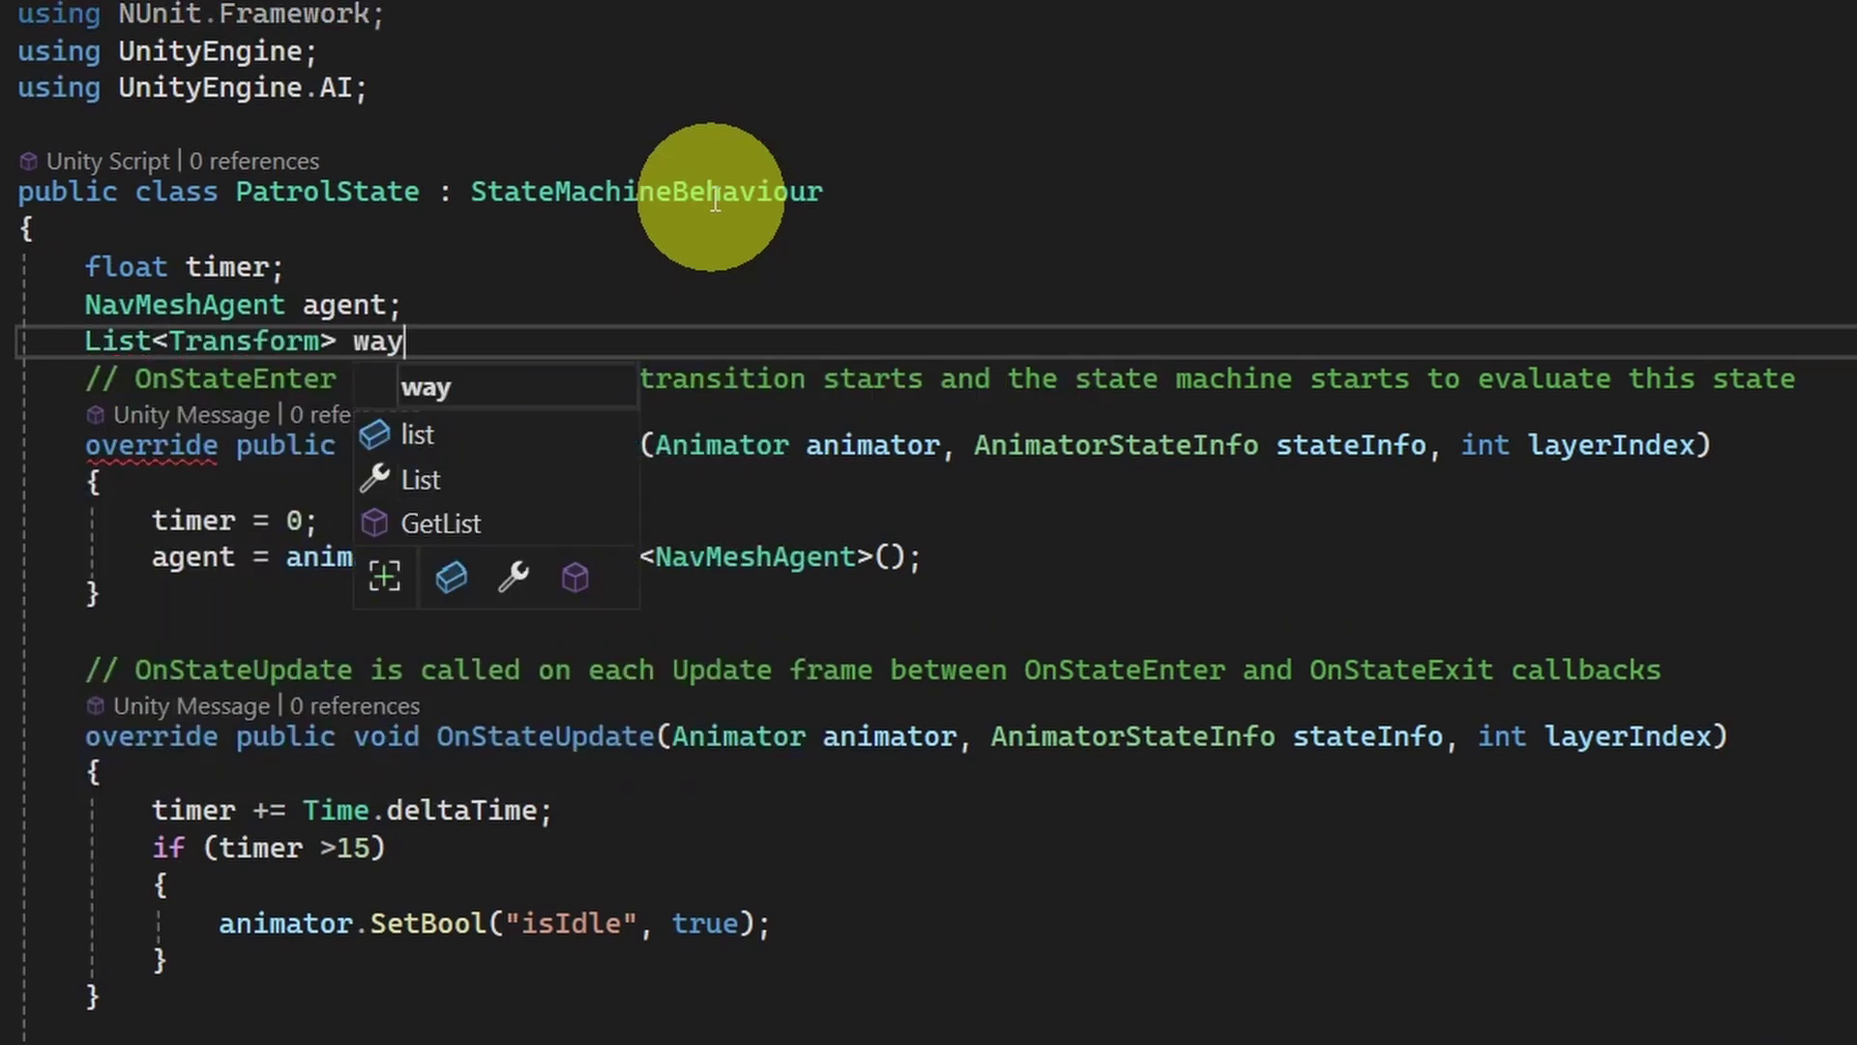